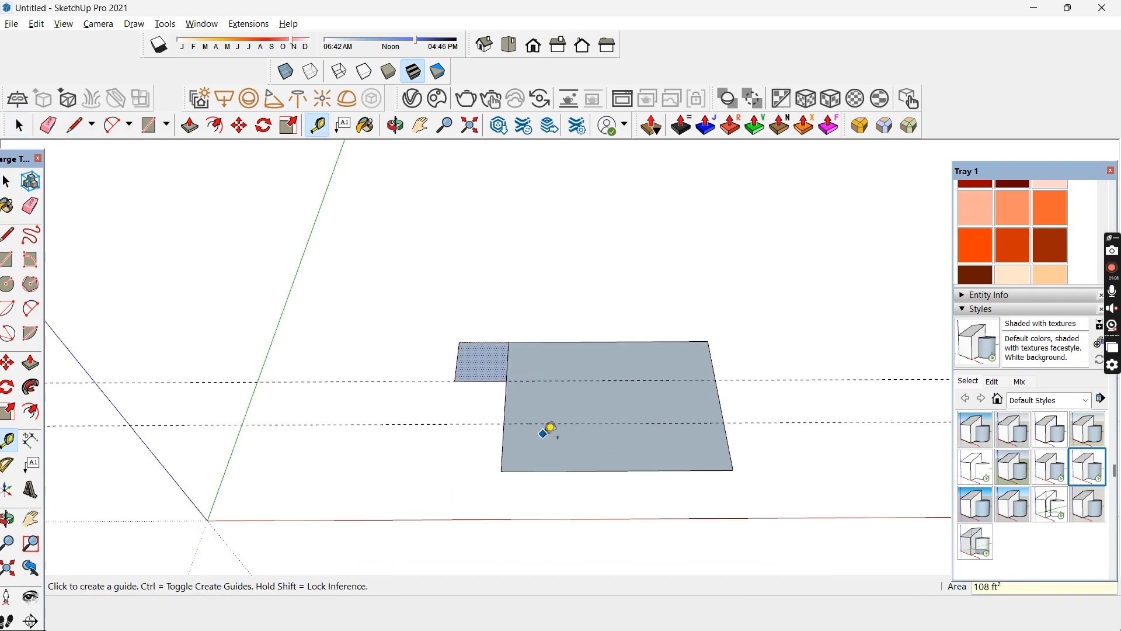
- Place guide lines beyond the main rectangle's right edge, parallel to that edge and spaced 3' apart
click(788, 445)
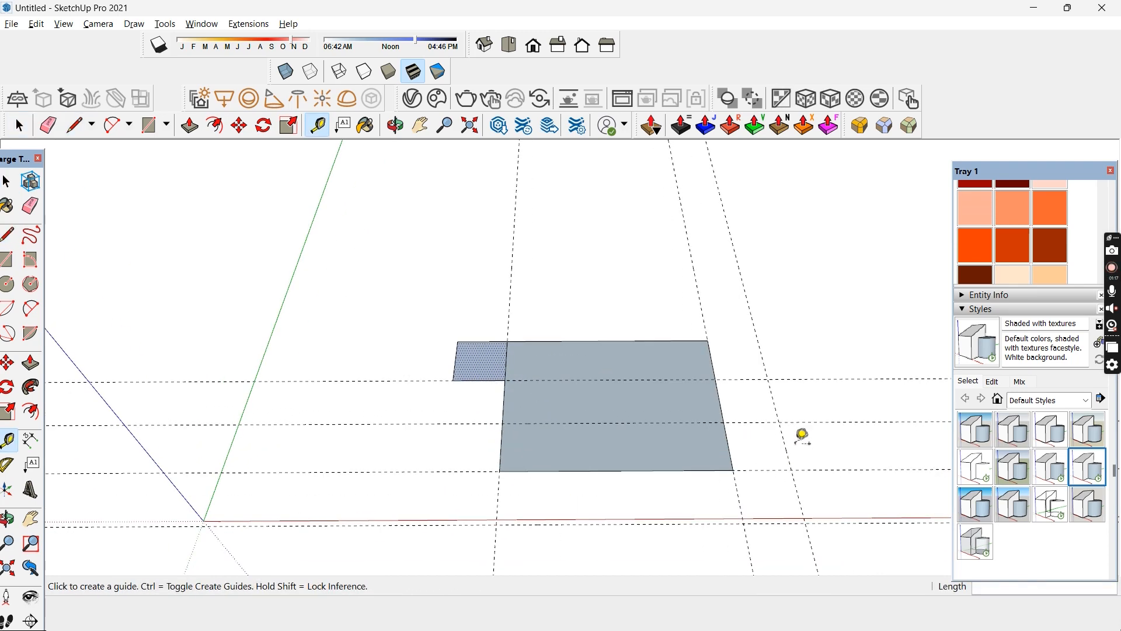
key(space)
click(733, 470)
click(791, 470)
key(space)
scroll(744, 488, down, 4)
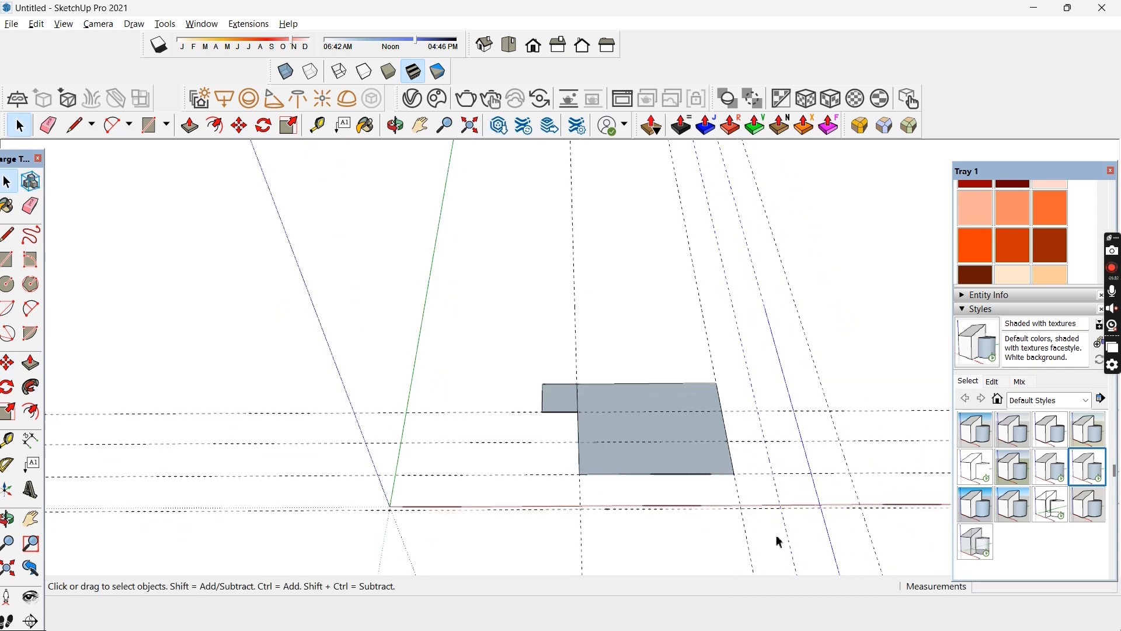
scroll(776, 541, up, 1)
- Copy the set of parallel guides to the other side of the main rectangle, starting at its left edge
key(m)
key(ctrl)
click(849, 472)
click(580, 474)
scroll(496, 476, up, 1)
click(485, 475)
- Draw a 3' by 3' square at the main rectangle's rear-left corner and two 6' by 3' rectangles in the rows in front
key(r)
click(476, 415)
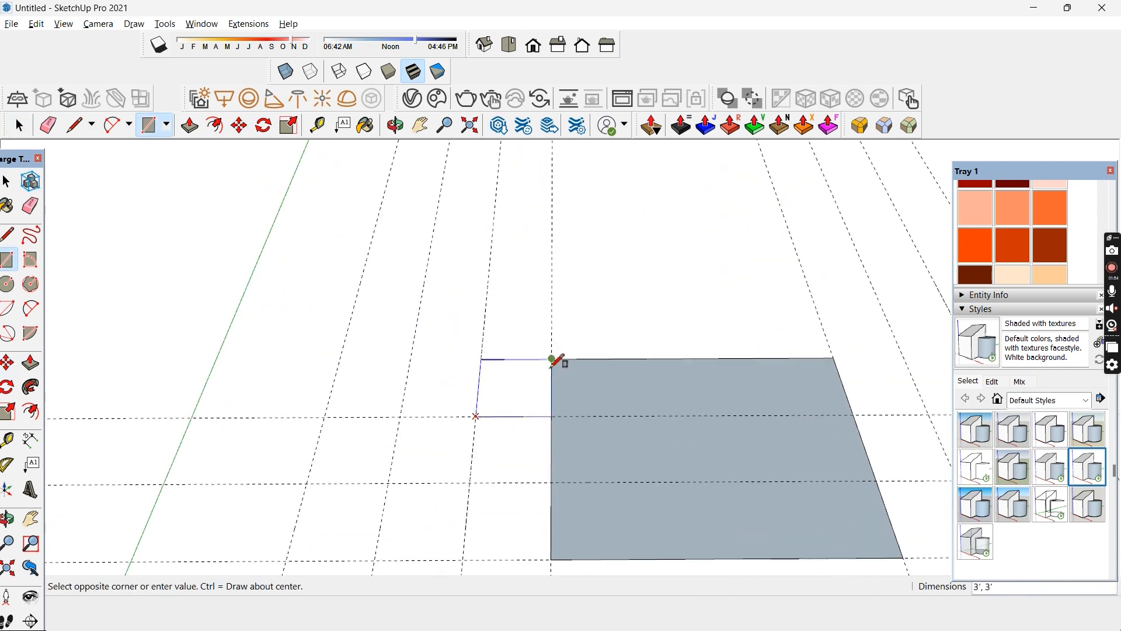
click(551, 359)
click(445, 402)
click(561, 450)
click(561, 449)
click(432, 505)
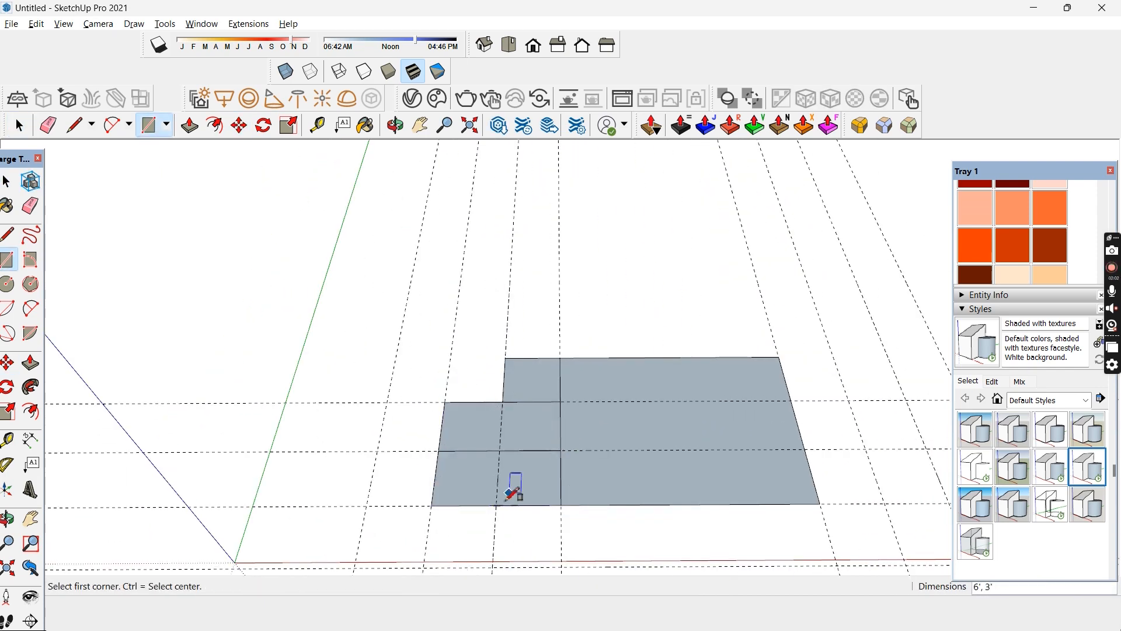
- Extend the left cluster with a 3' square beside the third row, a 6' by 3' rectangle in front and a small adjoining one
click(438, 451)
click(367, 507)
click(432, 506)
click(562, 566)
scroll(507, 374, down, 2)
scroll(541, 488, up, 4)
click(524, 491)
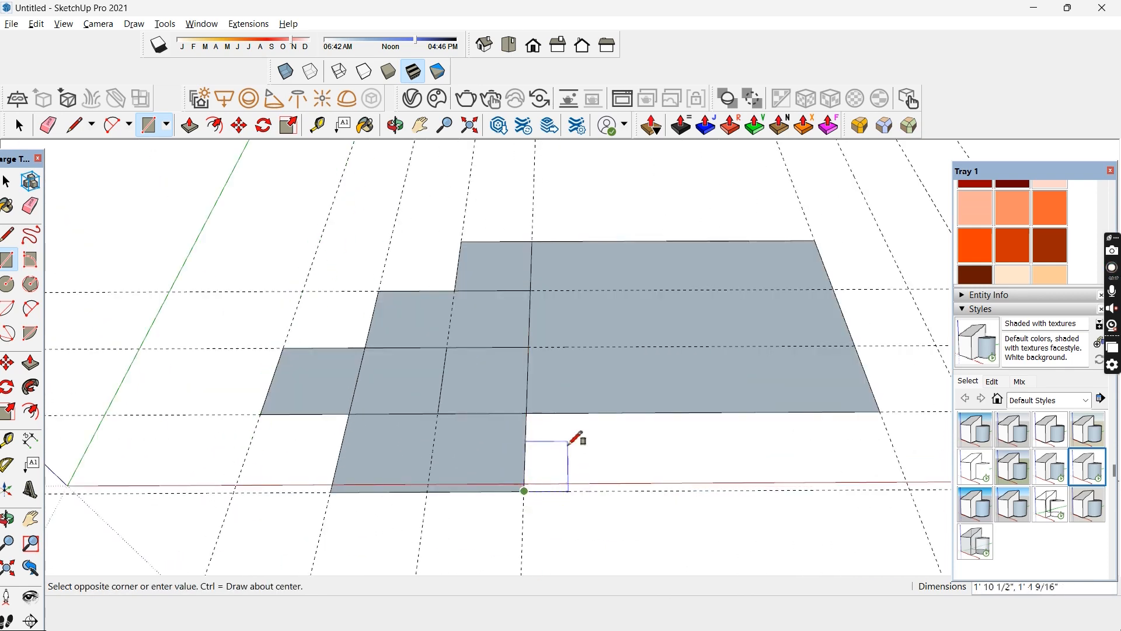
key(space)
scroll(726, 408, down, 3)
scroll(449, 354, up, 2)
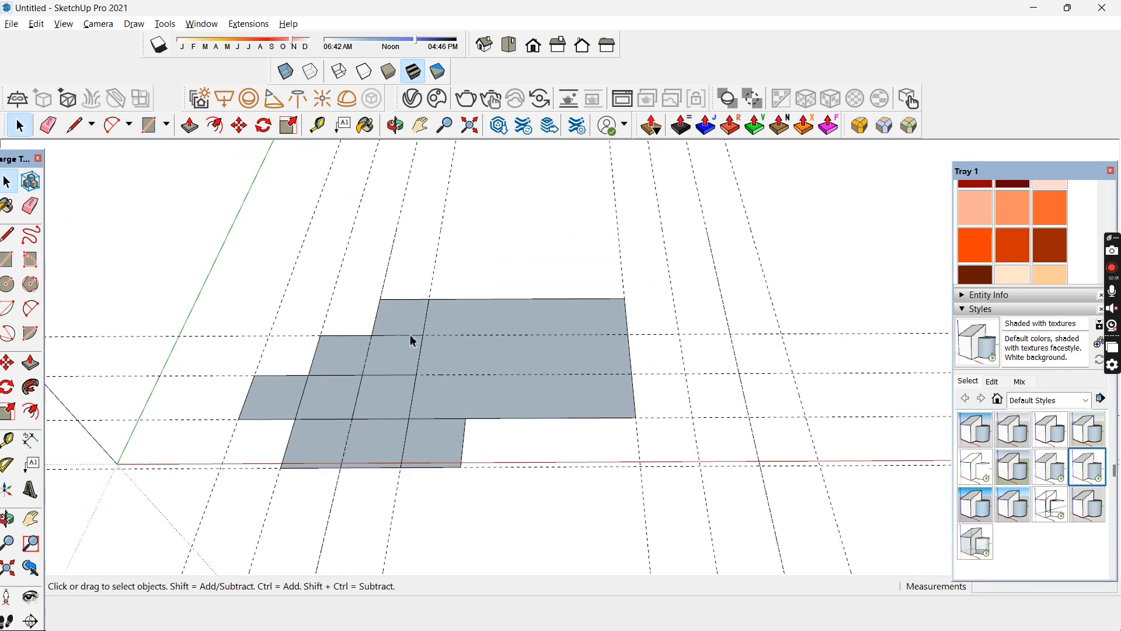
- Draw the stepped arrangement of rectangles along the guides on the main rectangle's right side
key(ctrl)
click(373, 336)
click(629, 334)
click(631, 374)
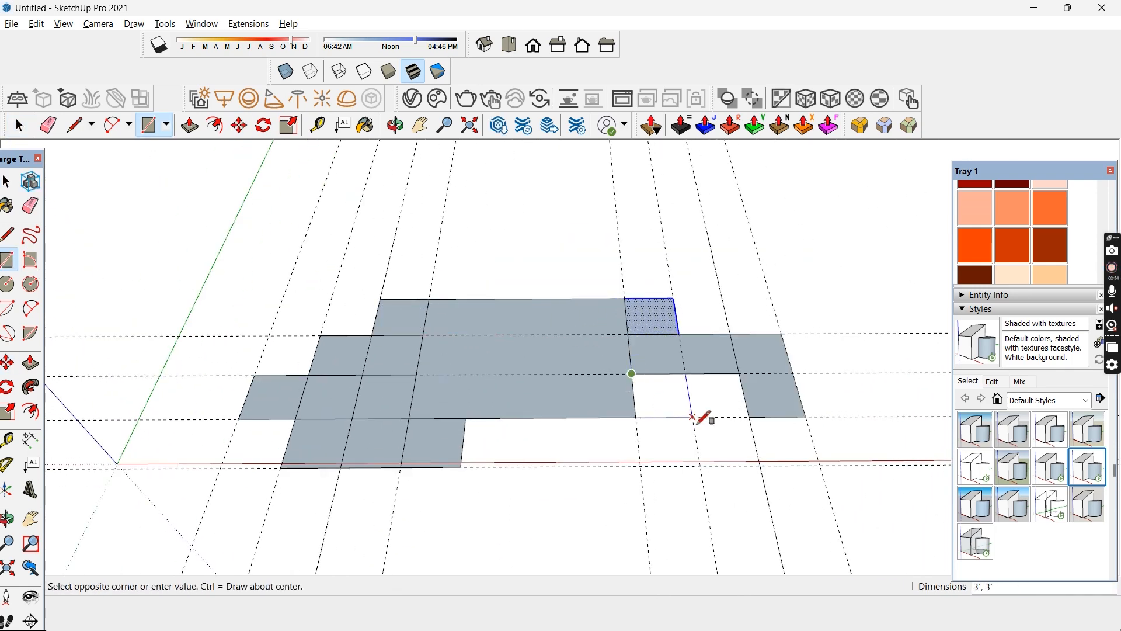
click(765, 466)
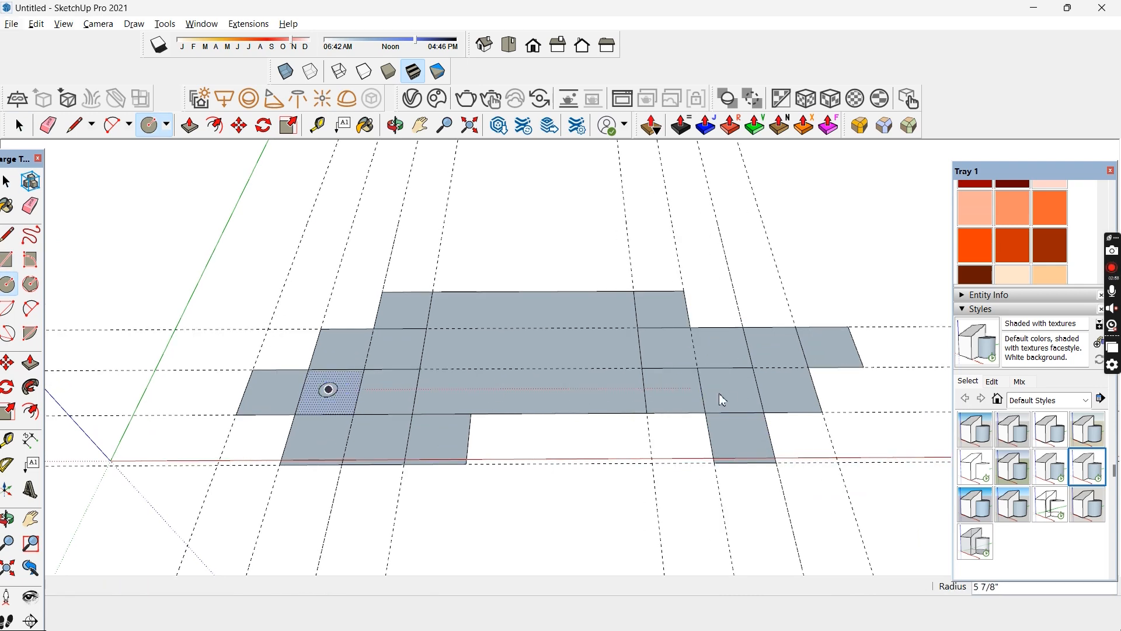
- Draw a small circle in the right cluster's inner square and erase the guide lines and surplus inner edges
click(729, 390)
key(space)
click(533, 488)
key(e)
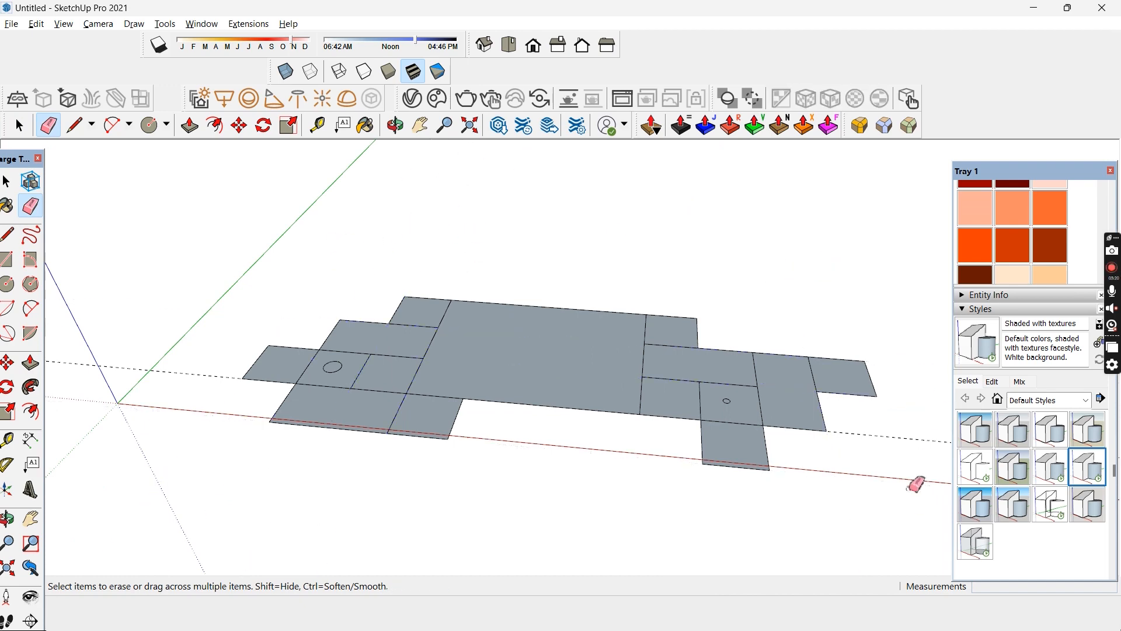
click(894, 438)
- Push/Pull the left cluster's front faces and inner squares into stepped blocks, raising the plain inner square 2' and the circled block another 6"
key(p)
click(422, 408)
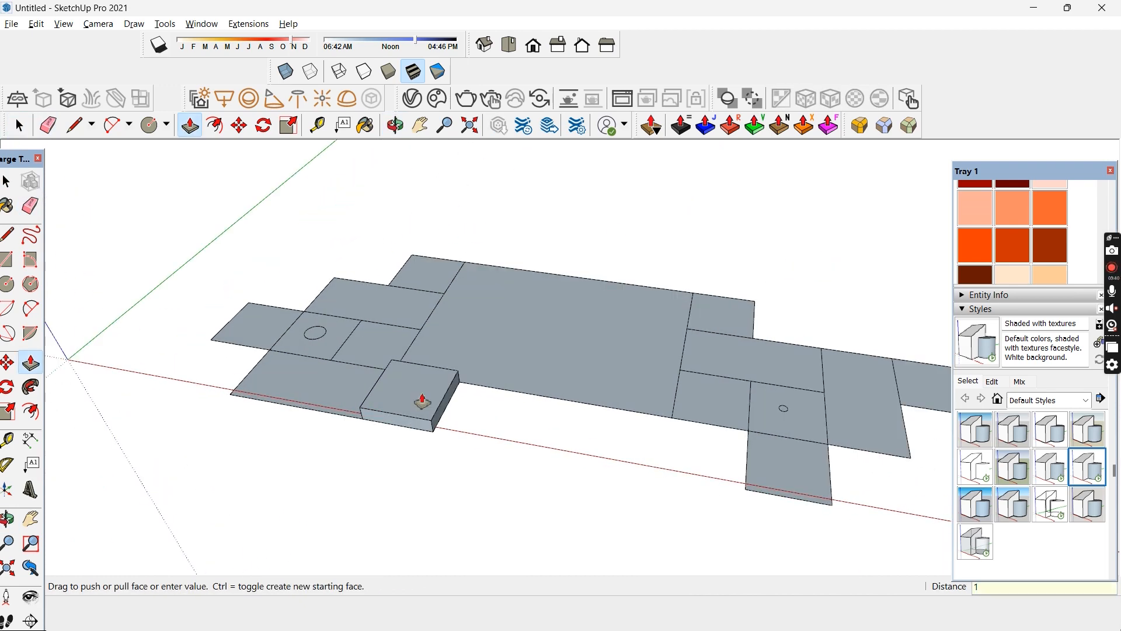
click(352, 403)
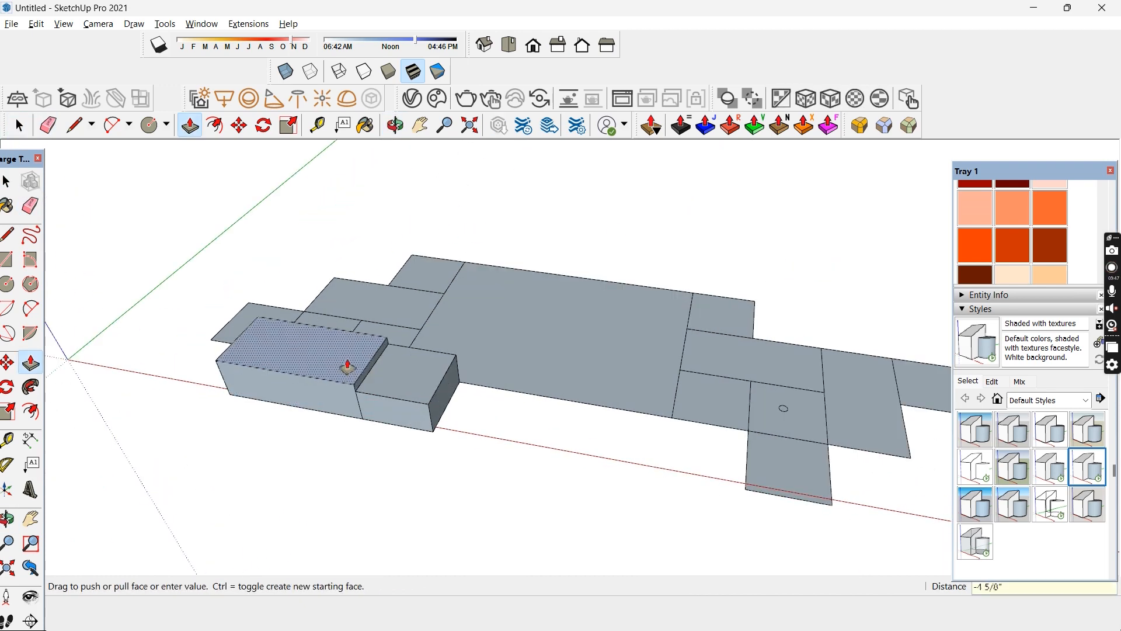
click(348, 366)
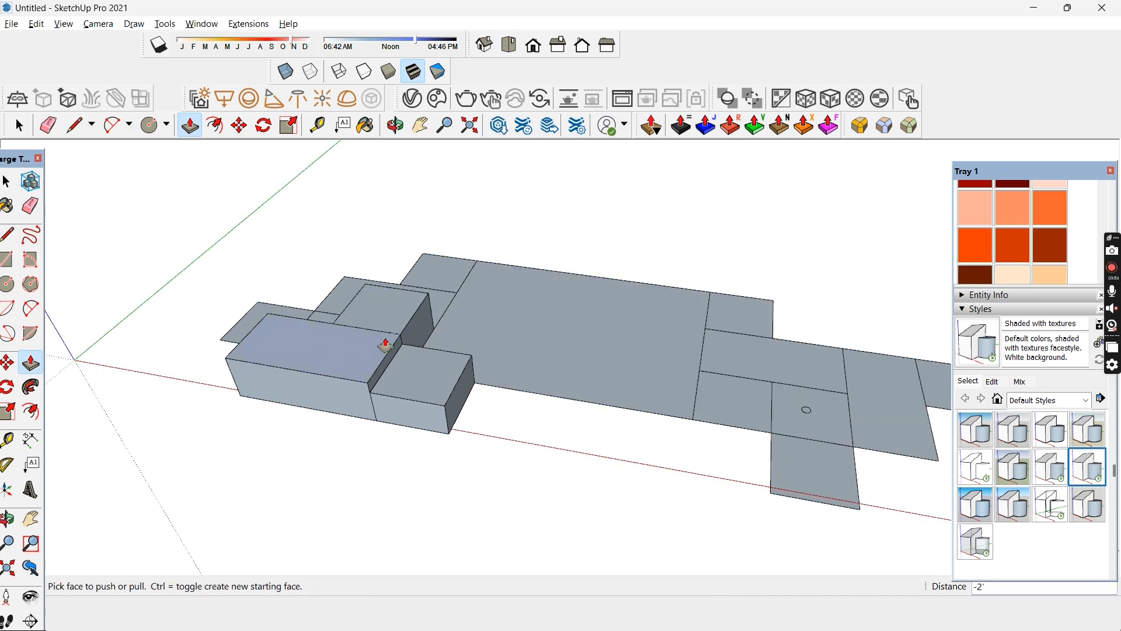
click(415, 339)
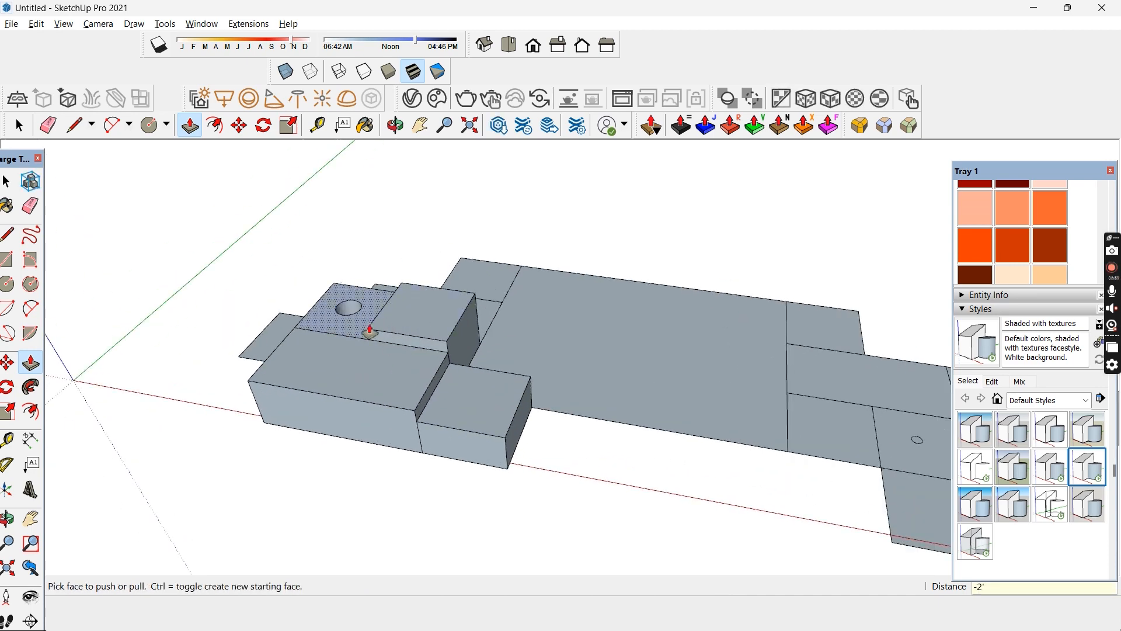
key(Return)
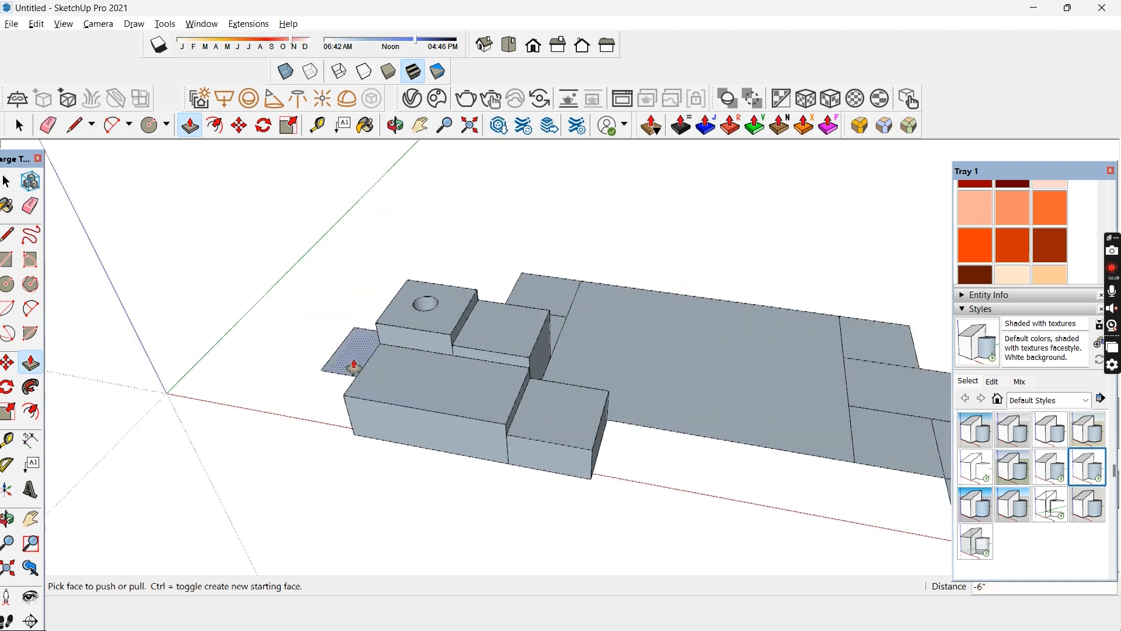
- Push/Pull the left cluster's remaining outer and rear faces up to the heights of the neighbouring blocks
click(353, 366)
click(553, 382)
click(516, 331)
click(493, 376)
click(524, 294)
click(560, 388)
- Raise the right cluster's front square 1' 6" and its circled square to match the left circled block's height
click(704, 491)
click(271, 384)
scroll(271, 384, down, 2)
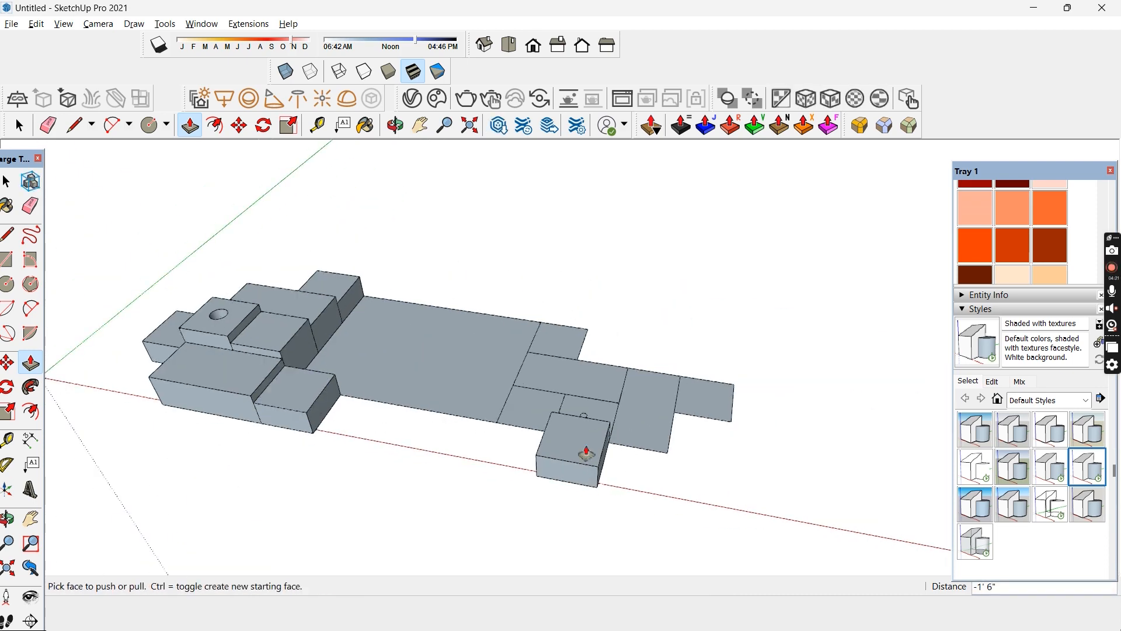
scroll(586, 417, up, 2)
click(586, 416)
click(177, 292)
click(204, 294)
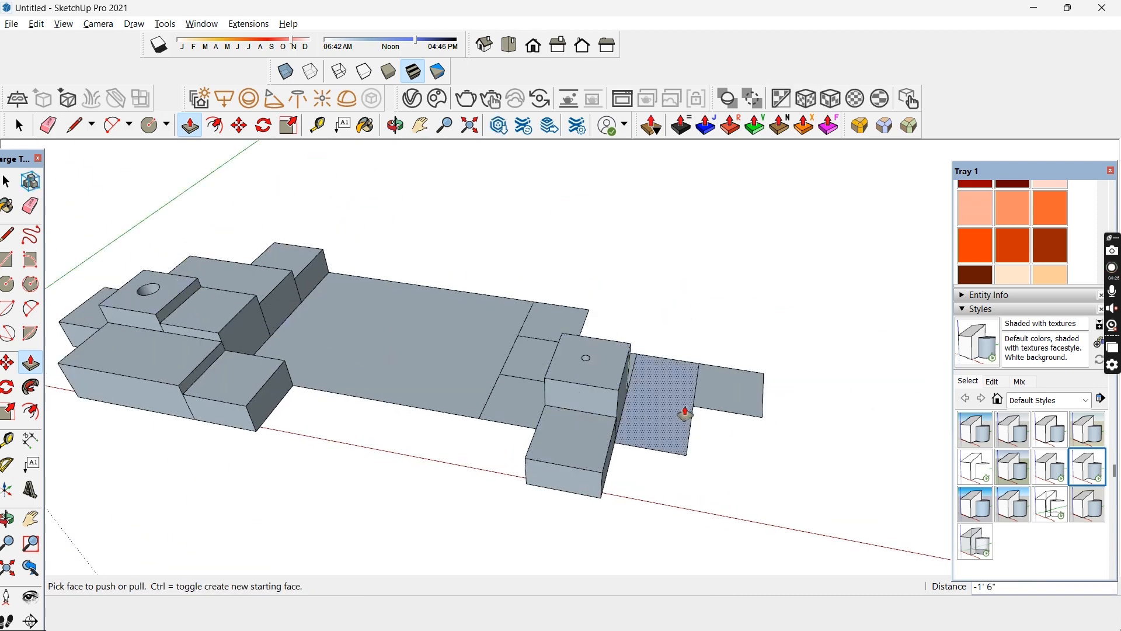
- Raise the right cluster's remaining faces to the heights of the corresponding blocks in the left cluster
click(686, 414)
click(174, 378)
click(514, 403)
click(295, 408)
click(730, 392)
click(666, 376)
click(543, 349)
click(280, 288)
click(326, 266)
scroll(435, 350, down, 2)
scroll(390, 373, up, 2)
- Push/Pull the main rectangle up into a thin platform between the two block clusters
click(390, 373)
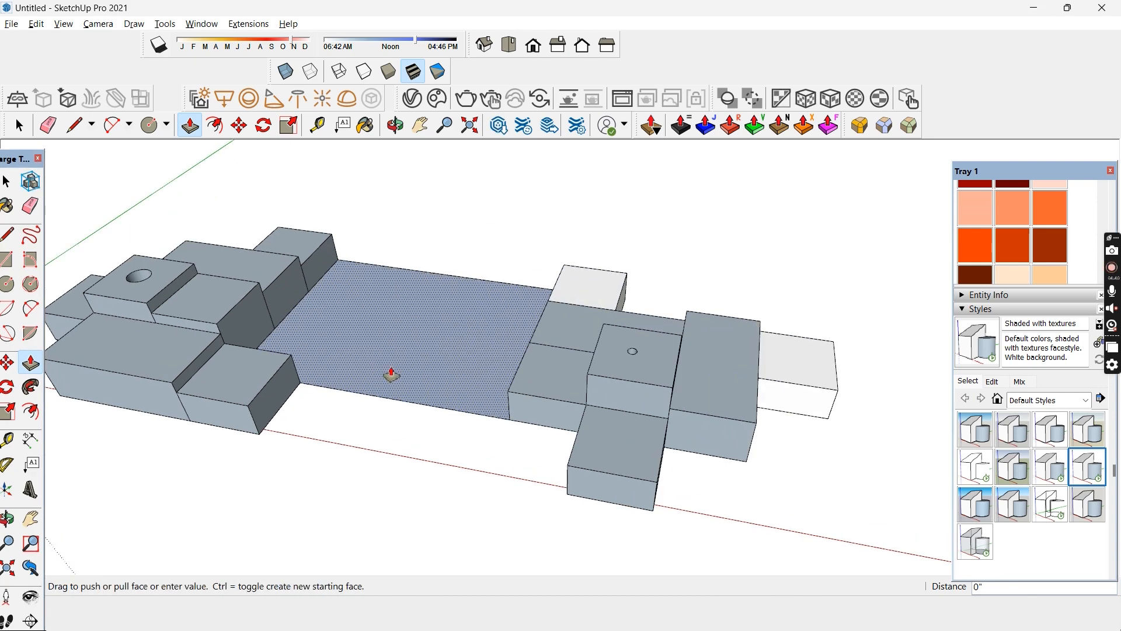
click(391, 374)
scroll(390, 373, down, 2)
scroll(543, 403, up, 4)
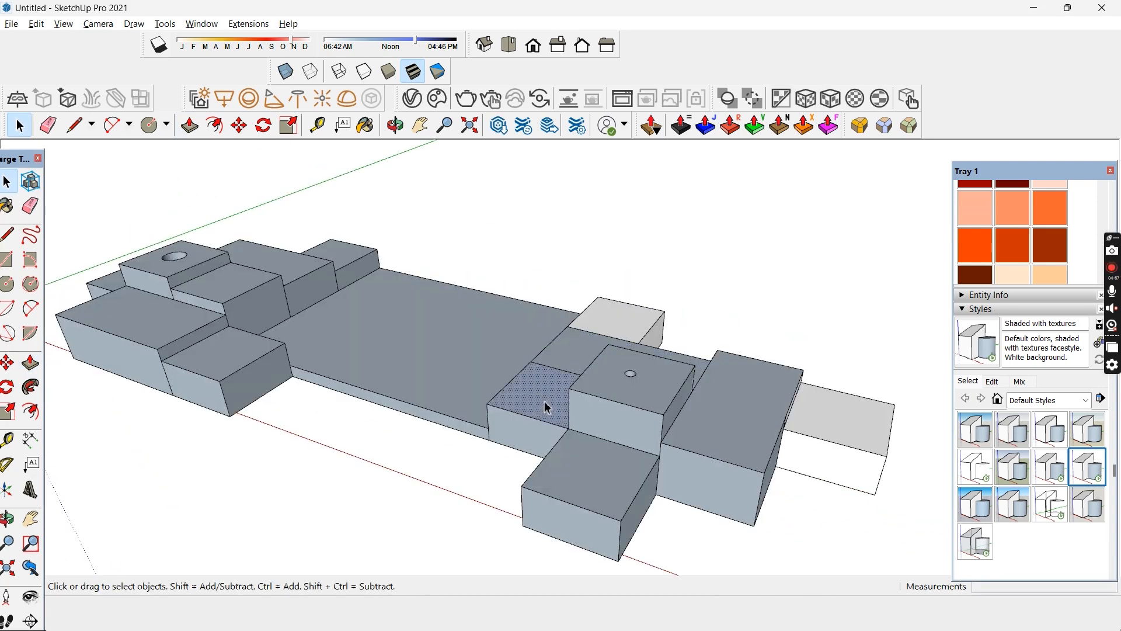
key(space)
scroll(539, 431, down, 3)
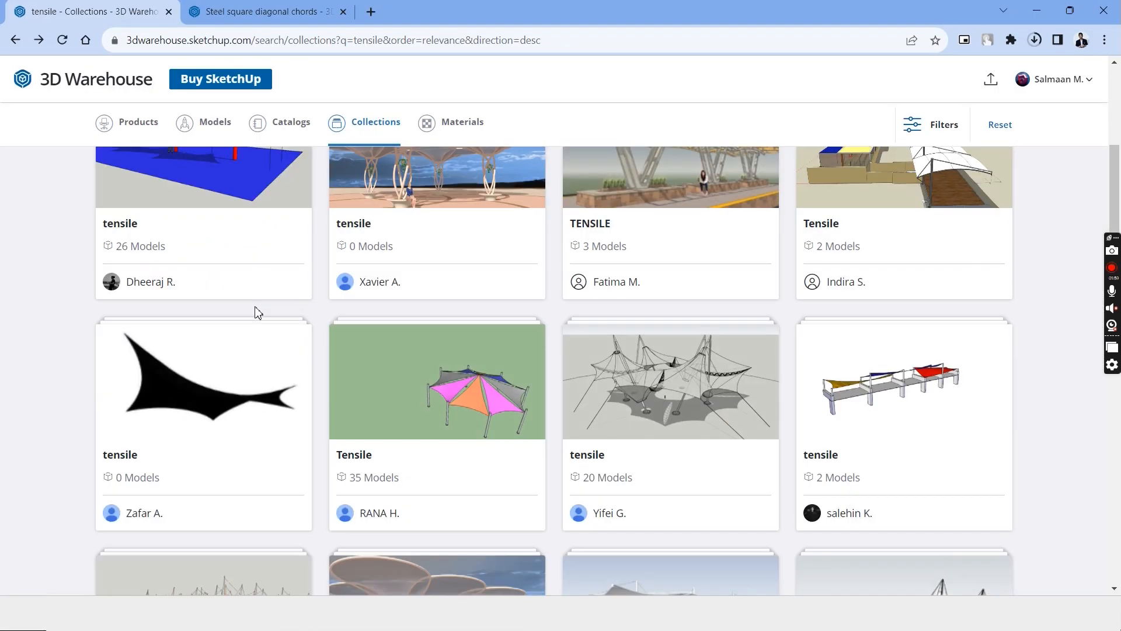
- Browse the tensile collections in 3D Warehouse, open the Tensile Roof Structure model and start its download
scroll(253, 310, down, 8)
scroll(258, 313, down, 9)
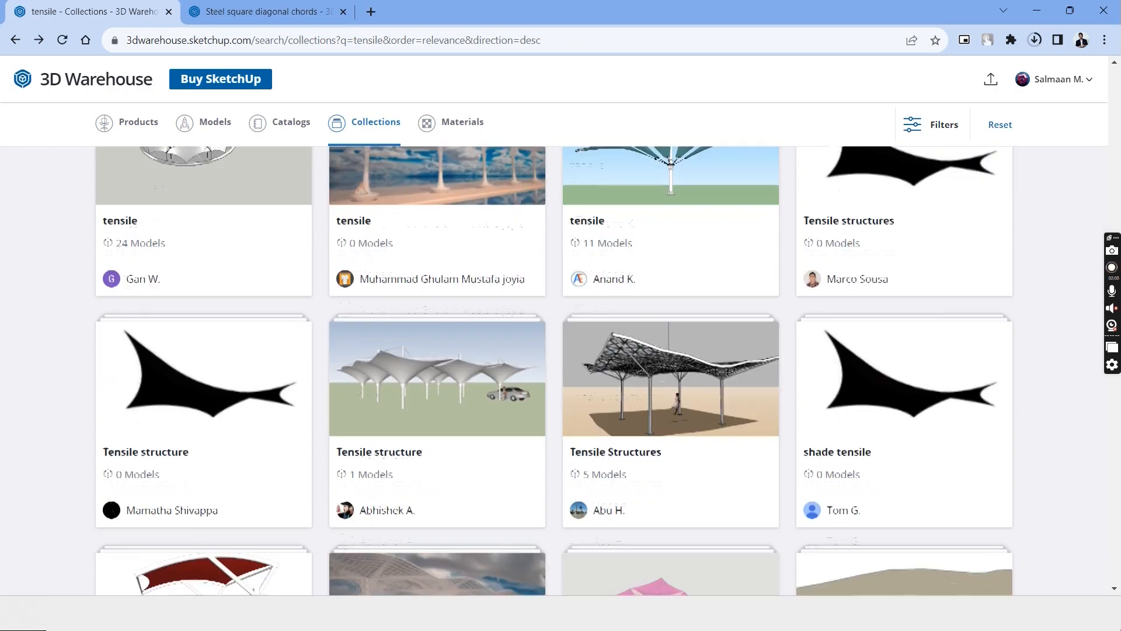
click(612, 364)
click(228, 468)
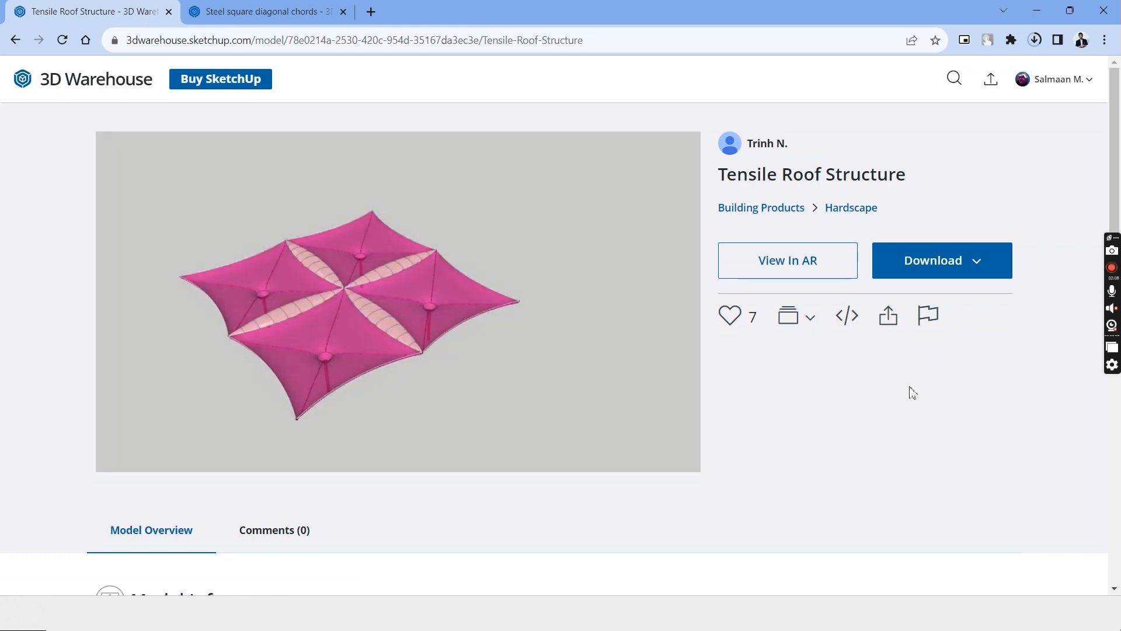
click(952, 260)
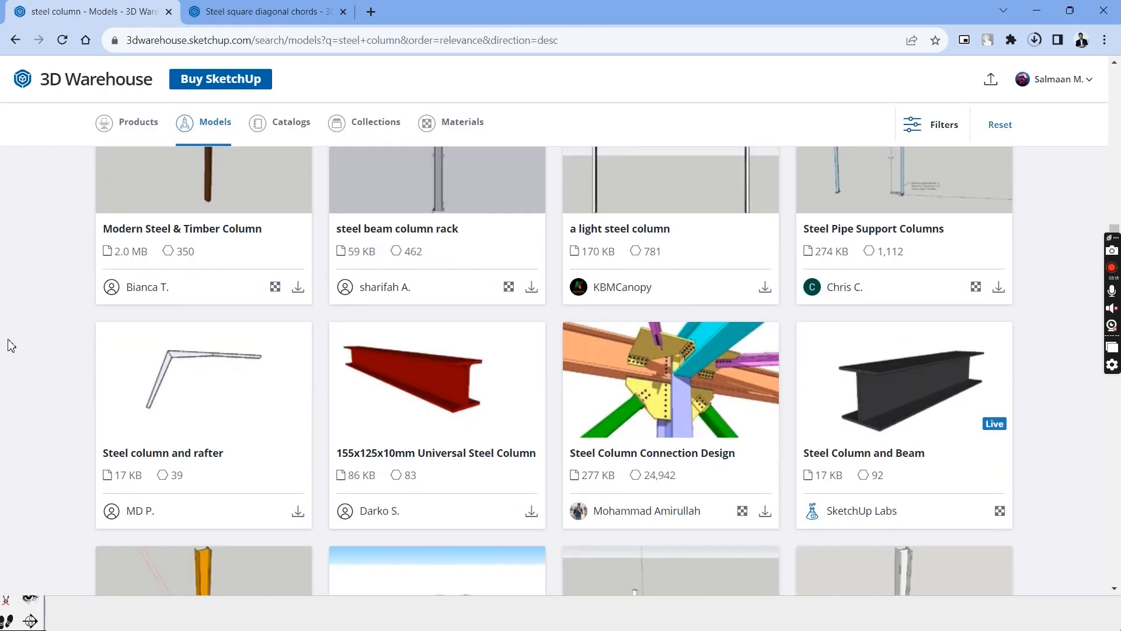
- Open the "a light steel column" model from the steel column results and start its download
scroll(10, 345, up, 1)
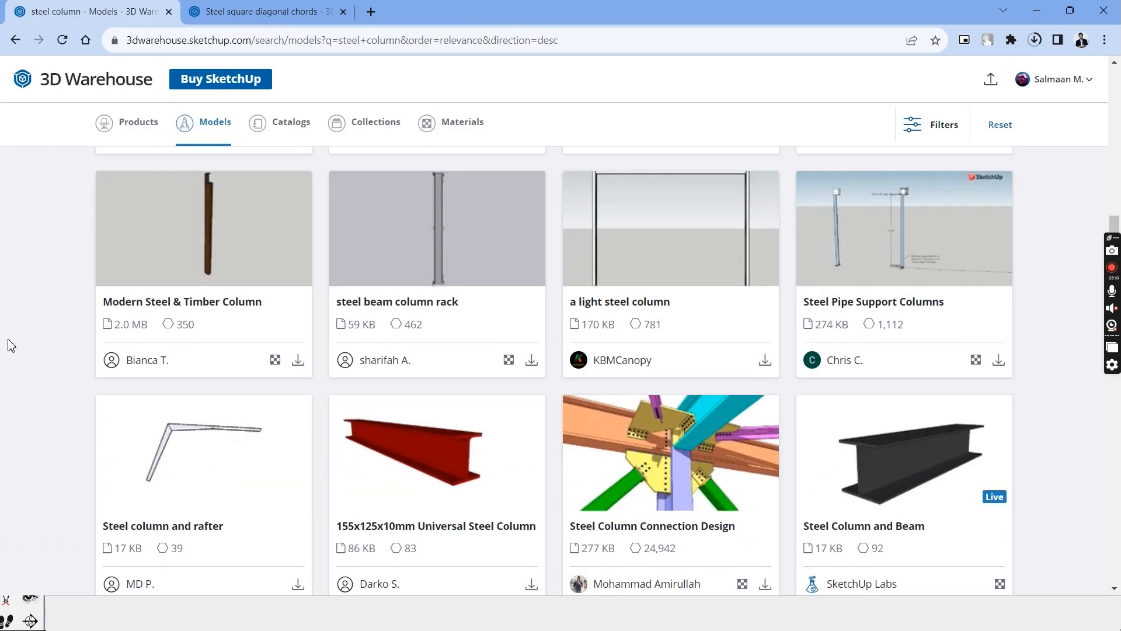
click(727, 337)
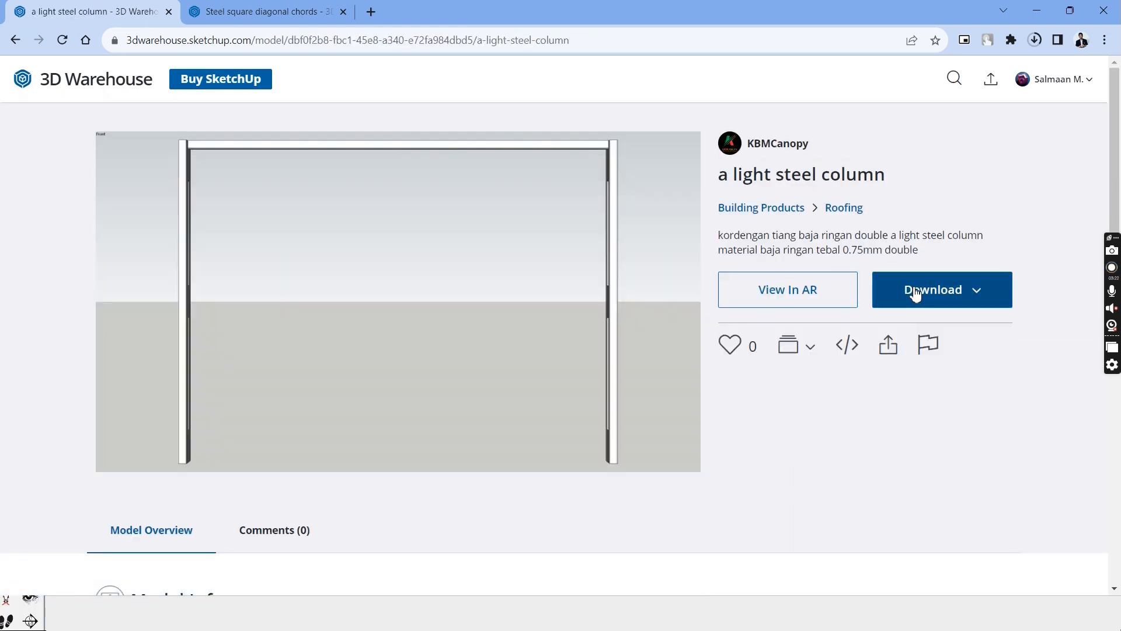
click(922, 291)
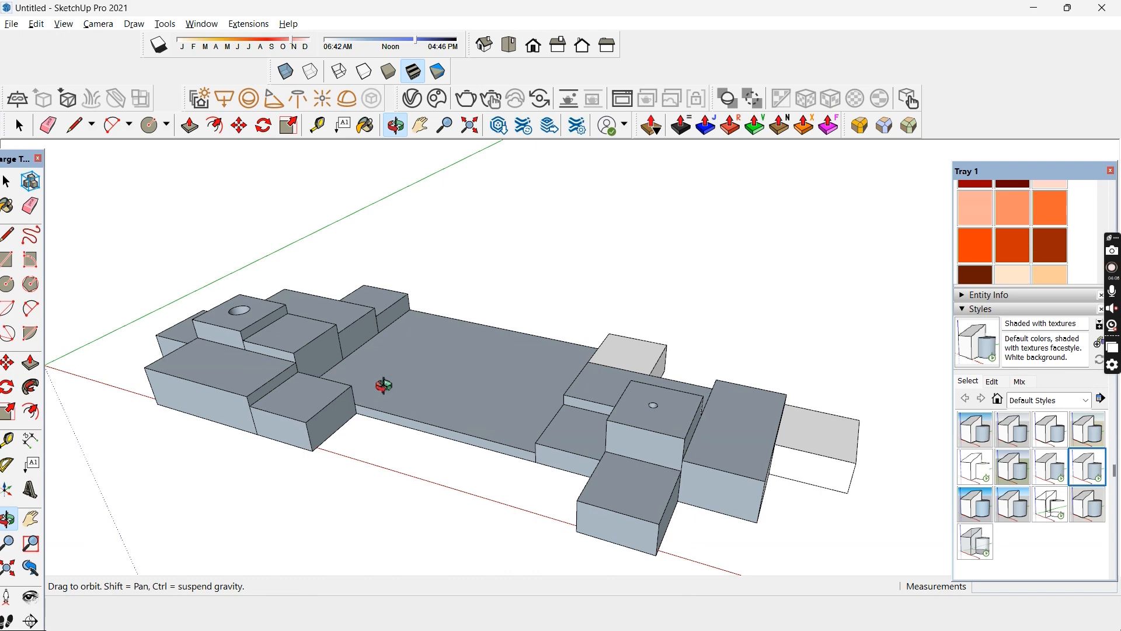
- Switch to SketchUp, paste the steel column frame at the platform's rear-left corner and rotate it to align with the platform's end
key(ctrl+v)
scroll(407, 318, up, 6)
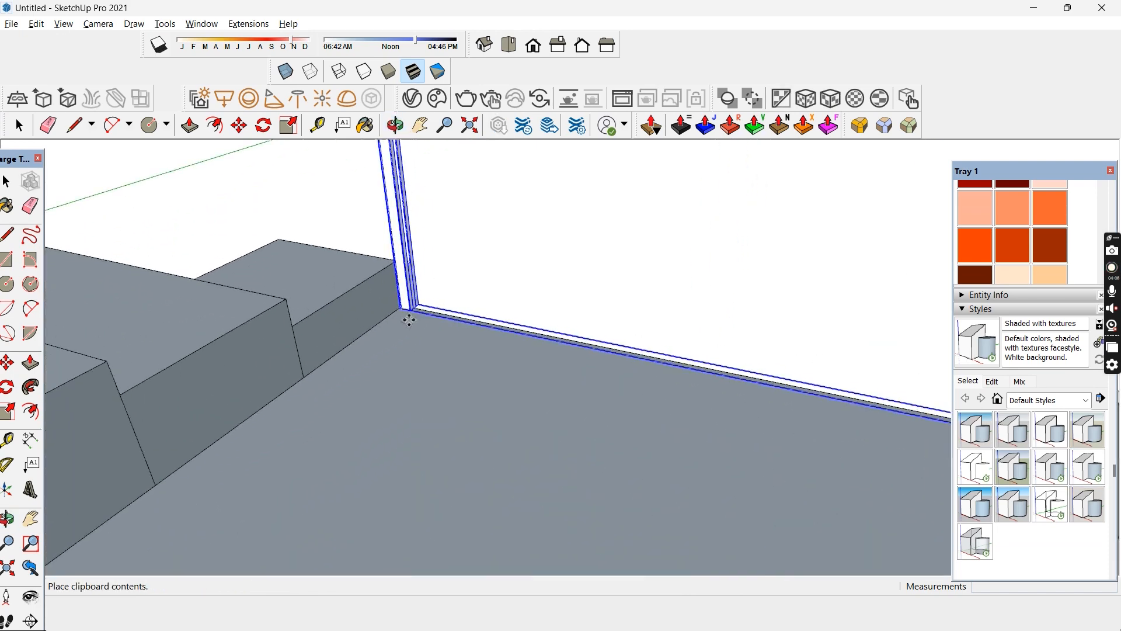
click(405, 322)
scroll(374, 432, down, 10)
scroll(359, 432, up, 5)
key(q)
click(498, 369)
click(499, 390)
click(461, 385)
- Move the steel frame so that its column base meets the platform's corner
key(m)
scroll(327, 508, up, 5)
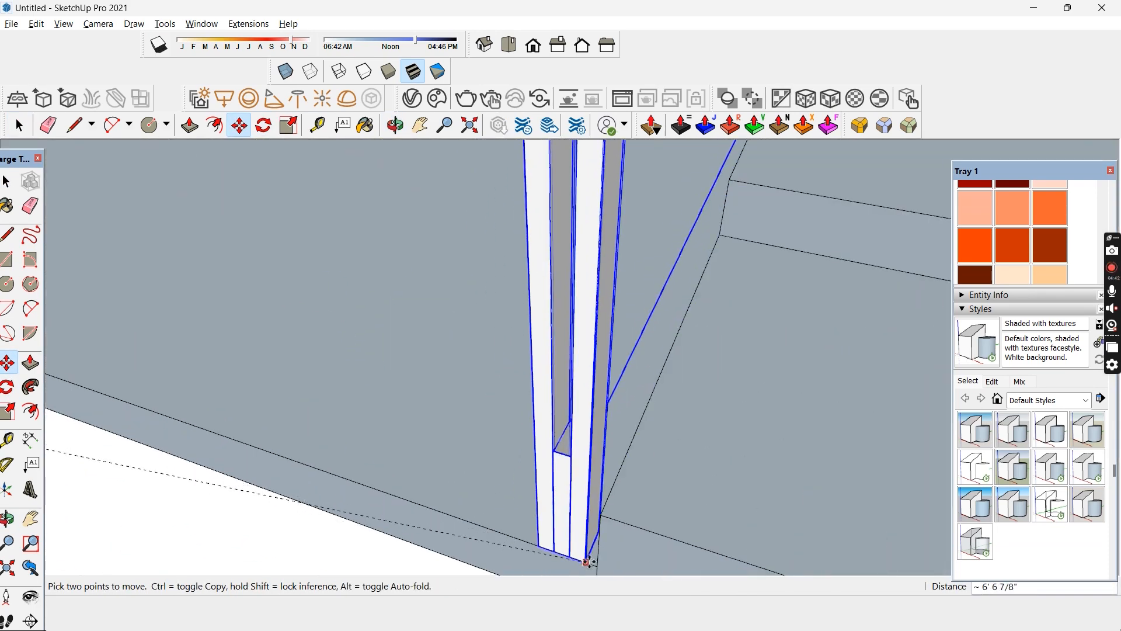
key(space)
scroll(450, 455, down, 8)
- Scale the steel frame along the red axis by about 0.67 to fit the platform's end
drag(550, 463, 607, 345)
scroll(608, 345, up, 5)
key(s)
click(601, 313)
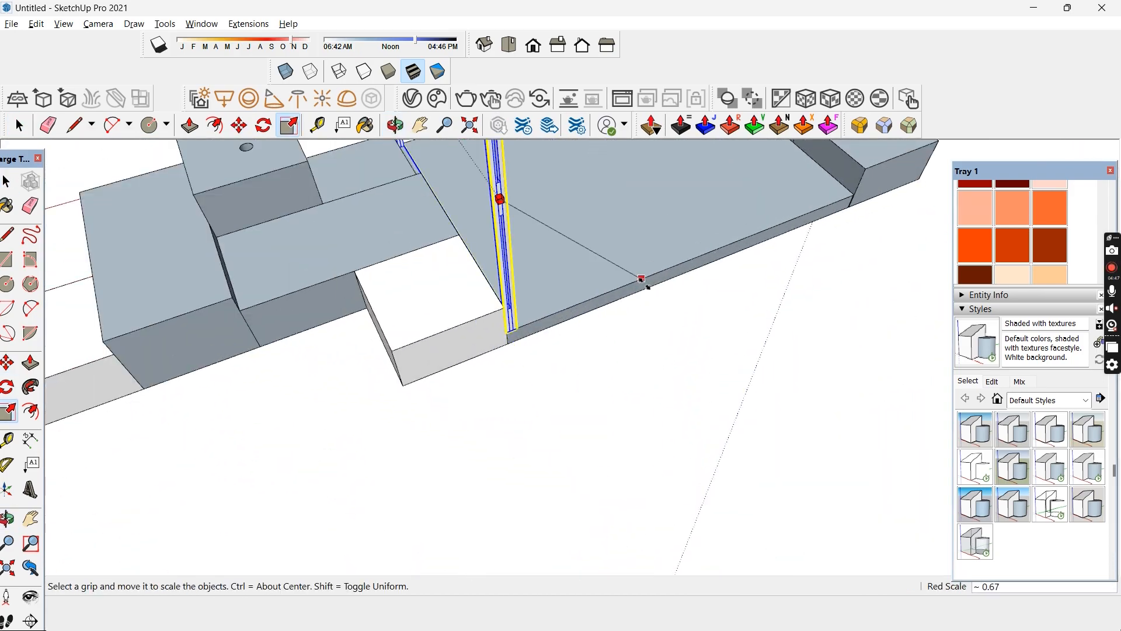
click(643, 280)
- Copy the steel frame to the opposite end of the platform
scroll(286, 490, down, 4)
key(m)
scroll(413, 367, up, 5)
click(406, 440)
key(ctrl)
click(781, 283)
key(space)
- Move a horizontal beam so that its end meets the top of the platform's front-right column
drag(642, 400, 598, 393)
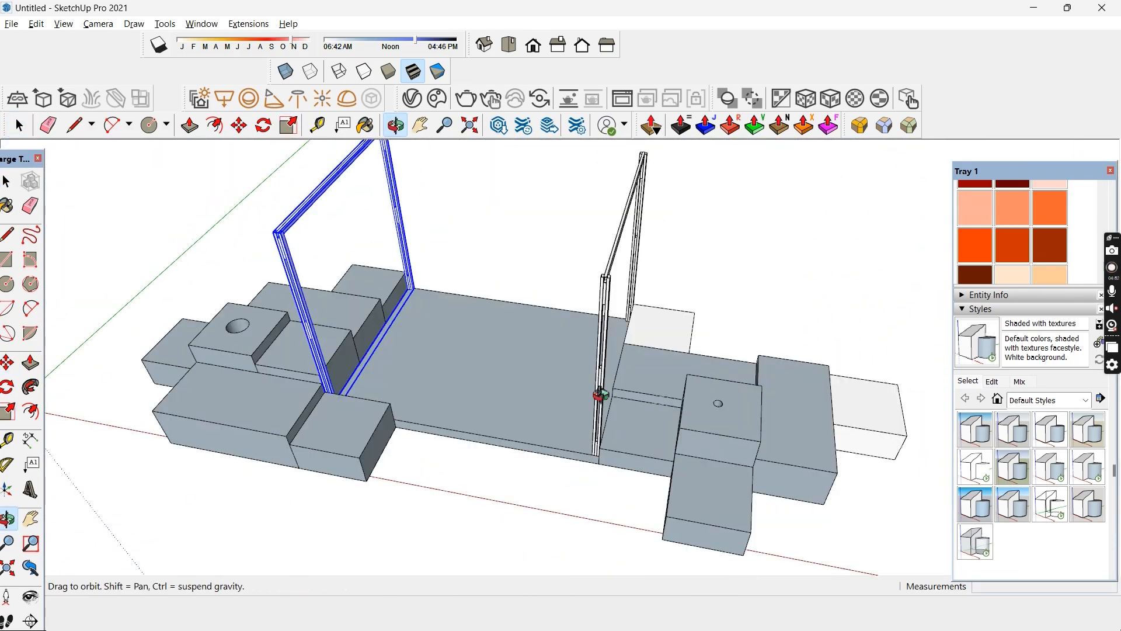
scroll(601, 280, up, 2)
click(631, 257)
scroll(631, 260, down, 4)
click(689, 409)
key(m)
click(689, 409)
scroll(569, 245, up, 5)
click(560, 274)
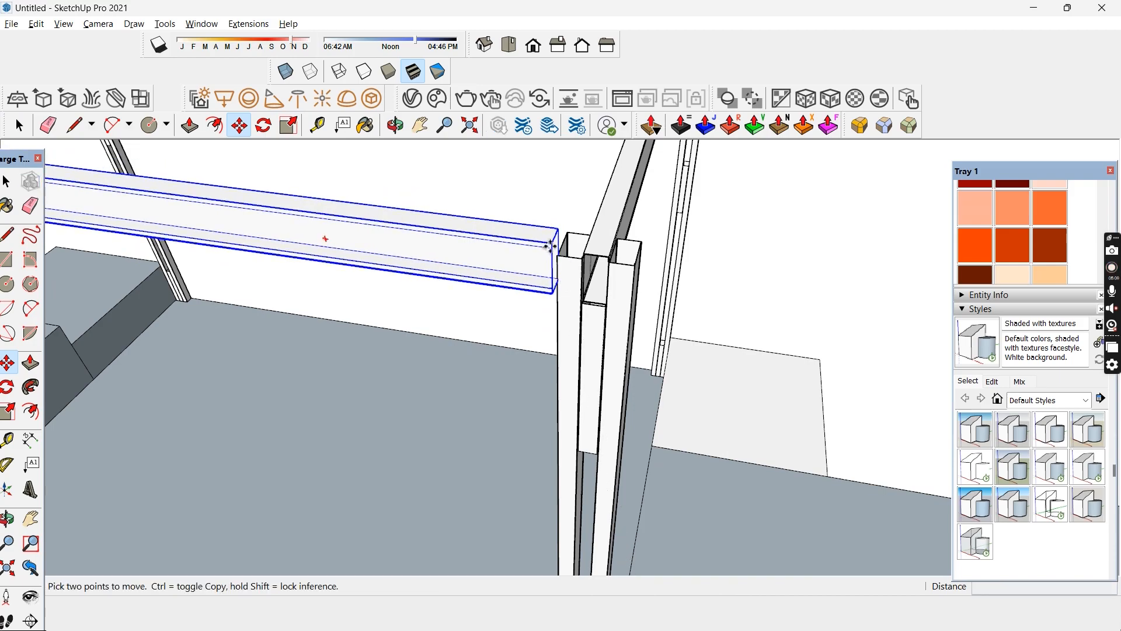
- Scale the horizontal beam's length to span between the two steel frames
scroll(758, 341, down, 5)
key(s)
scroll(432, 286, up, 5)
click(332, 264)
click(97, 245)
key(space)
scroll(258, 370, down, 4)
scroll(546, 402, up, 5)
- Copy the connecting beam to the other long side of the steel structure
key(m)
click(537, 401)
key(ctrl)
scroll(546, 402, down, 5)
click(604, 232)
drag(548, 352, 520, 281)
key(space)
- Select the steel frames with their connecting beams and make them a single group
drag(671, 216, 350, 303)
right_click(374, 253)
click(440, 396)
drag(440, 395, 513, 386)
click(531, 365)
scroll(1013, 350, down, 10)
- Select the platform and all the stepped blocks and paint them with the white Color M00 material
click(975, 381)
drag(139, 321, 949, 555)
key(h)
key(b)
click(756, 446)
- Make the selected platform and stepped blocks a single group
key(space)
right_click(688, 446)
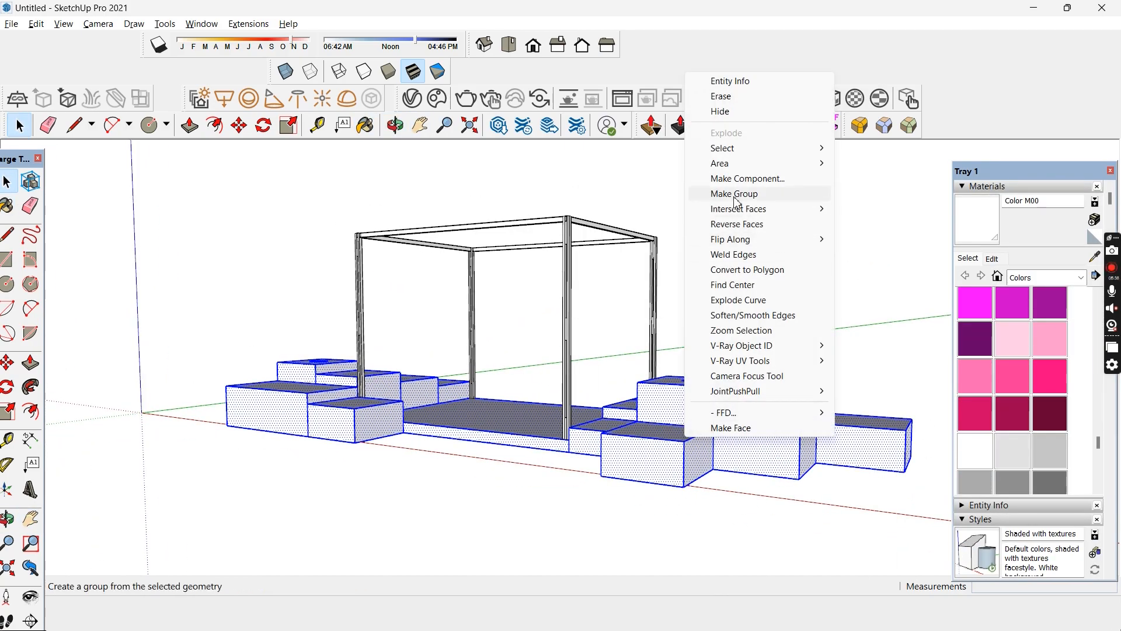
click(737, 195)
click(594, 473)
drag(594, 474, 554, 471)
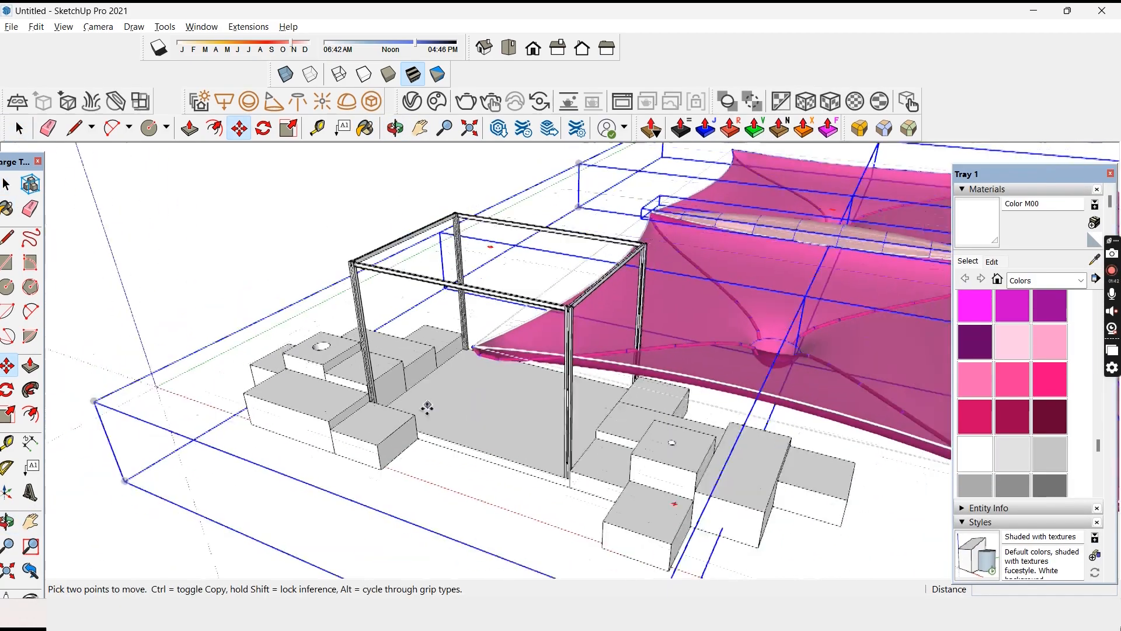
- Make the selected tensile roof a group
scroll(429, 405, down, 6)
key(space)
right_click(668, 376)
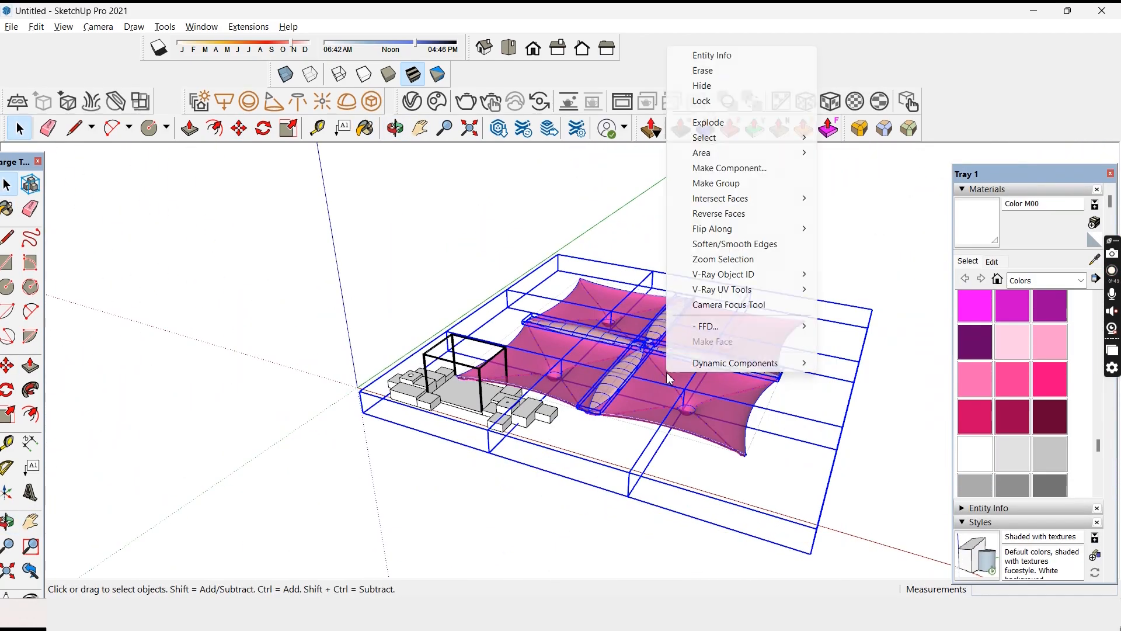
click(716, 183)
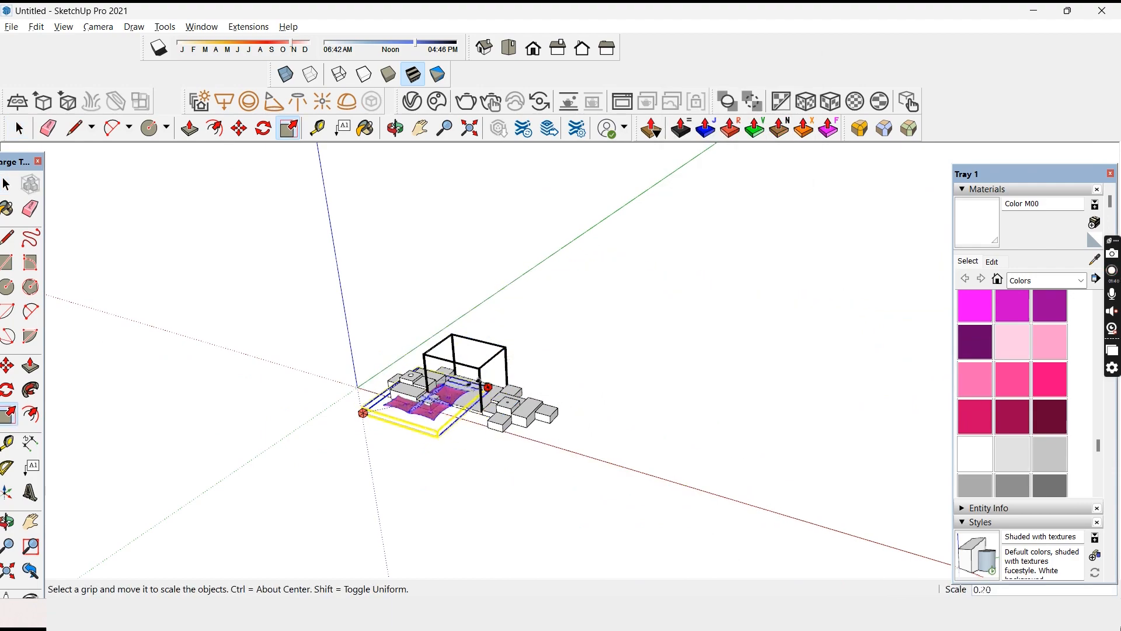
- Scale the tensile roof down uniformly until it is smaller than the platform
key(m)
scroll(407, 409, up, 3)
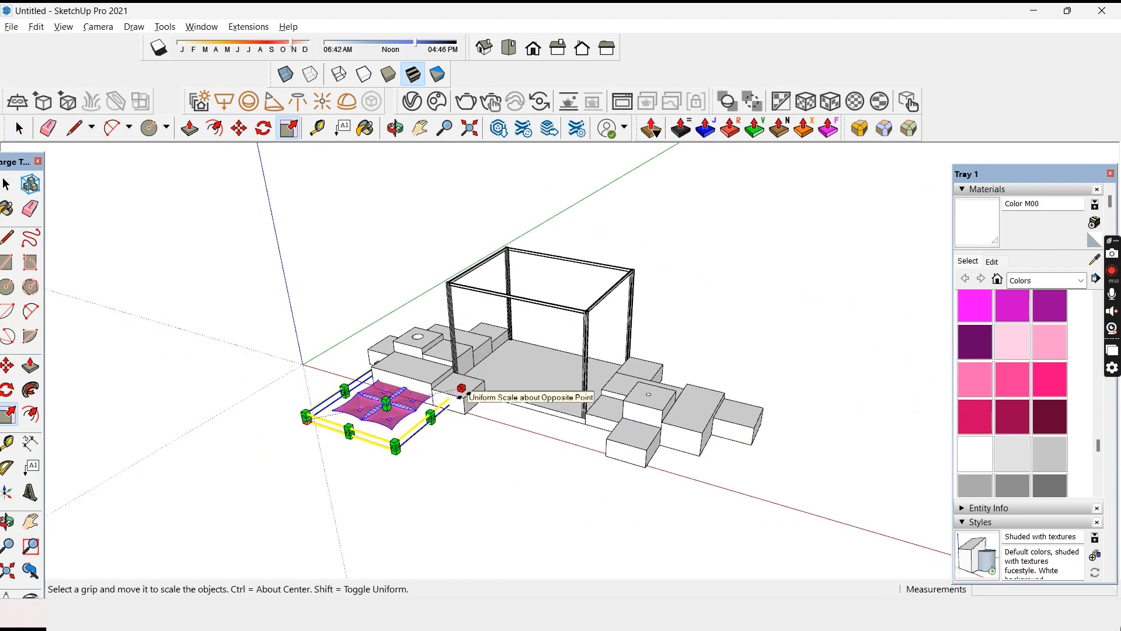
drag(462, 391, 385, 405)
key(m)
- Regroup the parts of the scaled-down tensile roof
scroll(339, 391, up, 7)
key(space)
right_click(366, 419)
click(420, 209)
click(458, 421)
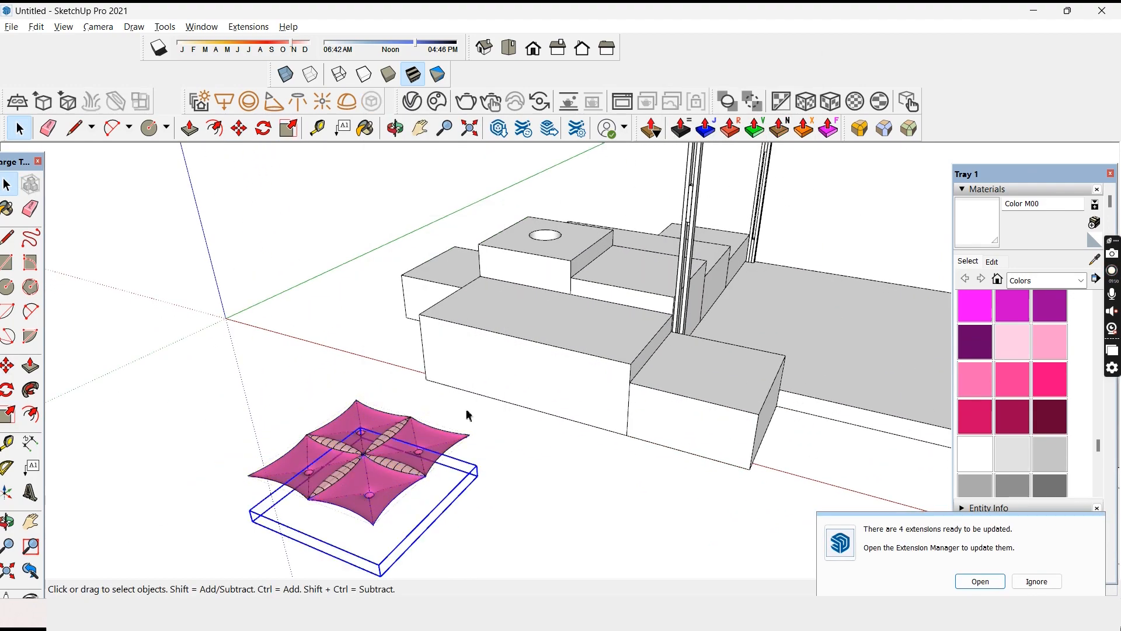
right_click(314, 491)
click(361, 298)
- Move the tensile roof by its outer corner onto the top corner of the steel frame
key(m)
scroll(335, 467, up, 4)
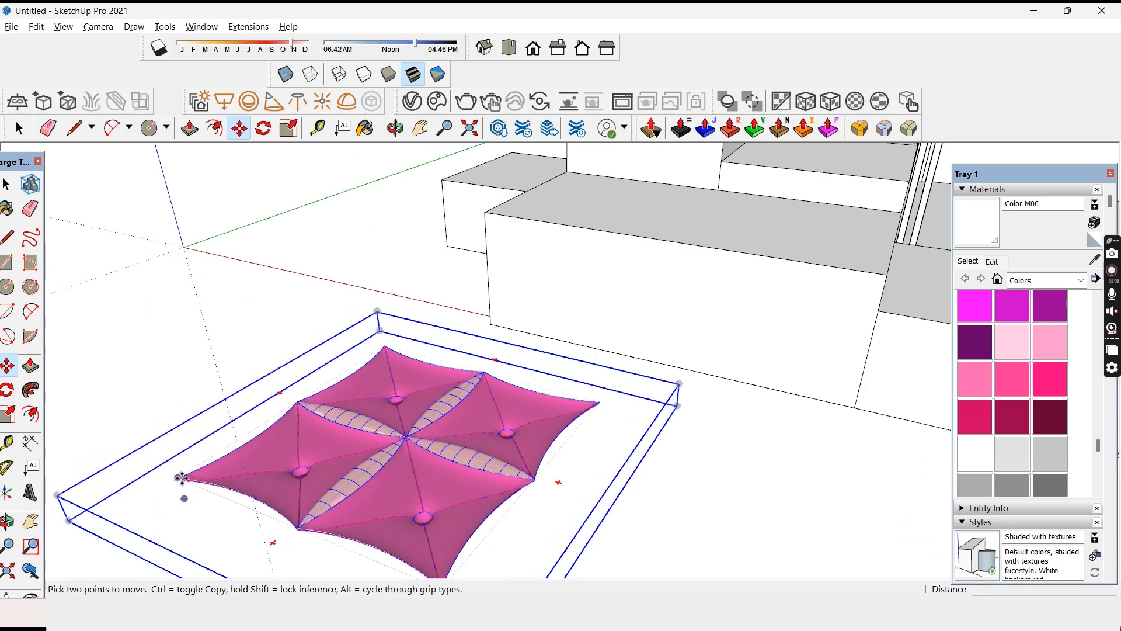
click(180, 478)
scroll(163, 457, down, 6)
scroll(163, 457, down, 2)
scroll(380, 225, up, 3)
click(382, 225)
- Scale the tensile roof along its depth and at both sides to match the steel frame's outline
scroll(403, 245, down, 3)
drag(529, 327, 541, 467)
key(s)
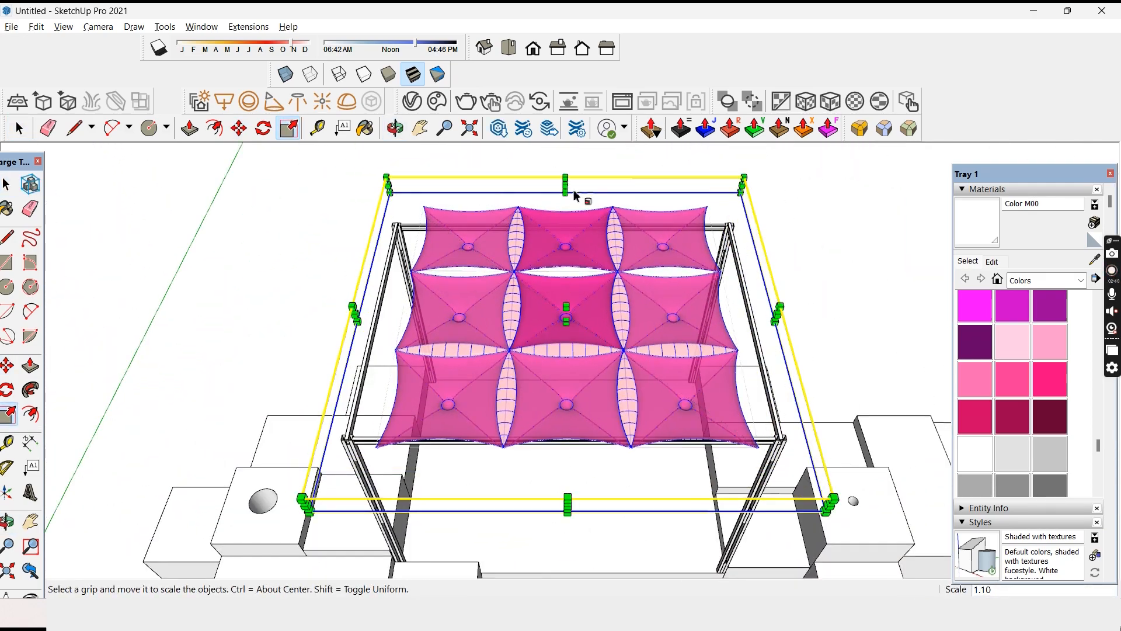
drag(573, 186, 455, 196)
key(ctrl+z)
scroll(574, 174, up, 2)
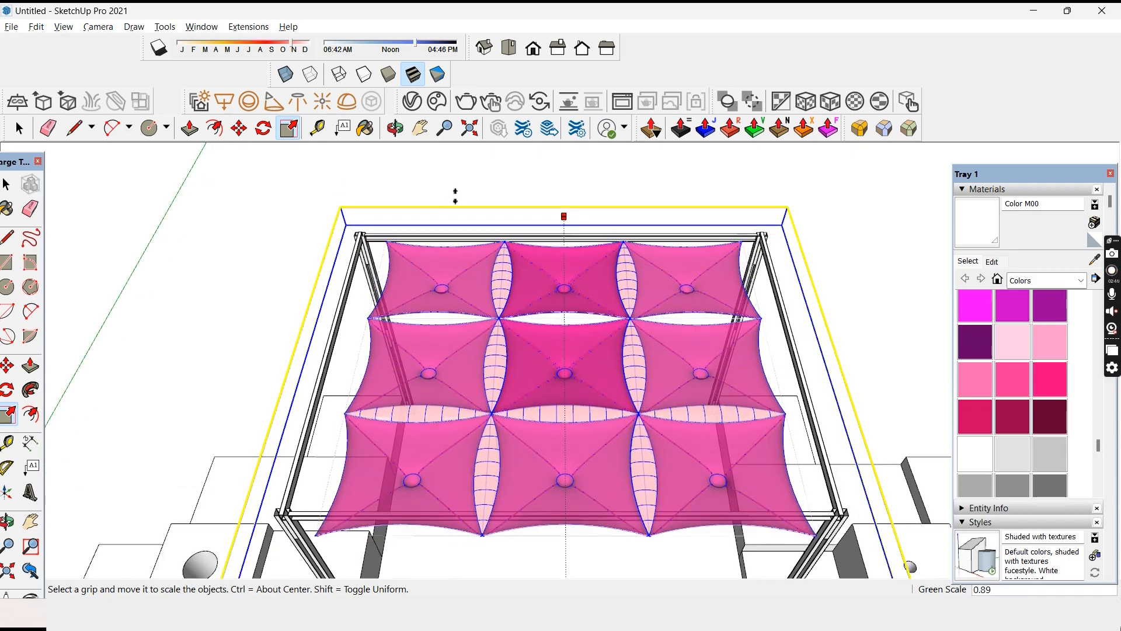
drag(297, 369, 264, 374)
drag(834, 369, 858, 374)
- Move the resized tensile roof into place on top of the steel frame
scroll(631, 374, down, 3)
drag(590, 374, 405, 413)
scroll(381, 431, up, 3)
scroll(405, 409, down, 4)
drag(491, 257, 516, 170)
scroll(551, 280, up, 2)
key(m)
scroll(550, 292, up, 2)
click(551, 285)
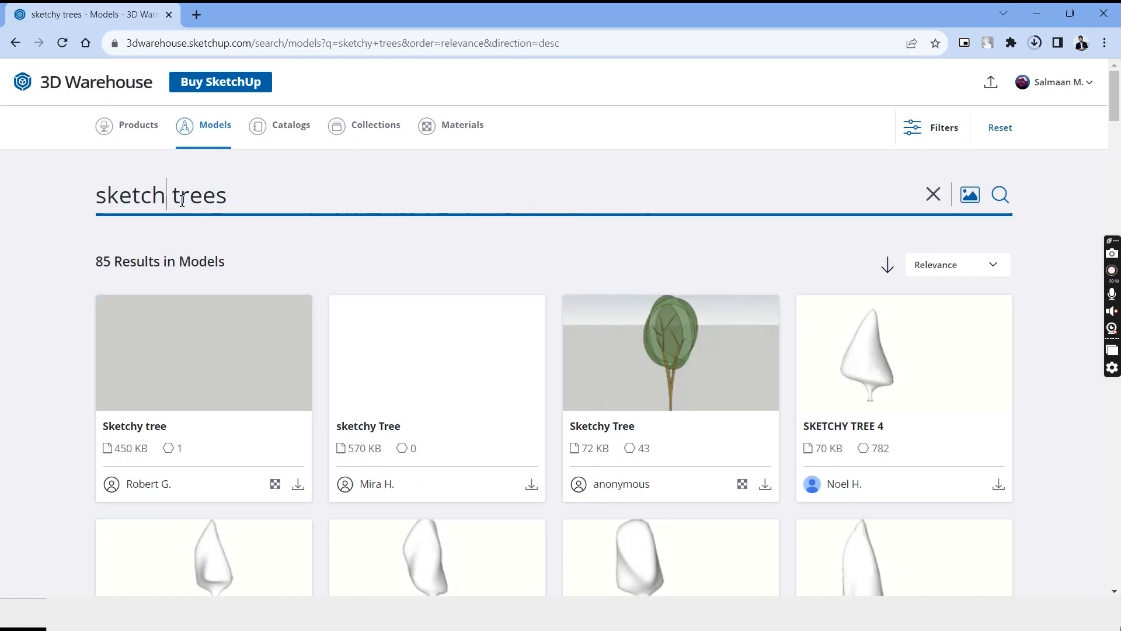
- Search 3D Warehouse for "sketch trees" and open the 2D Color Sketch Tree model in a new browser tab
key(Return)
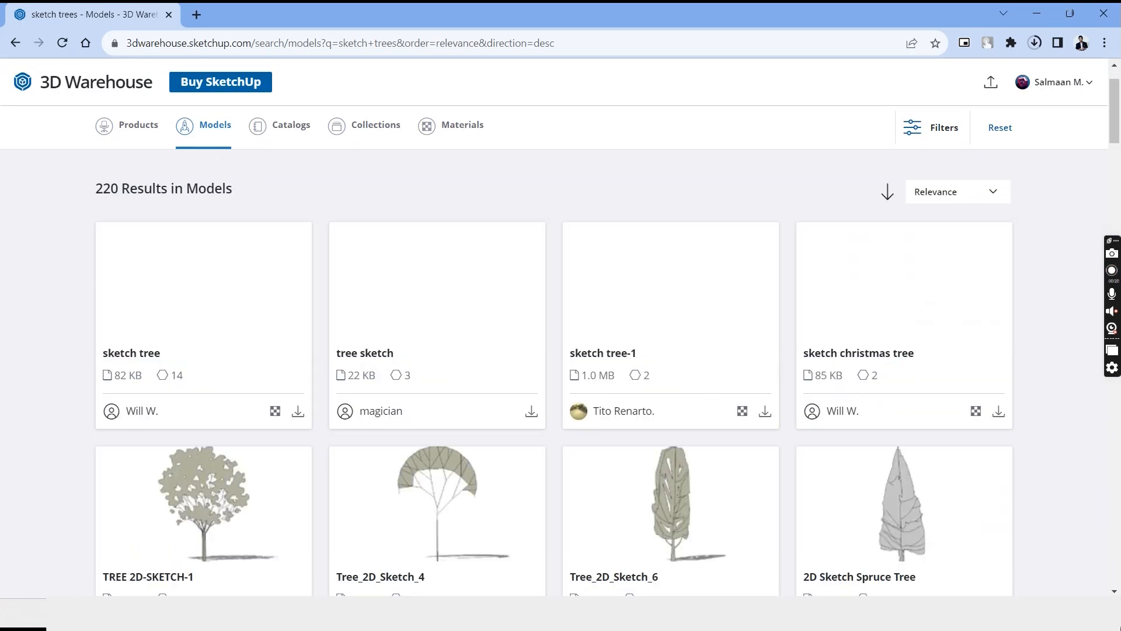
scroll(35, 311, down, 1)
scroll(233, 380, down, 5)
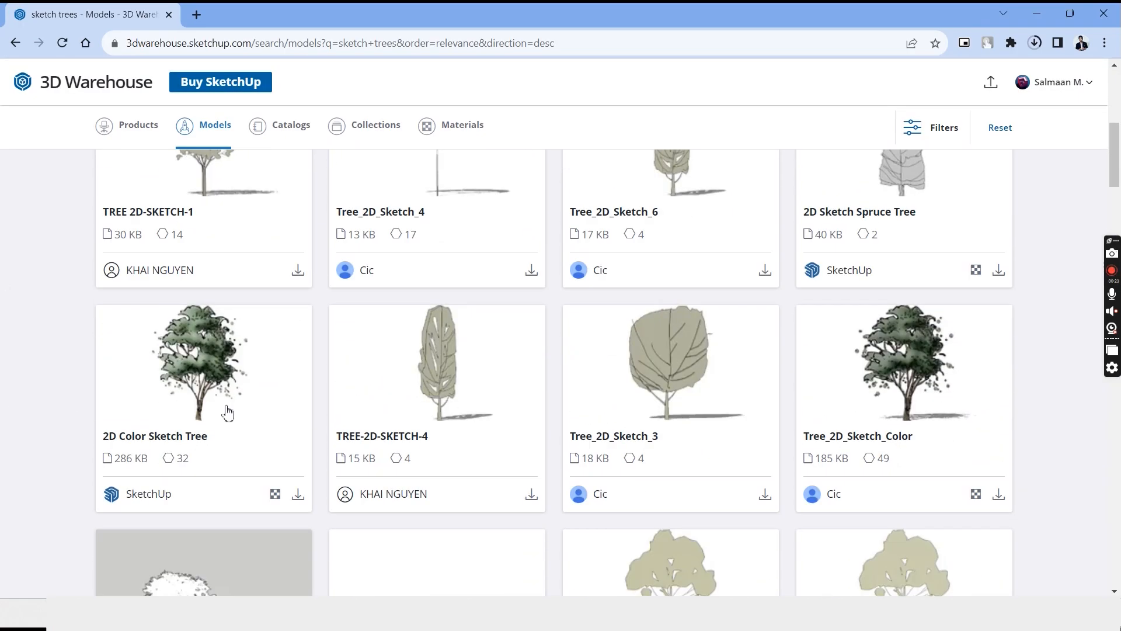
right_click(195, 439)
click(233, 278)
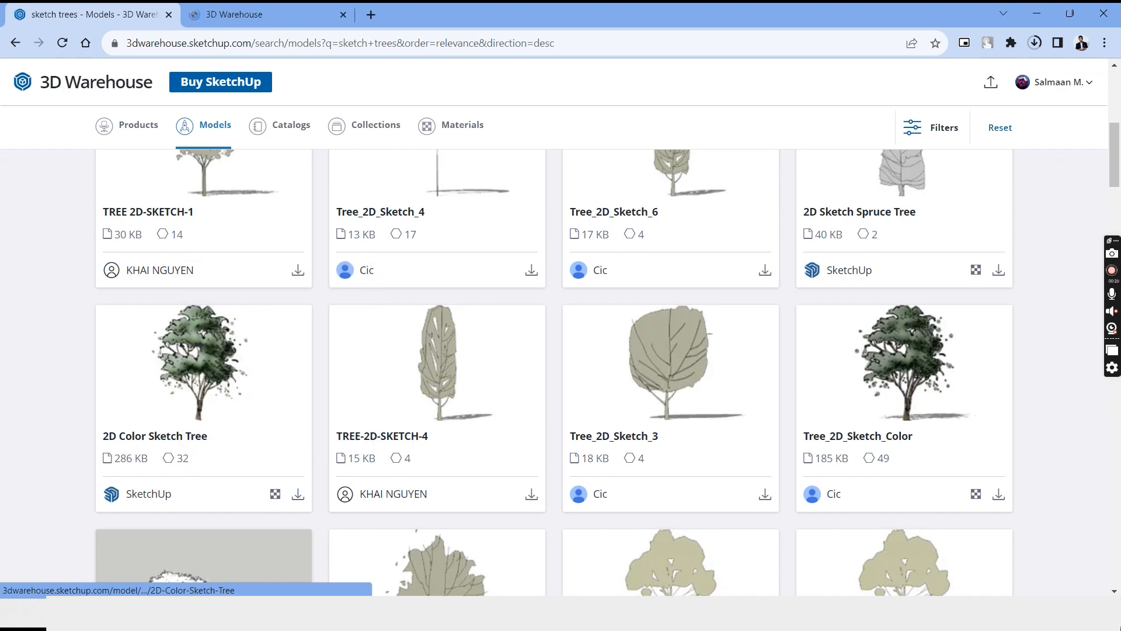
- Open the TREE-2D-SKETCH-6 and Tree_2D_Sketch_1 models in new browser tabs
scroll(97, 241, down, 1)
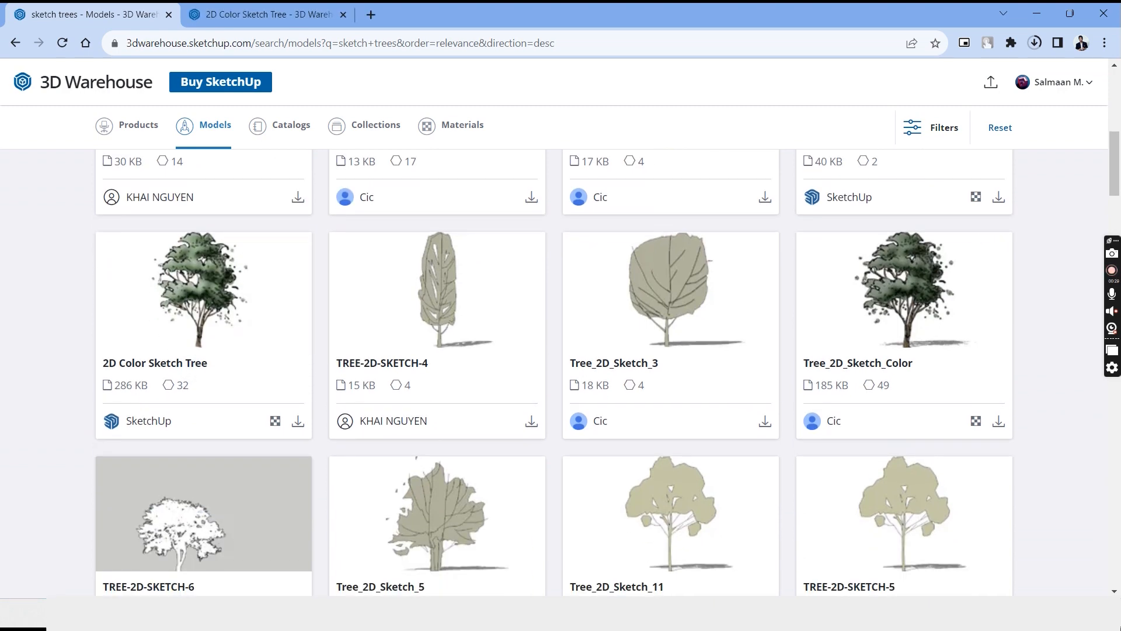
scroll(157, 265, down, 2)
right_click(158, 265)
click(198, 275)
scroll(15, 257, down, 2)
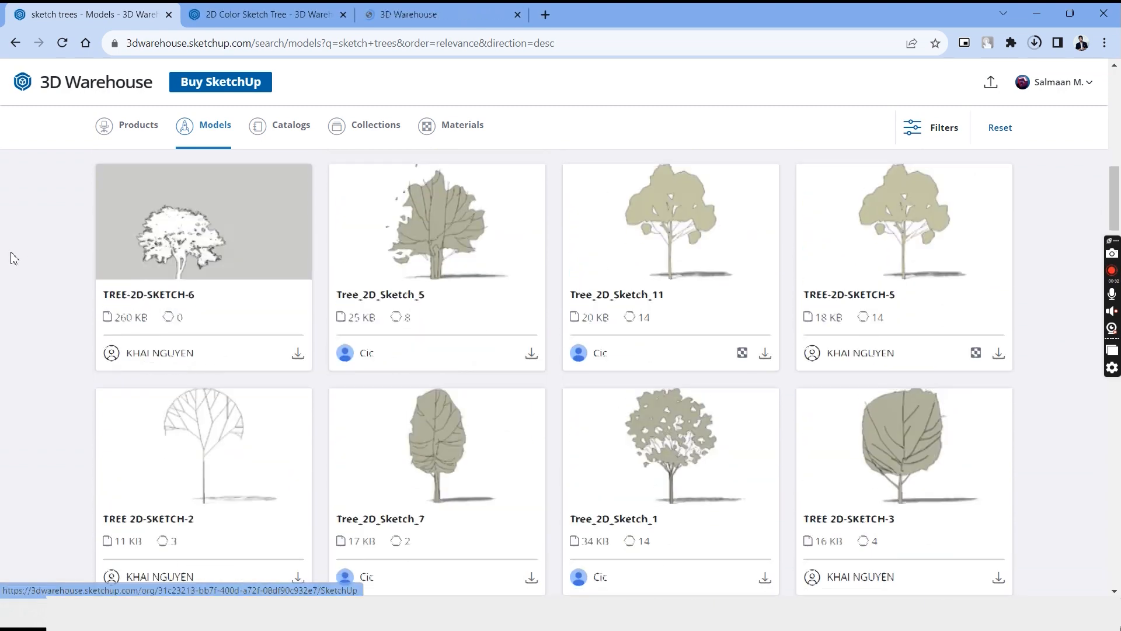
scroll(676, 380, down, 1)
right_click(641, 388)
click(689, 393)
- Compare the opened tree model pages and download TREE-2D-SKETCH-6
scroll(657, 383, down, 2)
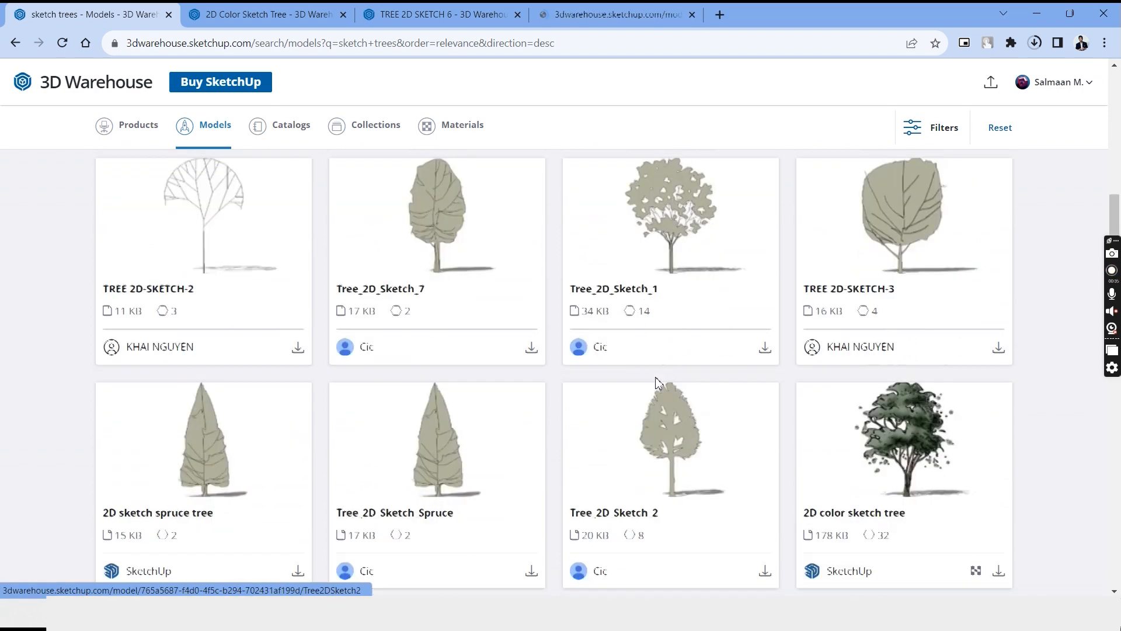
scroll(658, 383, down, 4)
click(467, 9)
click(661, 8)
click(467, 9)
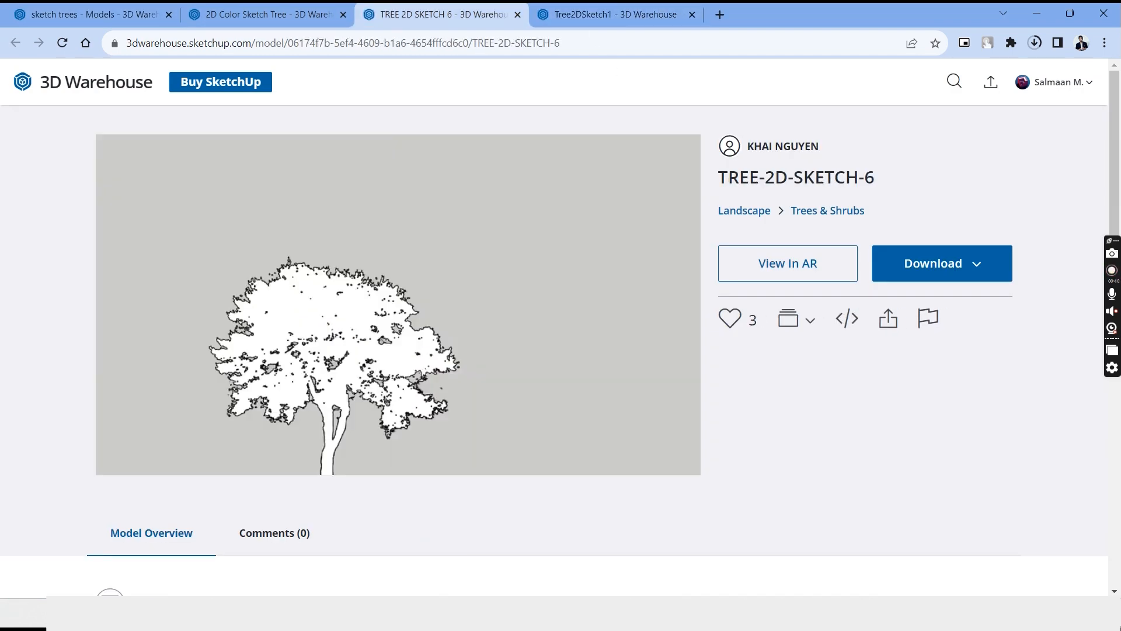
click(942, 263)
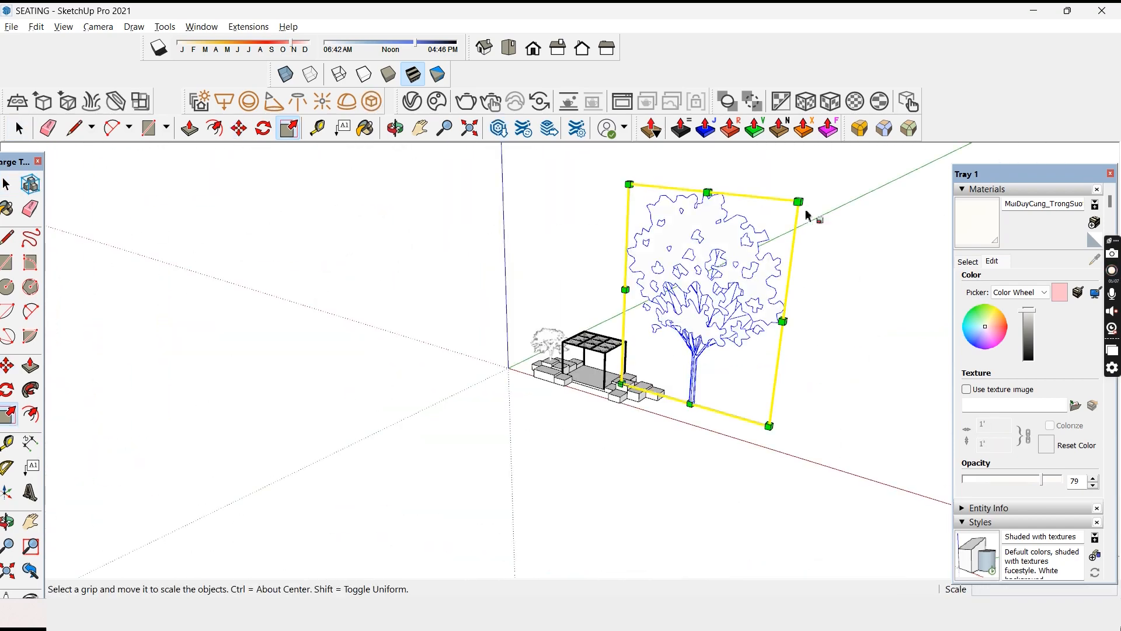
- Switch to SketchUp and scale the oversized imported sketch tree down uniformly to suit the pavilion
drag(814, 216, 630, 341)
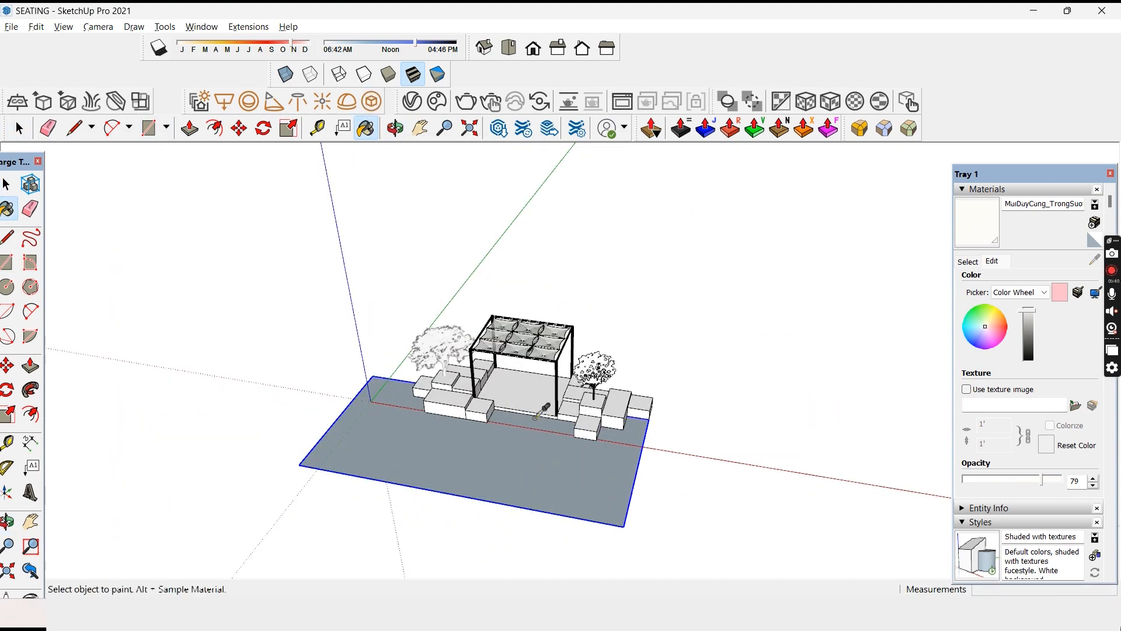
- Enlarge the ground rectangle beyond the pavilion and raise the ground area around the platform by about 2 1/4 inches
key(s)
drag(370, 380, 198, 462)
key(space)
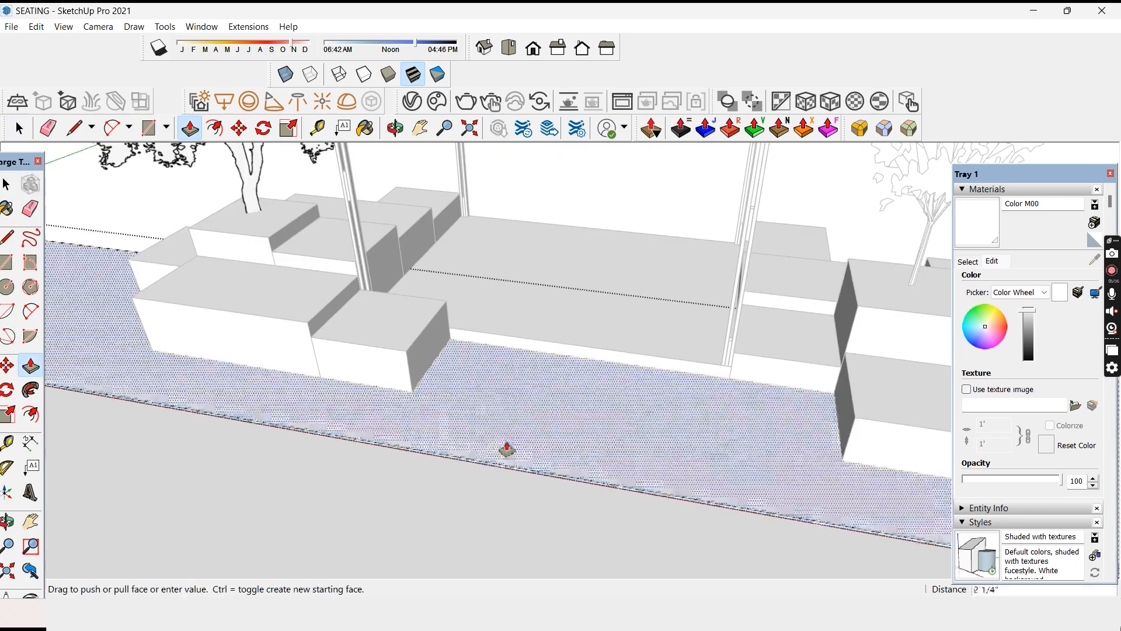
click(504, 449)
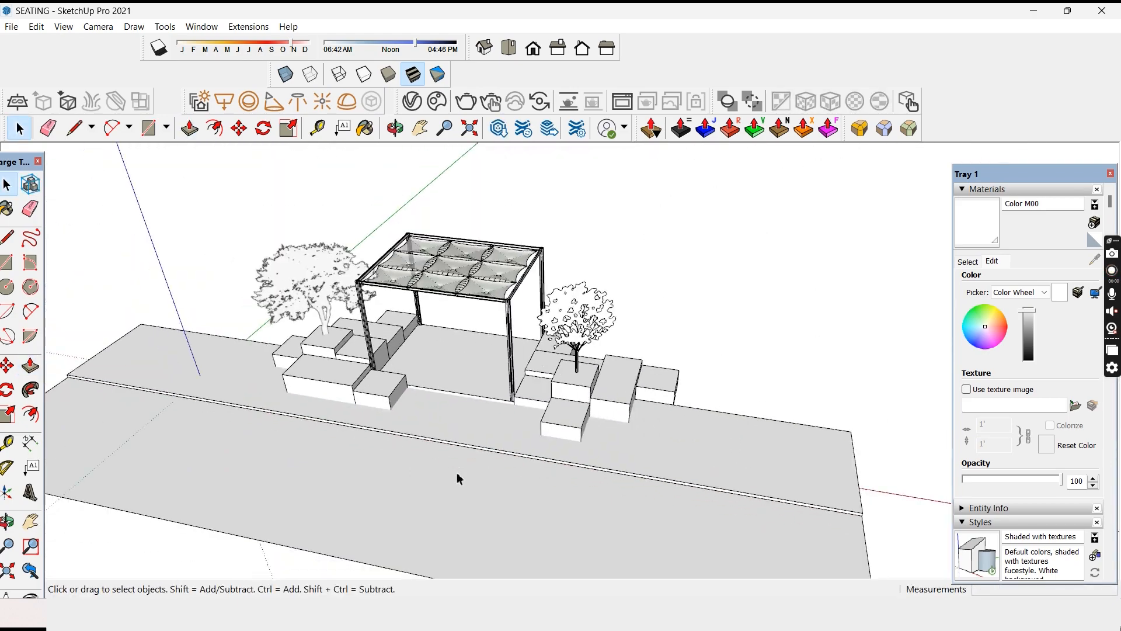
- Frame an eye-level perspective of the pavilion with both trees and save it as a scene
scroll(456, 438, down, 3)
mouse_move(456, 438)
mouse_down()
mouse_move(455, 401)
mouse_move(491, 416)
mouse_move(493, 404)
mouse_move(477, 436)
mouse_up()
scroll(490, 417, up, 4)
drag(477, 436, 468, 435)
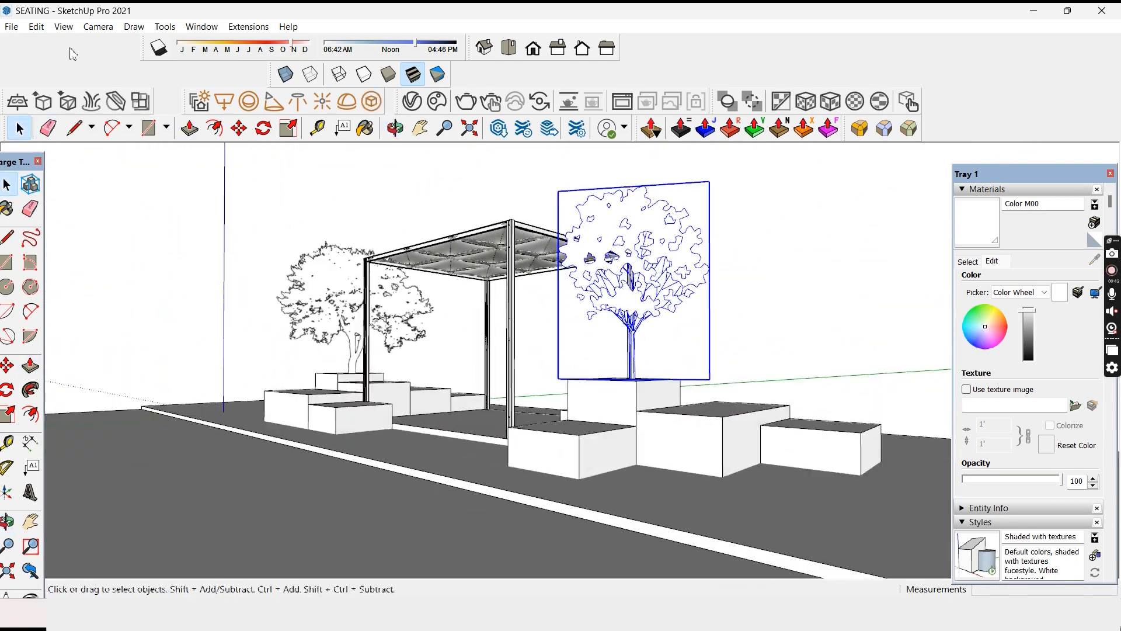
click(66, 27)
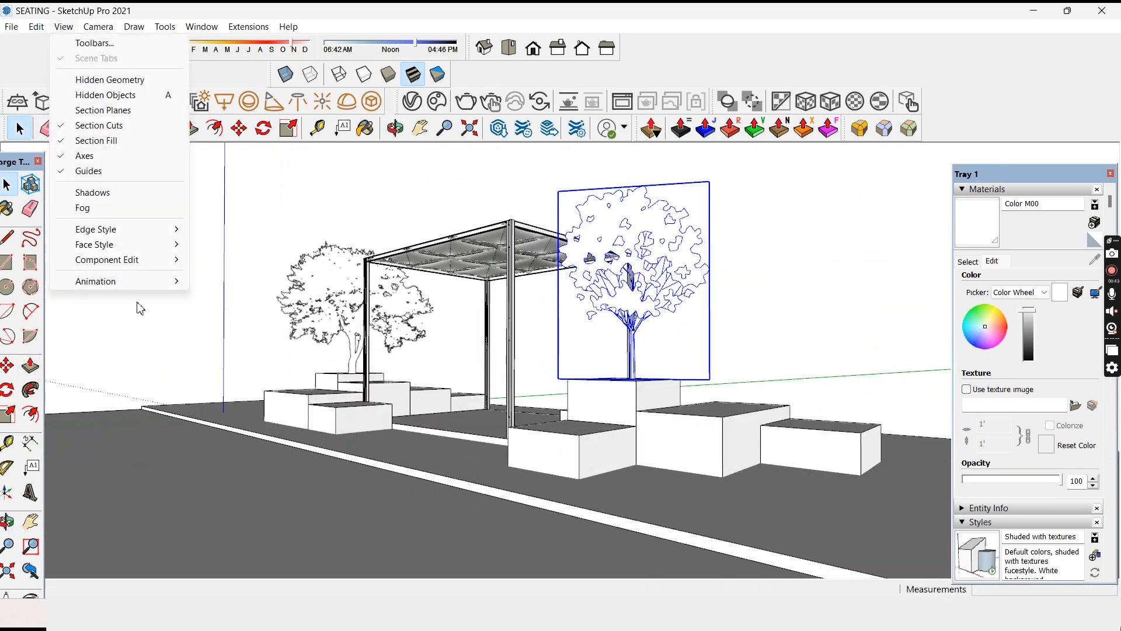
click(197, 284)
- Turn on shadows and enable profiles of width 3 and depth cue in the style's edge settings
click(98, 25)
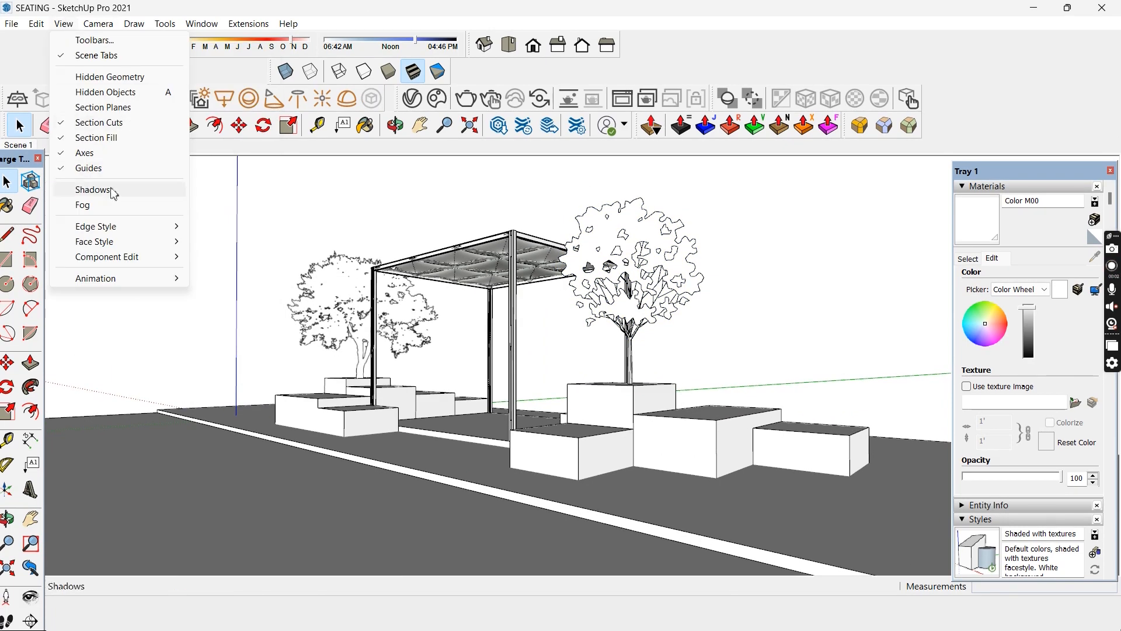
click(93, 189)
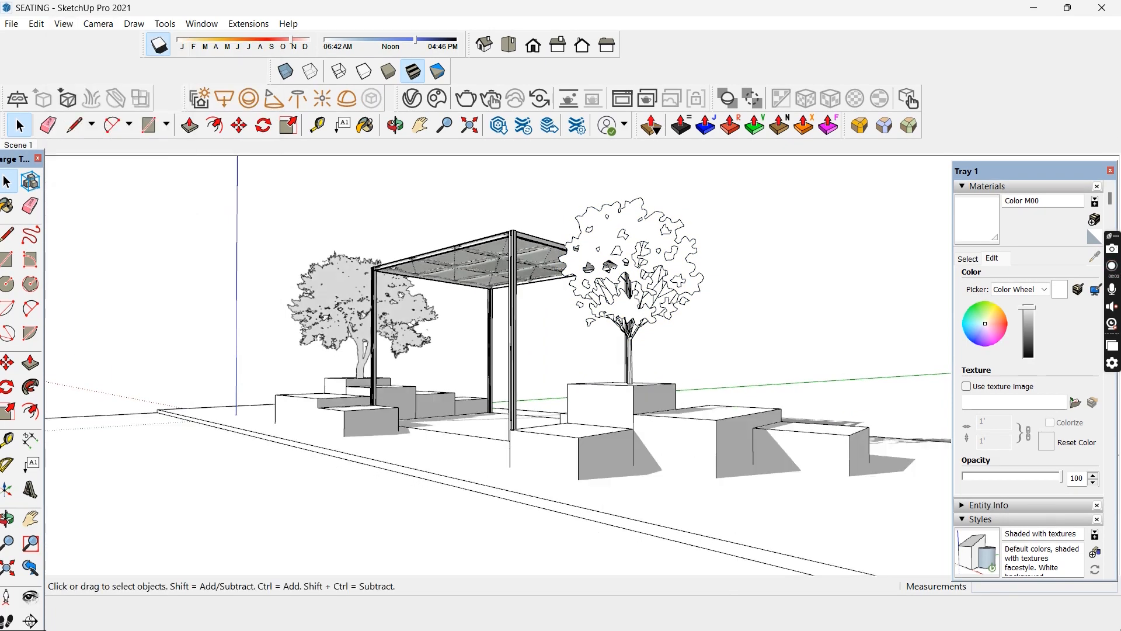
click(981, 519)
click(992, 287)
click(965, 341)
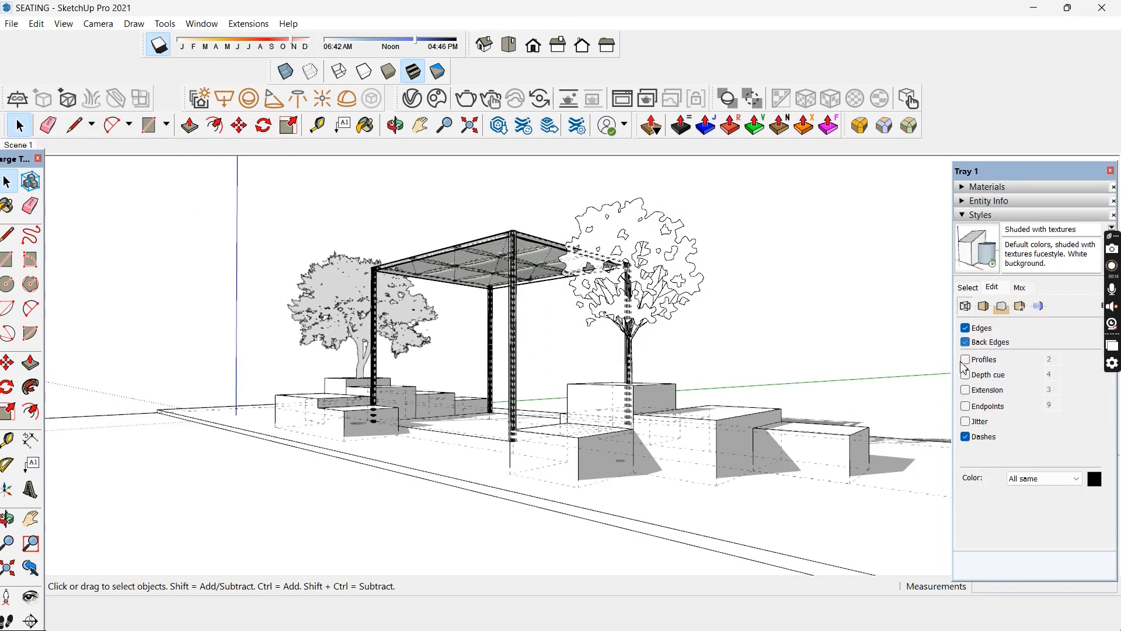
click(965, 342)
click(965, 359)
- Move the ground slightly down so the bases of the stepped blocks sit clear of it
click(576, 468)
click(595, 500)
key(m)
click(580, 481)
key(Escape)
key(space)
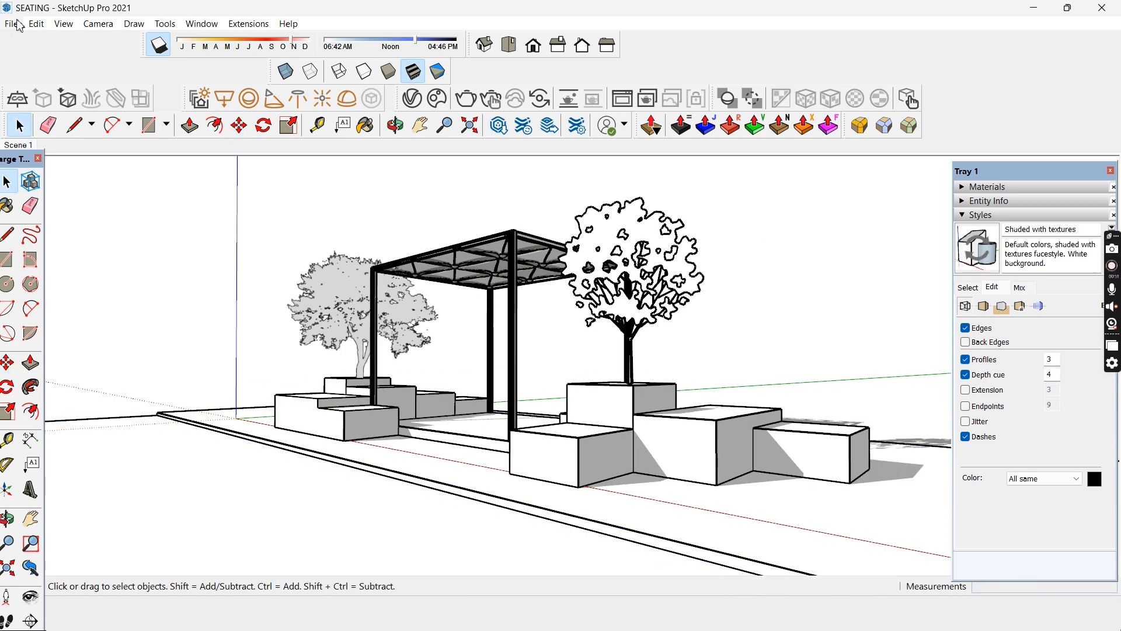
- Export the view to Documents as the JPEG image SEATING, 9999 pixels wide and 3747 pixels high
click(11, 23)
mouse_move(41, 358)
click(341, 316)
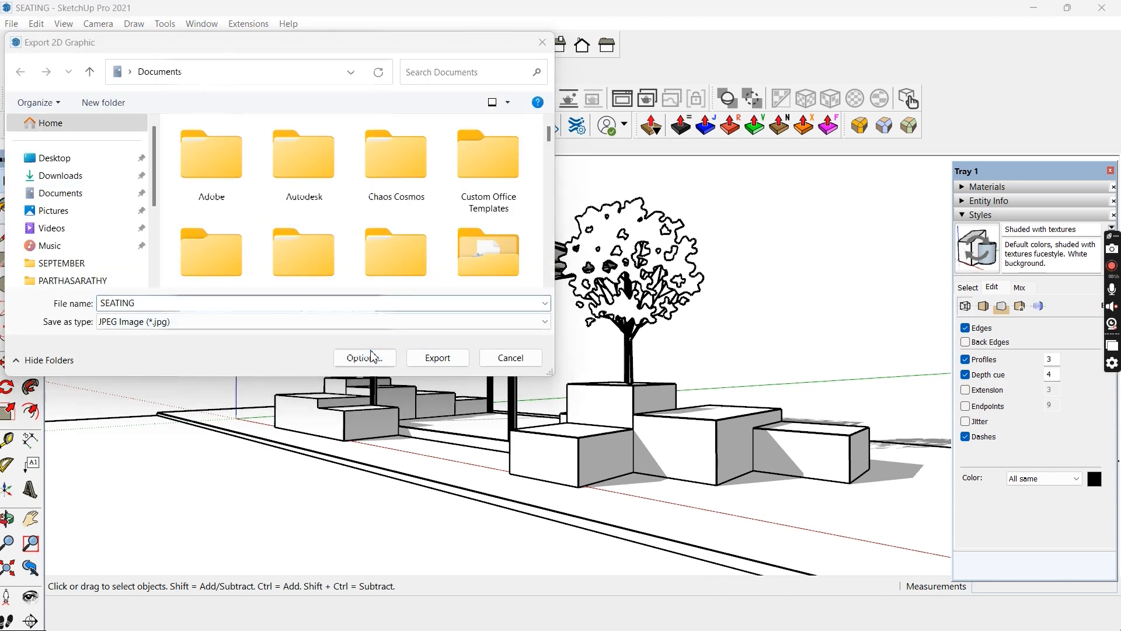
click(363, 358)
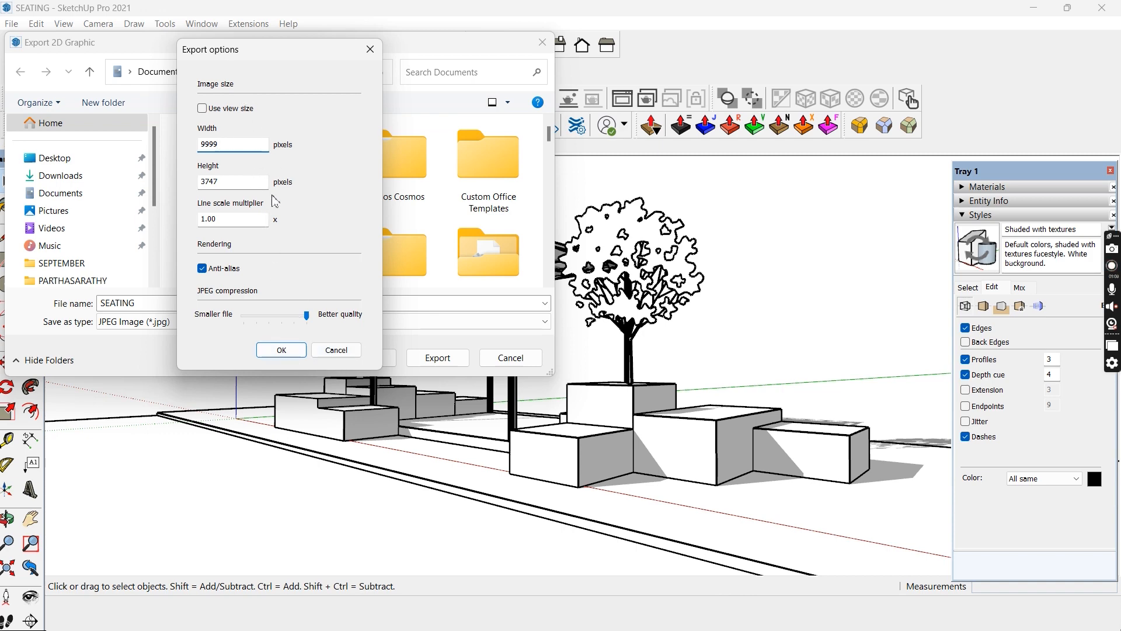
click(294, 347)
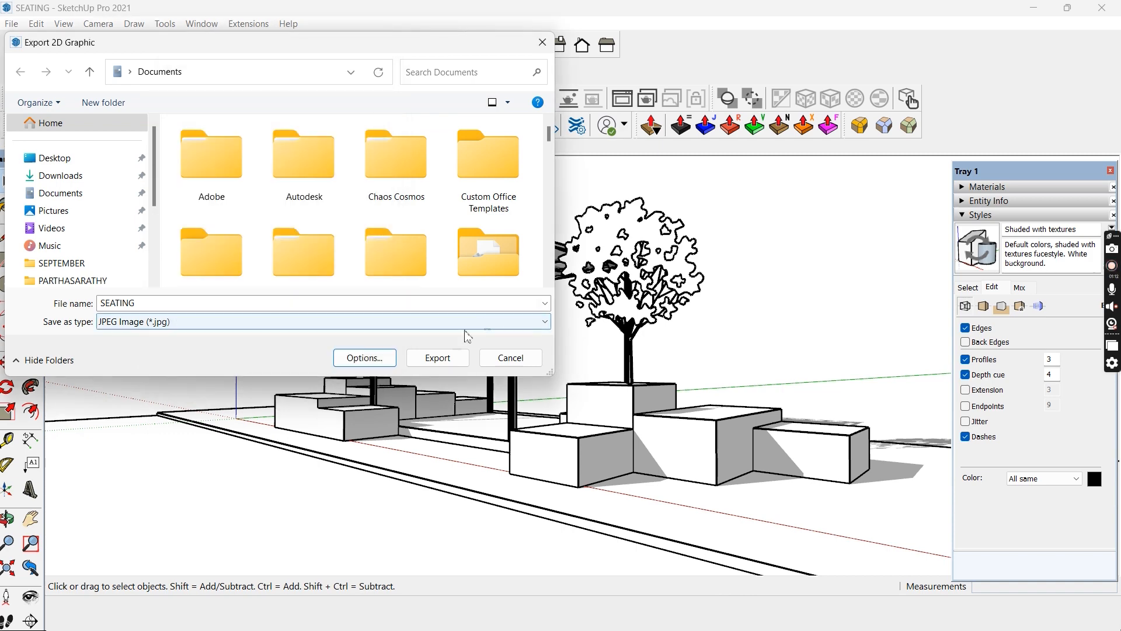
click(437, 357)
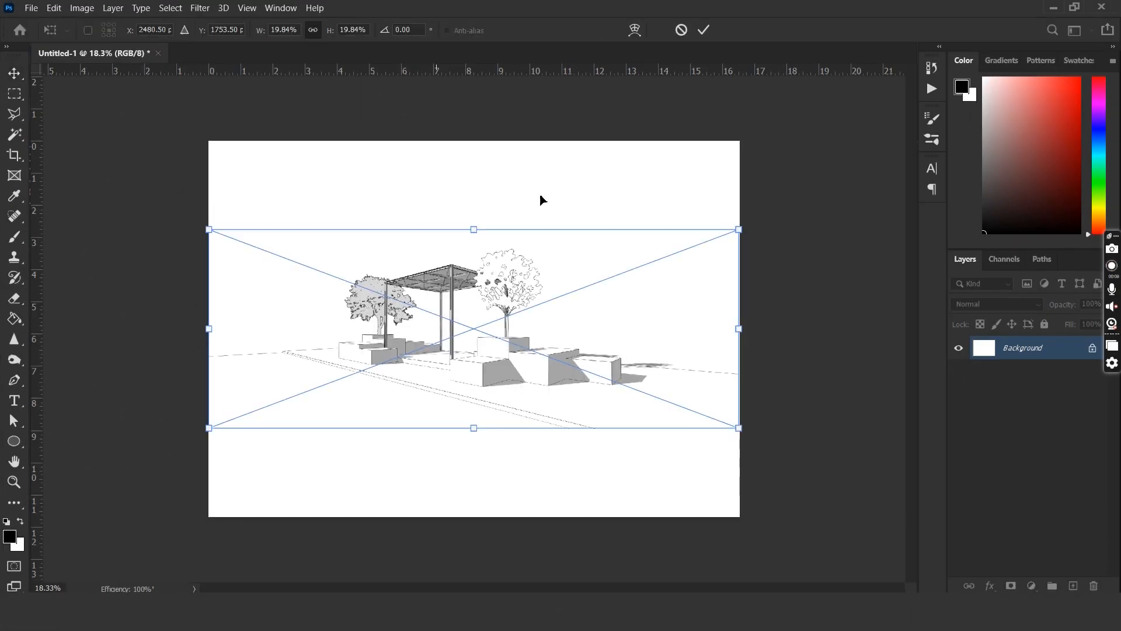
- Switch to Photoshop, place the SEATING image on the canvas and enlarge it to 31.65%, repositioned to fill the page width
key(Return)
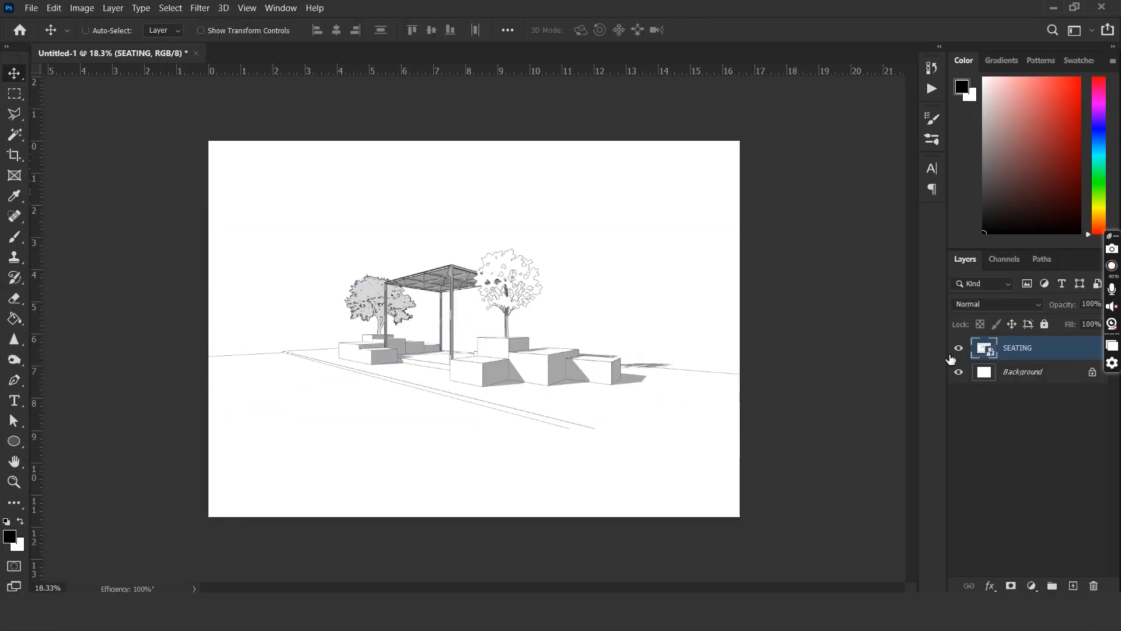
key(ctrl+t)
drag(474, 429, 475, 538)
drag(491, 409, 495, 368)
drag(479, 493, 478, 502)
drag(503, 419, 509, 421)
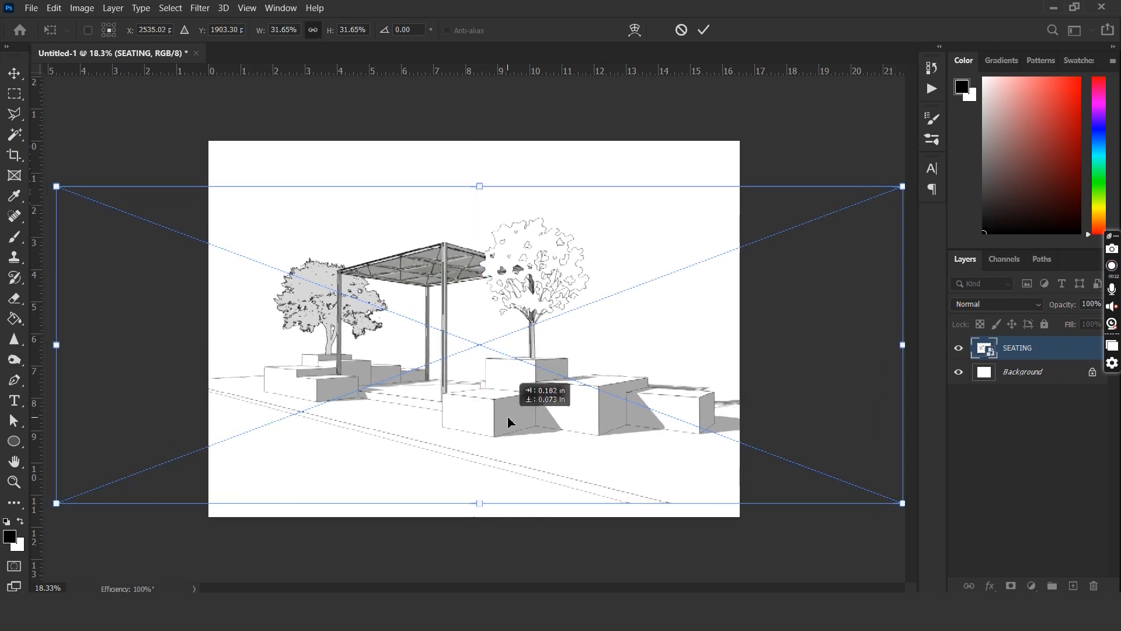
key(Return)
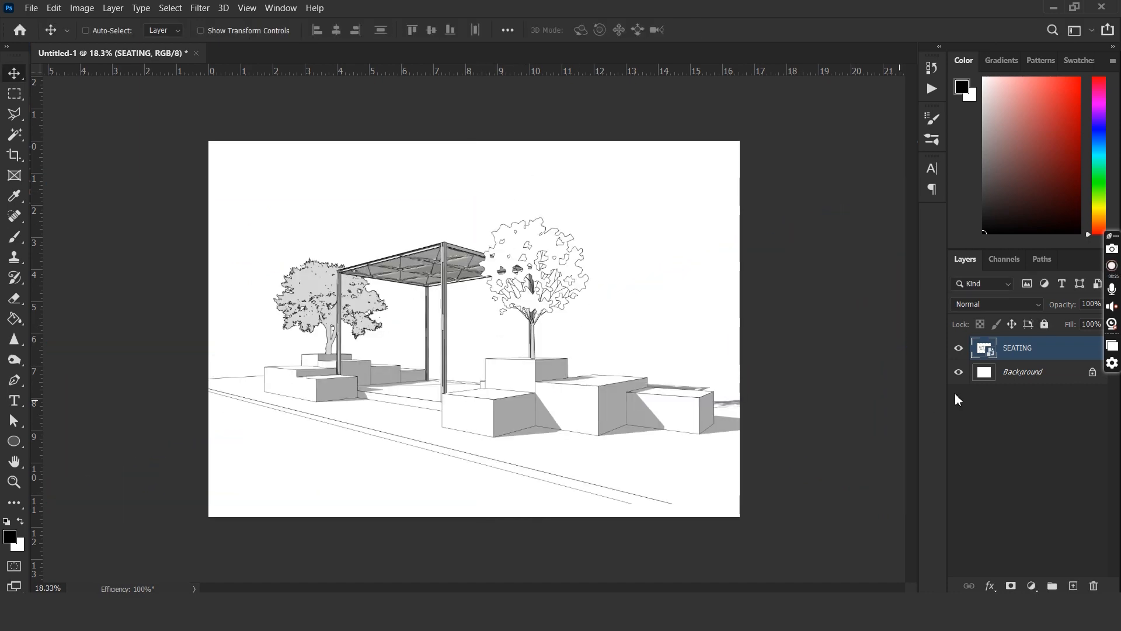
- Duplicate the SEATING layer as a rasterized copy and add an empty layer named LINES above it
right_click(1023, 352)
click(914, 258)
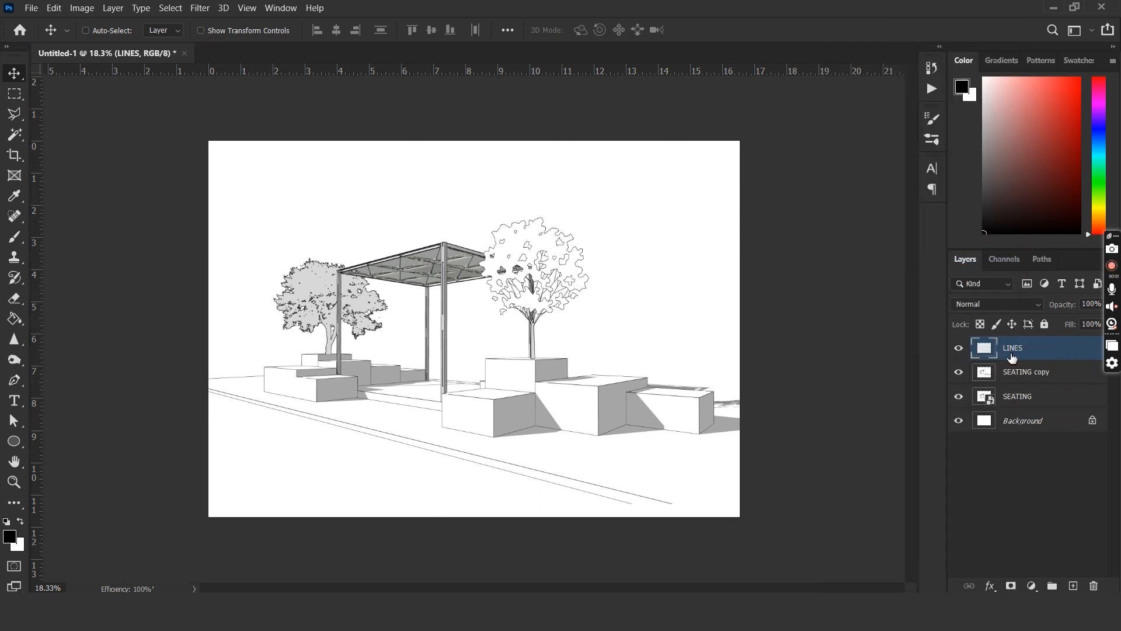
- Choose a small hard round brush and ink loose black outlines over the edges of the foreground seating blocks on the LINES layer
key(b)
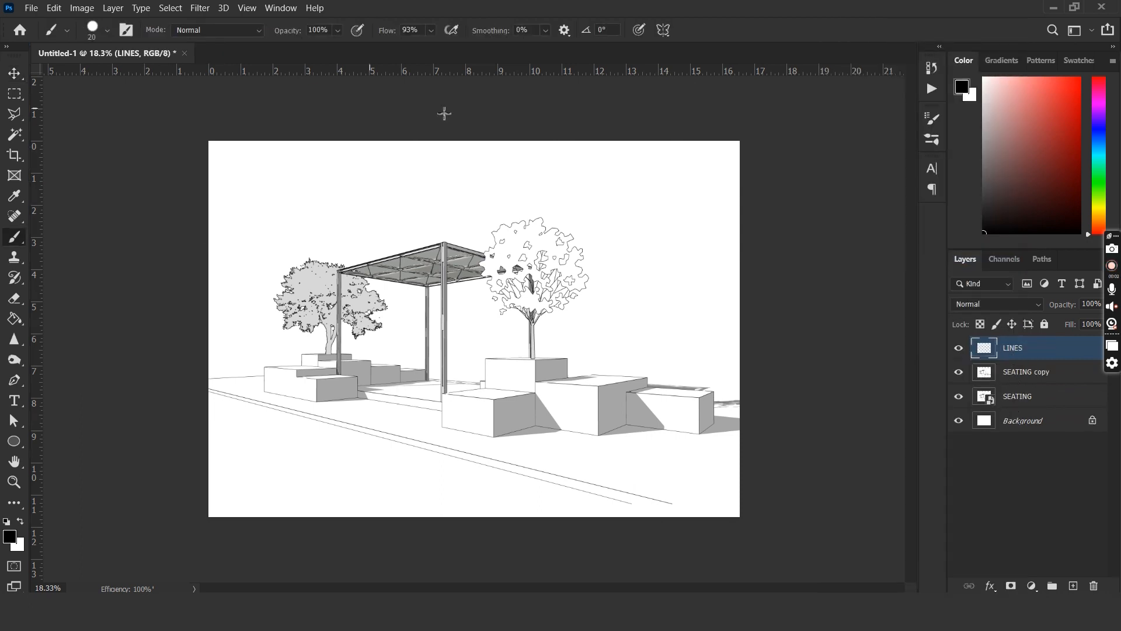
click(91, 32)
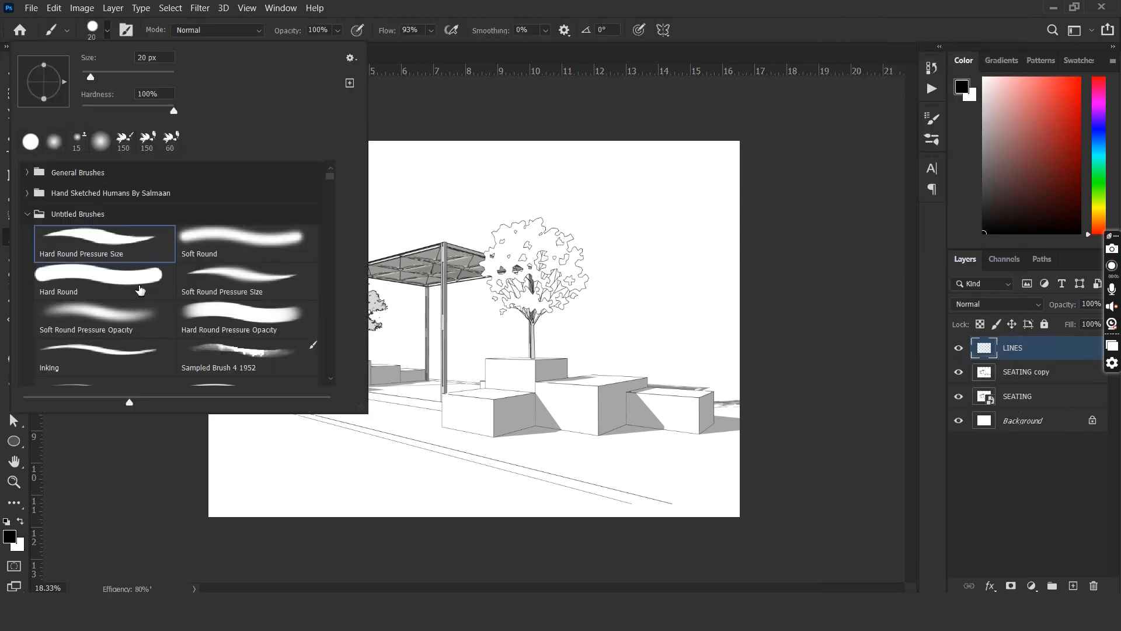
double_click(148, 292)
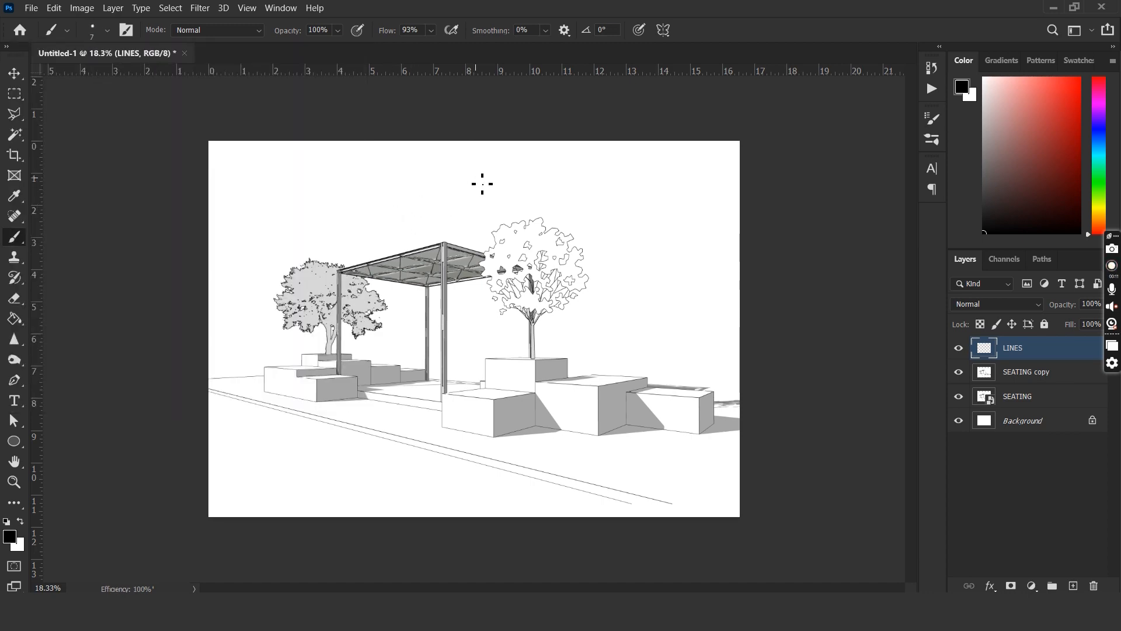
scroll(628, 461, up, 5)
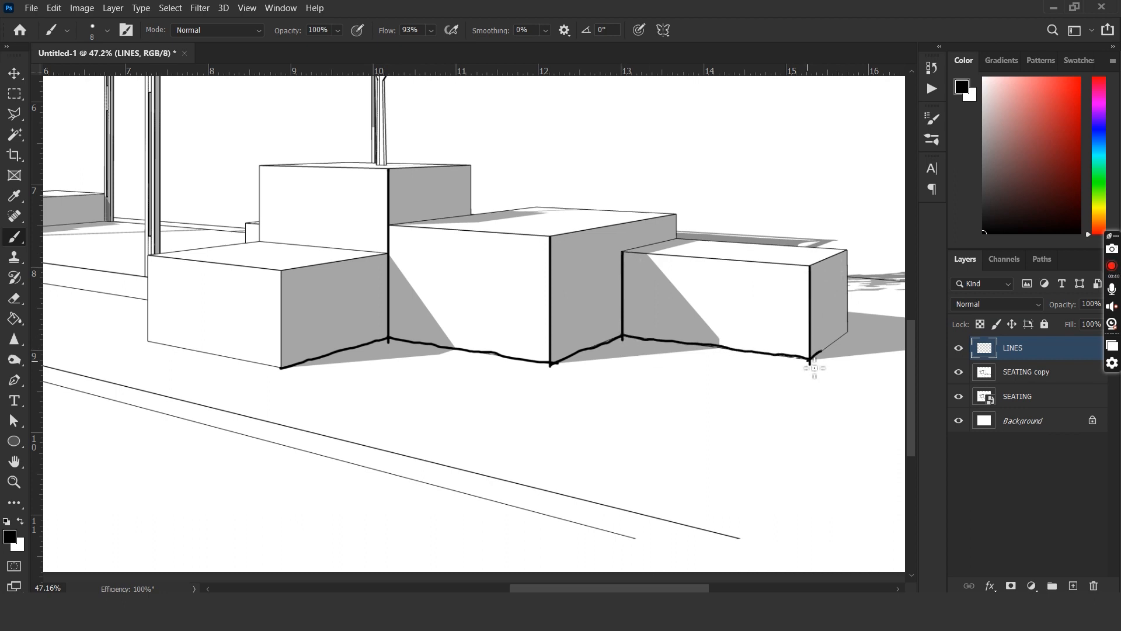
drag(228, 332, 244, 335)
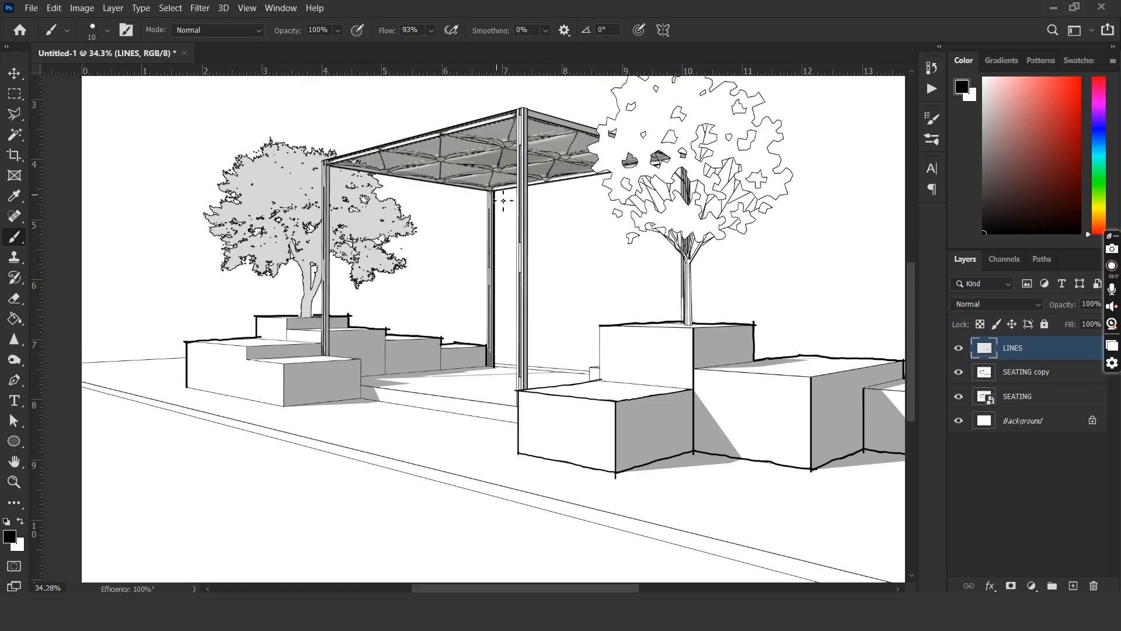
- Trace the underside edges of the pavilion roof with black sketch lines, with the canvas rotated to suit the strokes
drag(559, 183, 596, 176)
key(r)
drag(536, 192, 463, 179)
scroll(462, 233, up, 2)
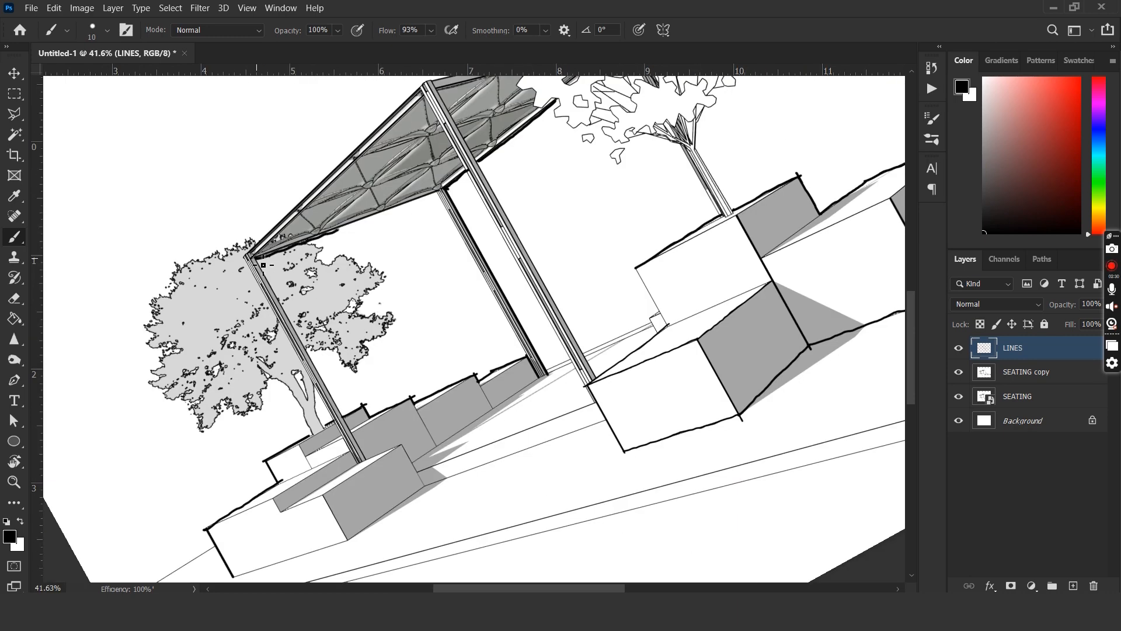
- Ink the base line and front vertical corner of the left foreground seating block with a slightly smaller brush
key(r)
drag(263, 265, 292, 239)
scroll(233, 502, up, 2)
key(b)
key(bracketleft)
drag(204, 489, 249, 483)
scroll(495, 404, right, 4)
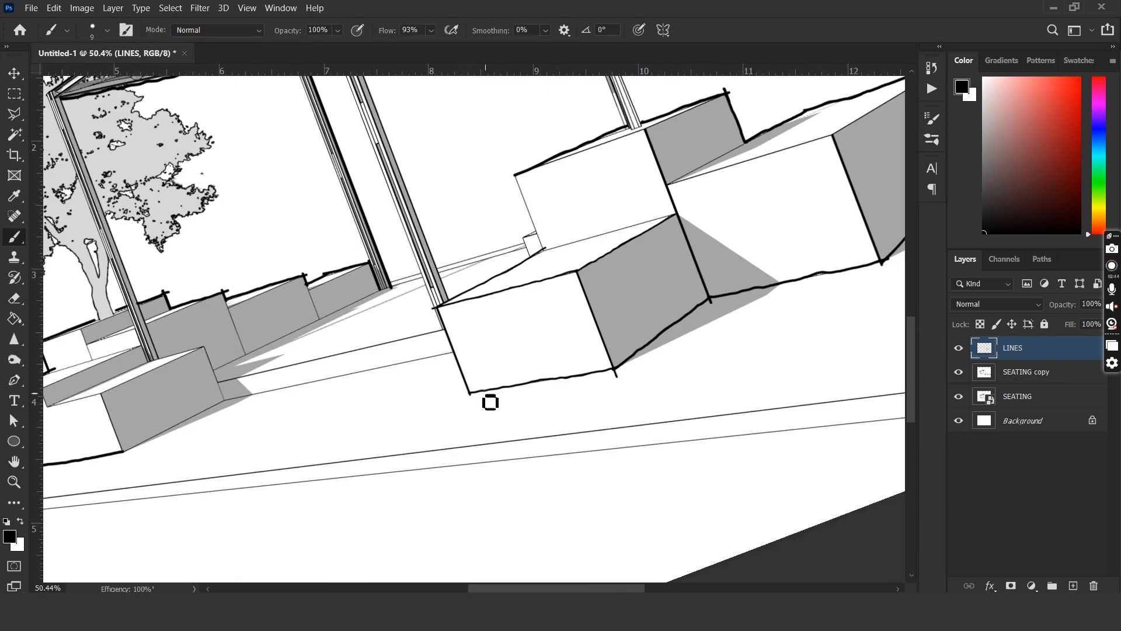
key(r)
click(215, 32)
drag(224, 345, 408, 350)
key(b)
drag(285, 340, 286, 274)
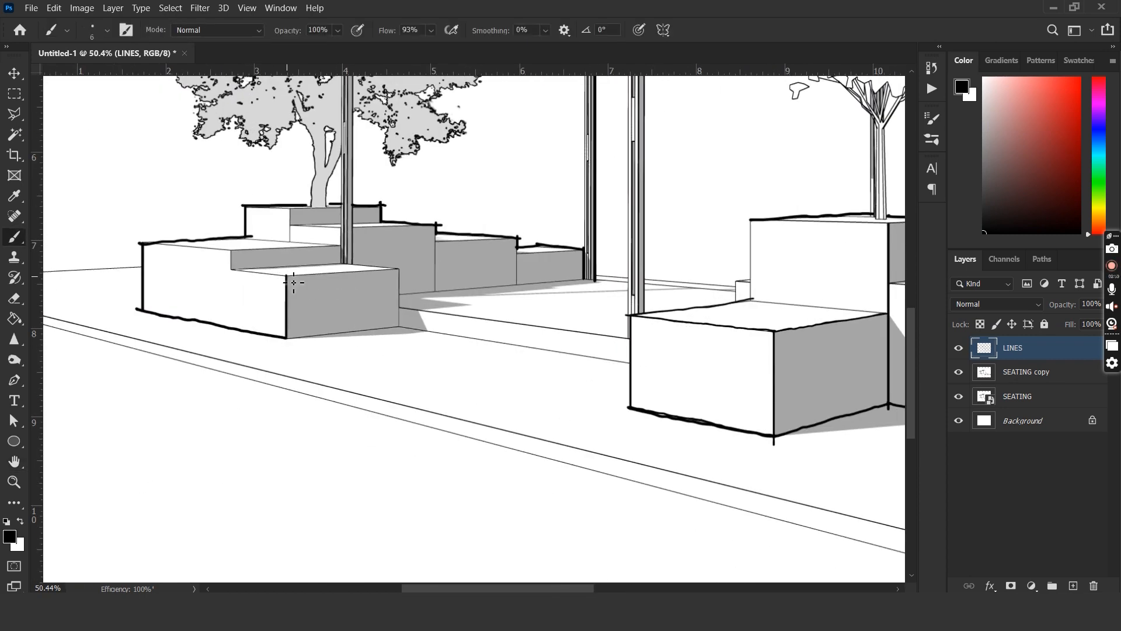
- Ink the platform step edges between the two block groups and the long kerb line across the foreground
key(r)
drag(334, 346, 344, 385)
drag(296, 392, 402, 347)
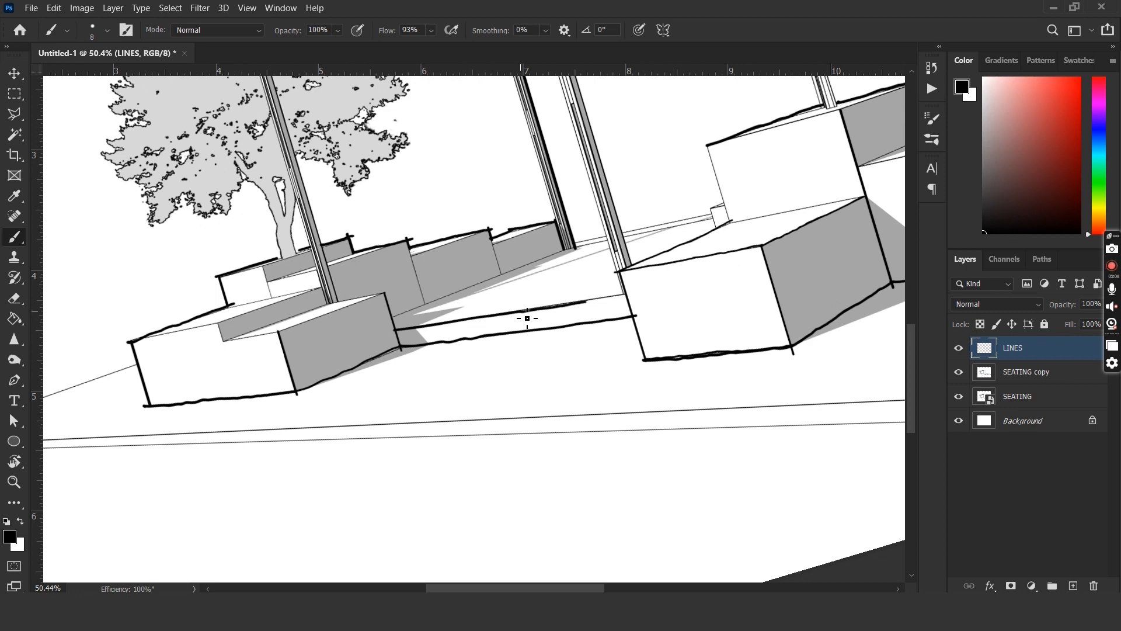
drag(581, 302, 629, 293)
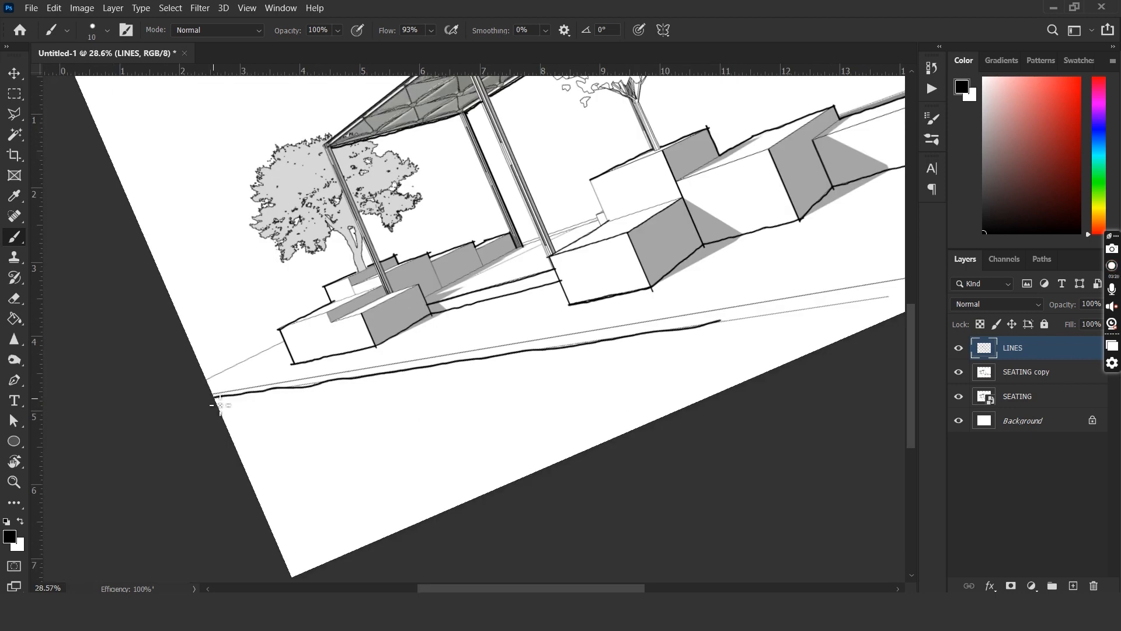
drag(734, 319, 438, 371)
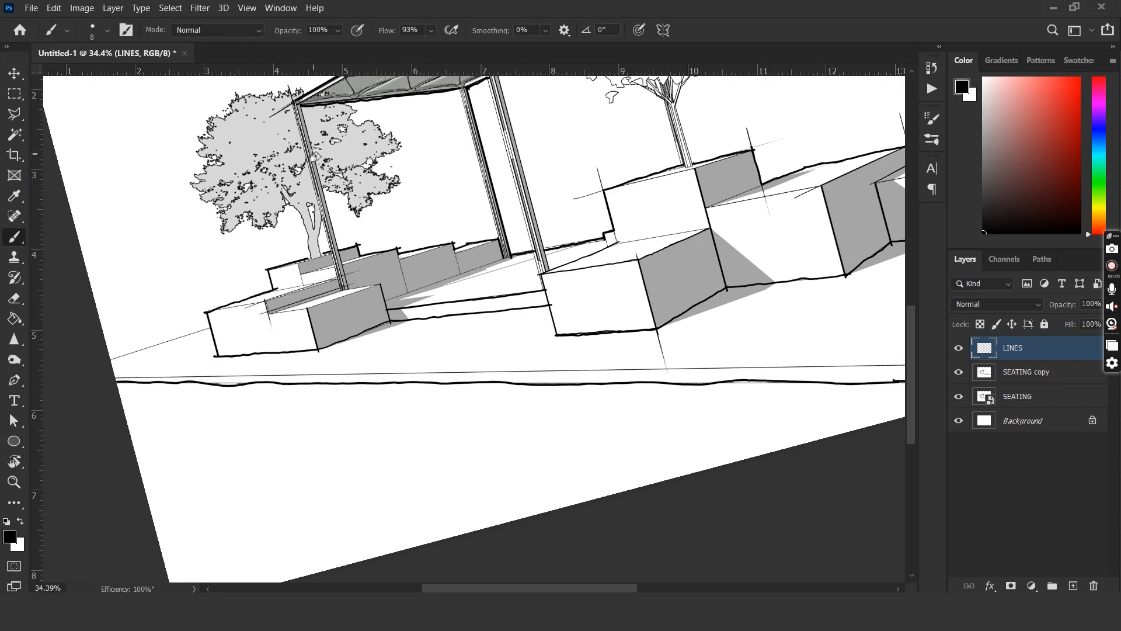
key(Escape)
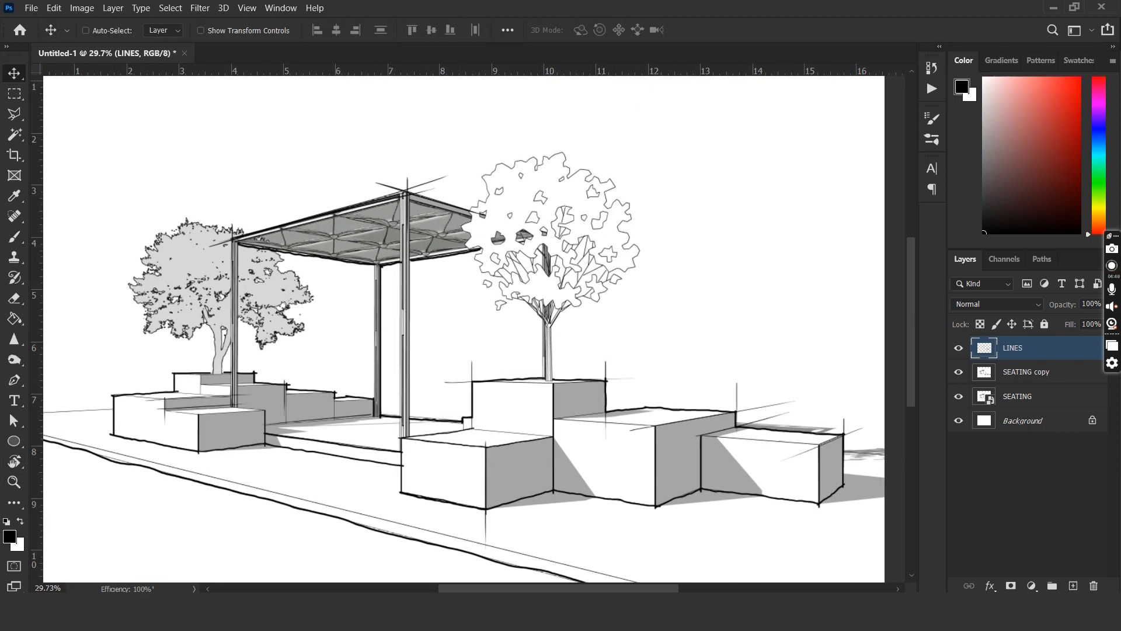
- Add a layer named LINES 2 and ink rough outlines along the trunks and lower canopies of the trees
click(1072, 585)
double_click(1019, 348)
text(LINESb)
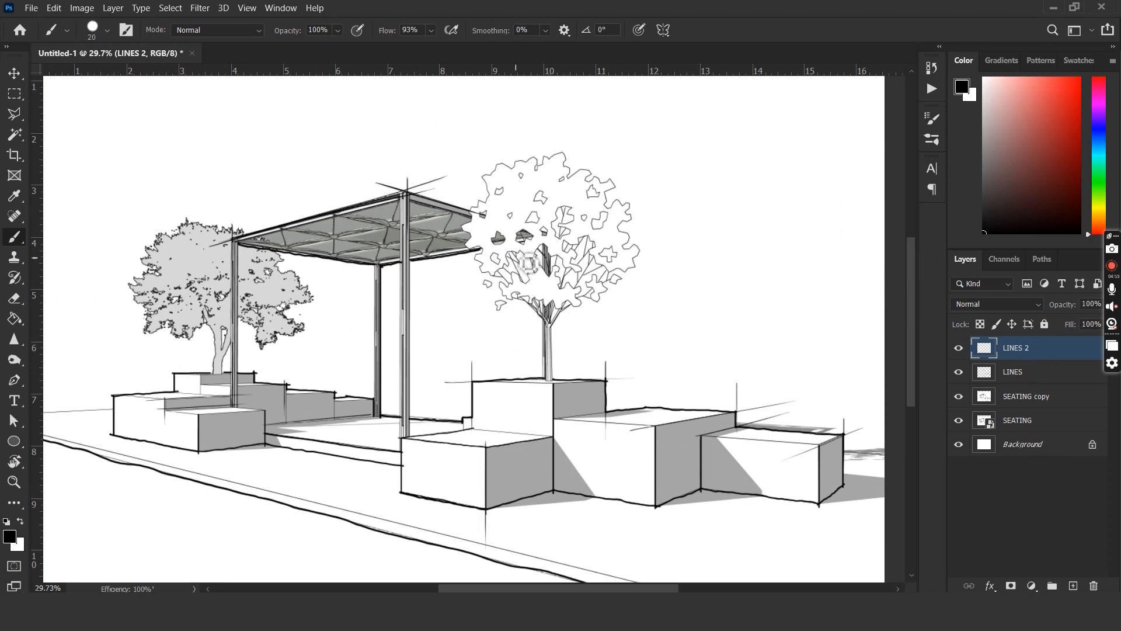
drag(607, 255, 633, 258)
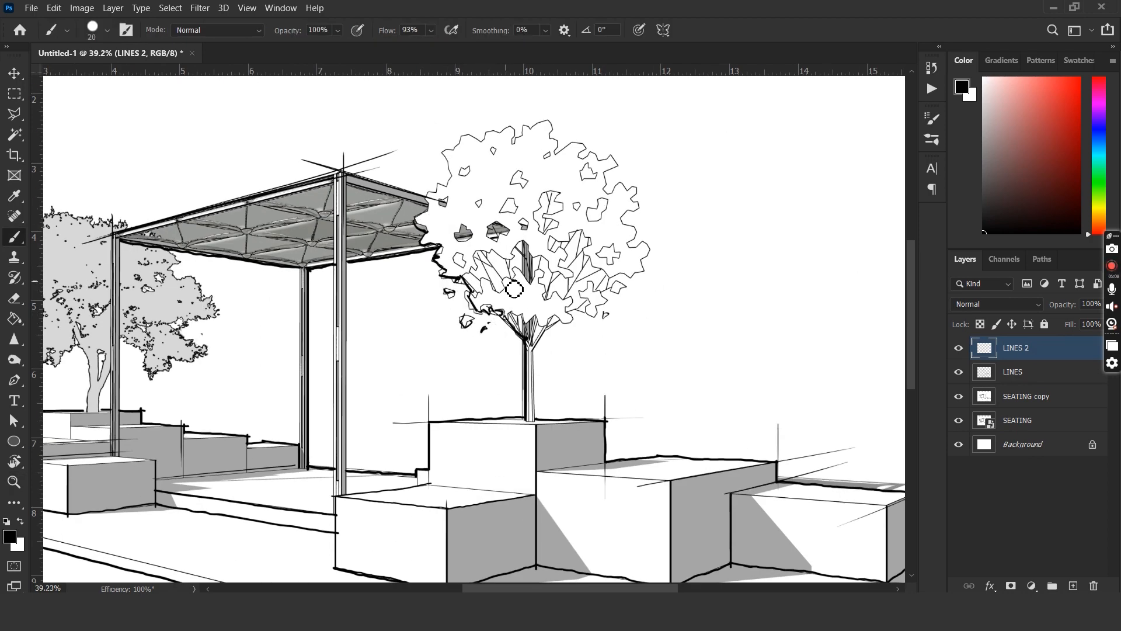
drag(583, 321, 606, 295)
drag(351, 327, 633, 327)
mouse_move(292, 350)
mouse_down()
mouse_move(327, 350)
mouse_move(290, 354)
mouse_up()
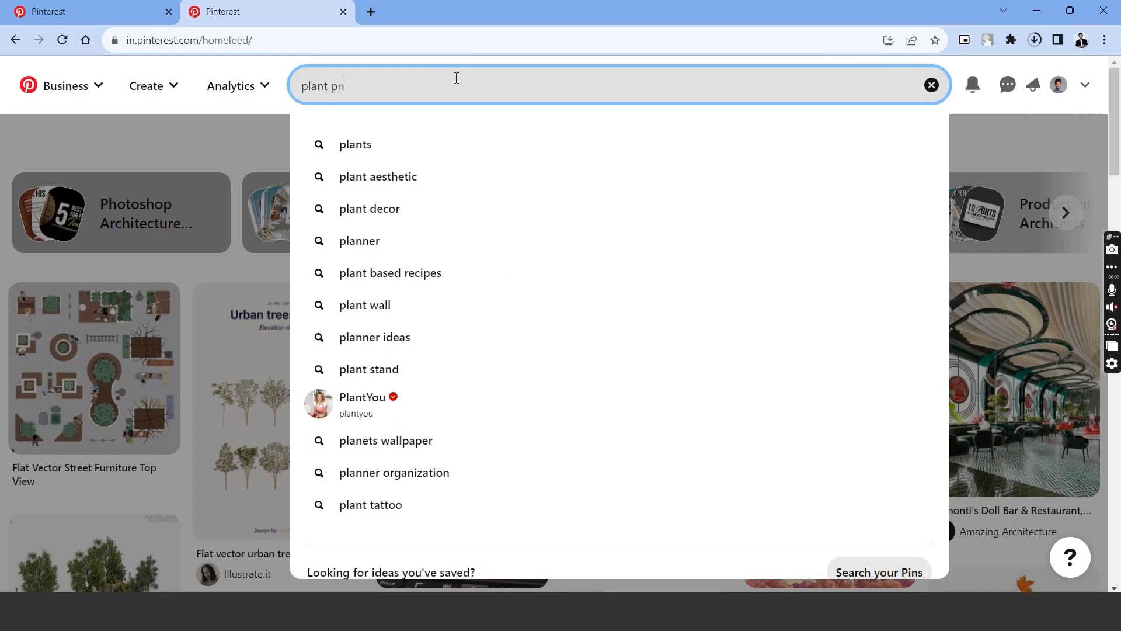
- Switch to Pinterest, search for "plant png" and open the image of the spiky green plant clump
text(g)
key(Return)
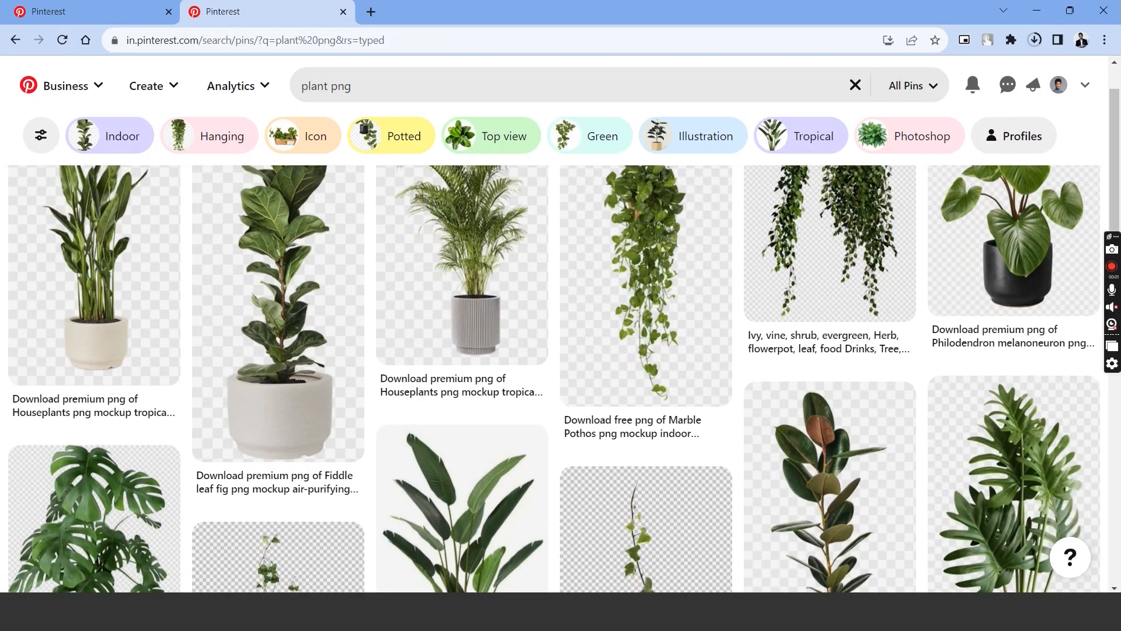
scroll(560, 350, down, 12)
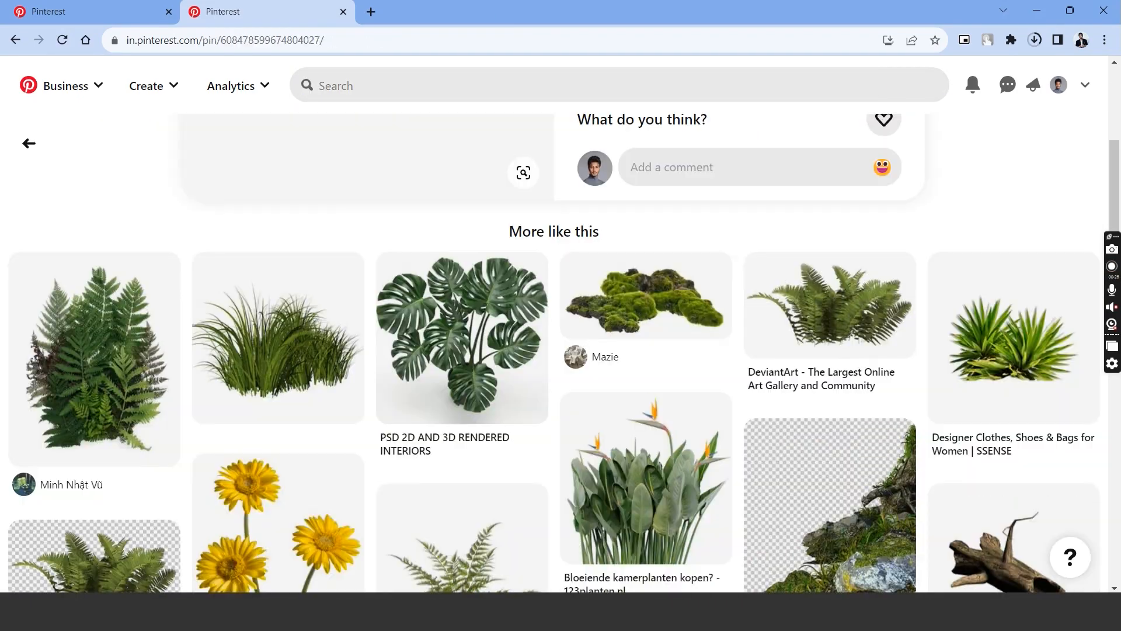
scroll(993, 292, down, 1)
click(1014, 257)
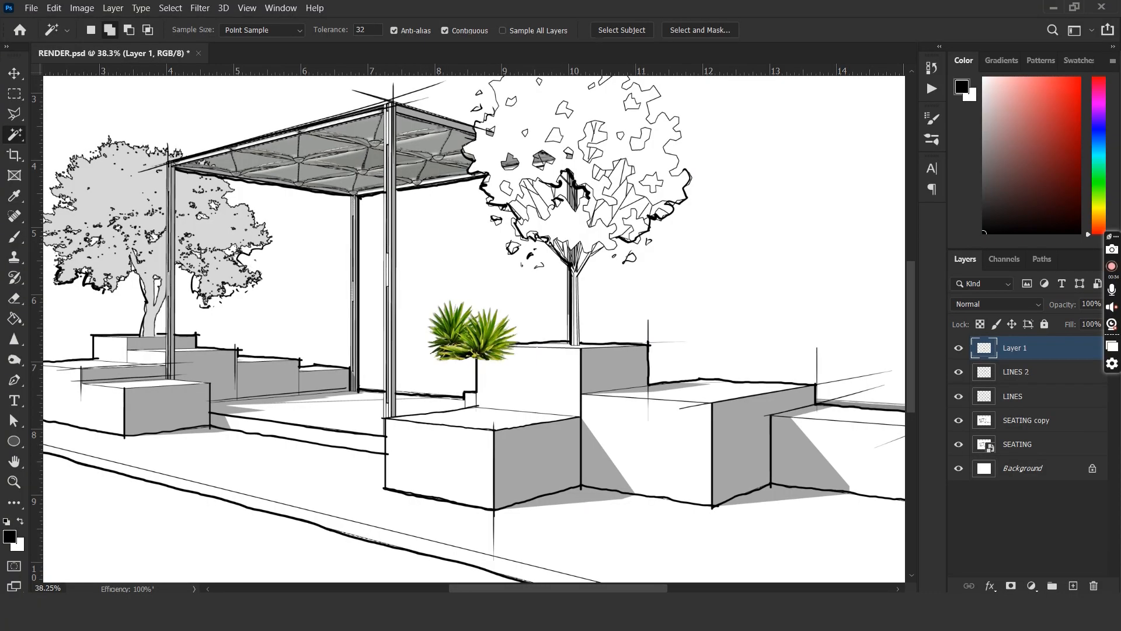
- Scale the spiky plant cutout and place it on top of the front centre seating block
drag(504, 362, 486, 317)
key(ctrl+t)
key(Return)
scroll(494, 417, down, 2)
- Duplicate the plant clump onto the far right seating block and fit the copy to its top
key(m)
mouse_move(580, 296)
mouse_down()
mouse_move(359, 441)
mouse_move(383, 463)
mouse_up()
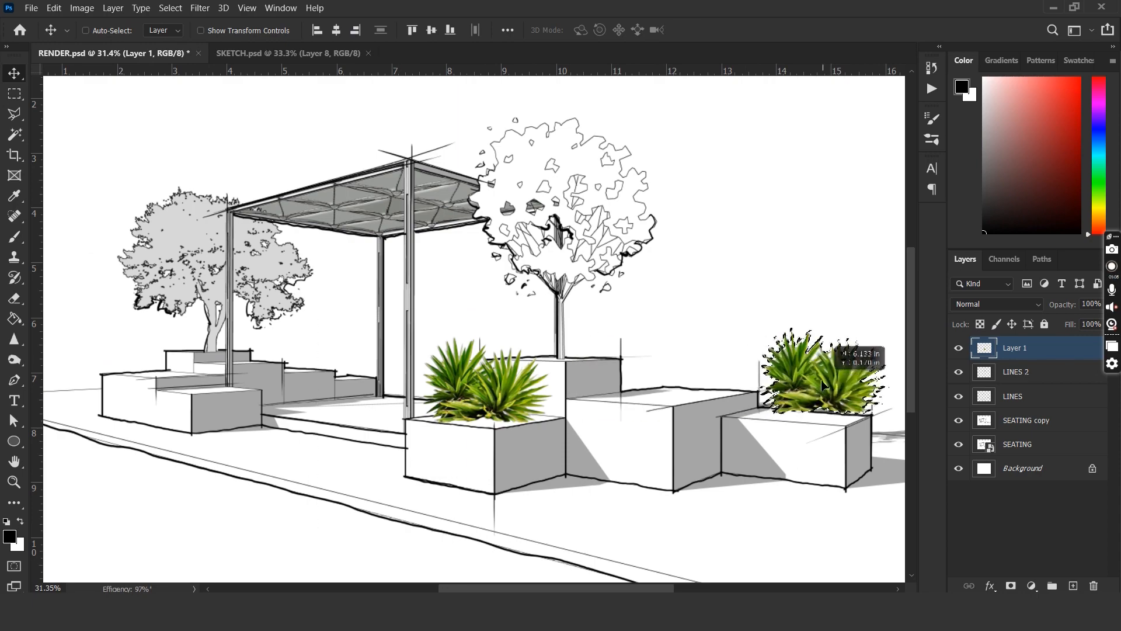
key(ctrl+t)
drag(813, 322, 813, 331)
key(Return)
- Duplicate the plant clump onto the front left seating block, mirroring and resizing the copies to fit the blocks
drag(826, 382, 269, 383)
key(ctrl+t)
right_click(796, 386)
click(838, 369)
key(Return)
scroll(838, 369, down, 2)
key(ctrl+t)
key(Return)
scroll(373, 402, up, 2)
- Copy the left plant clump onto the rear block beside the pavilion post, shrink it and clear the selection
key(m)
drag(200, 310, 325, 436)
scroll(257, 398, up, 4)
mouse_move(278, 384)
mouse_down()
mouse_move(506, 339)
mouse_move(538, 361)
mouse_up()
key(ctrl+t)
drag(575, 285, 522, 318)
key(Return)
drag(514, 352, 547, 358)
key(ctrl+d)
scroll(548, 358, down, 5)
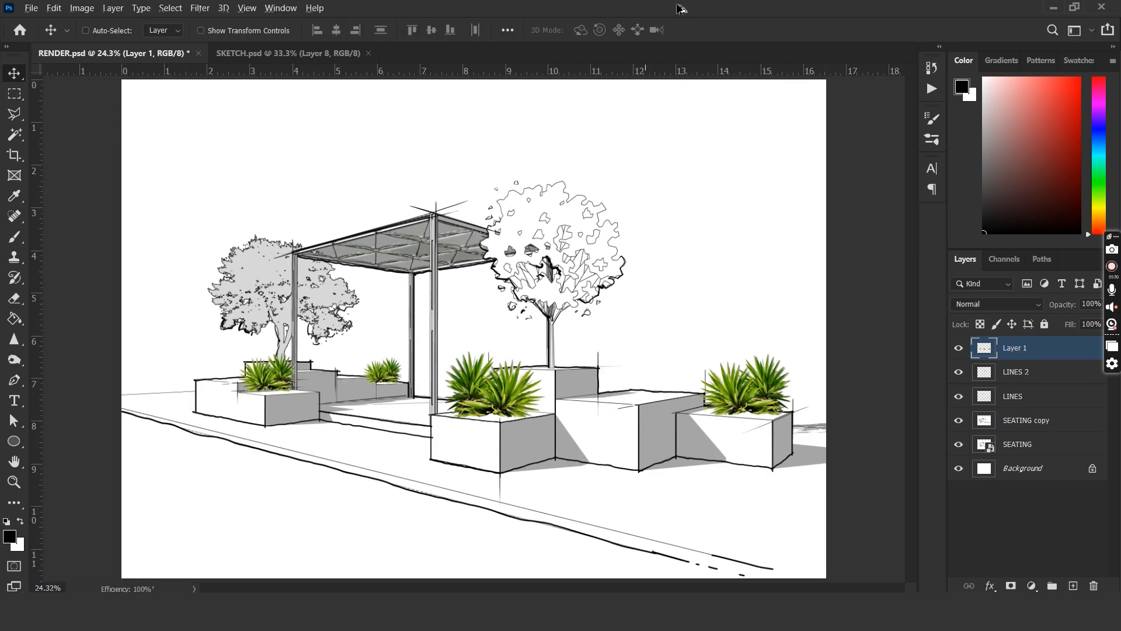
- Load the plant shapes of Layer 1 as a selection, hide that layer and add an empty layer above it
scroll(432, 327, up, 1)
ctrl+click(984, 349)
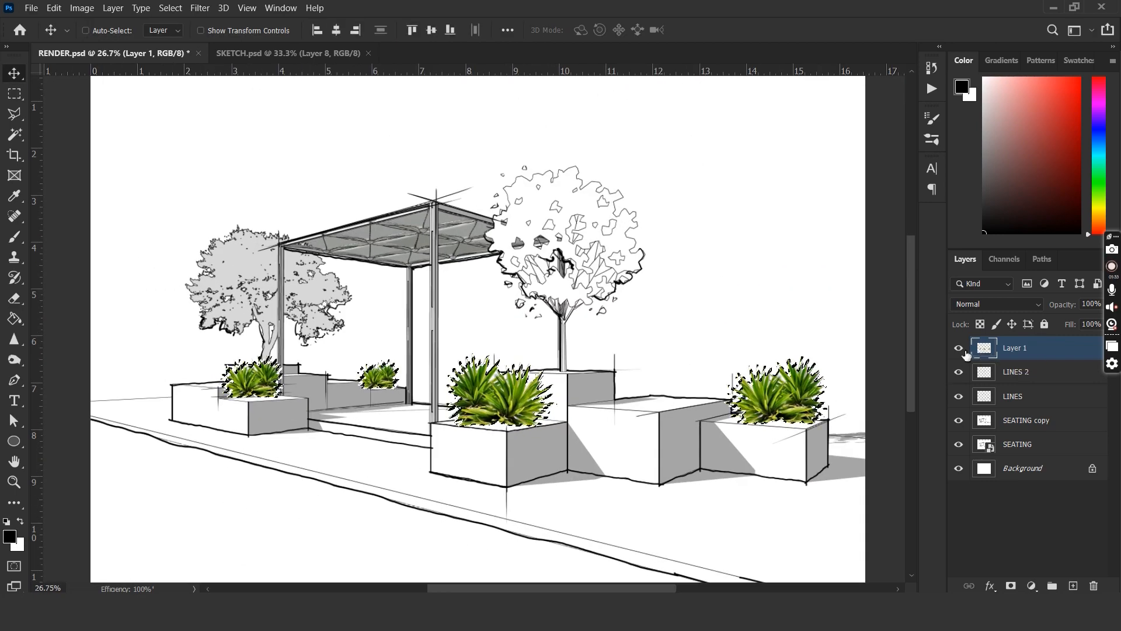
click(958, 348)
click(1073, 586)
- Paint the selected plant shapes medium green with a 125 px brush that uses pen pressure for opacity
key(b)
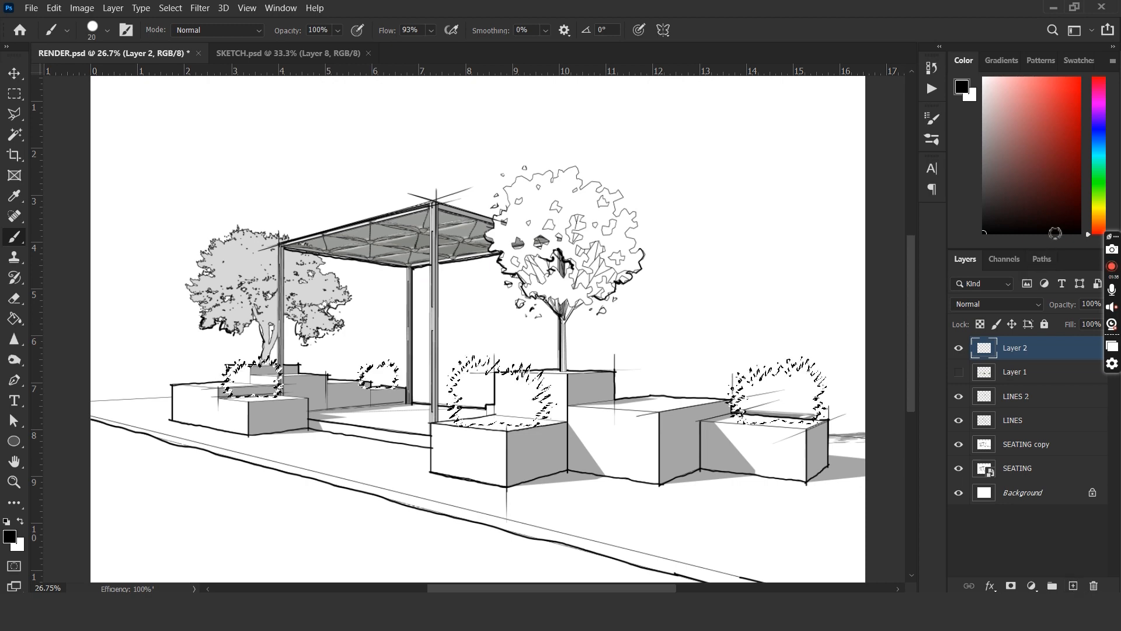
click(1098, 196)
click(1039, 138)
click(358, 31)
key(bracketright)
key(bracketright)
key(bracketright)
key(bracketright)
key(bracketright)
key(bracketright)
key(bracketright)
key(bracketright)
key(bracketright)
key(bracketright)
key(bracketright)
key(bracketright)
drag(234, 379, 275, 382)
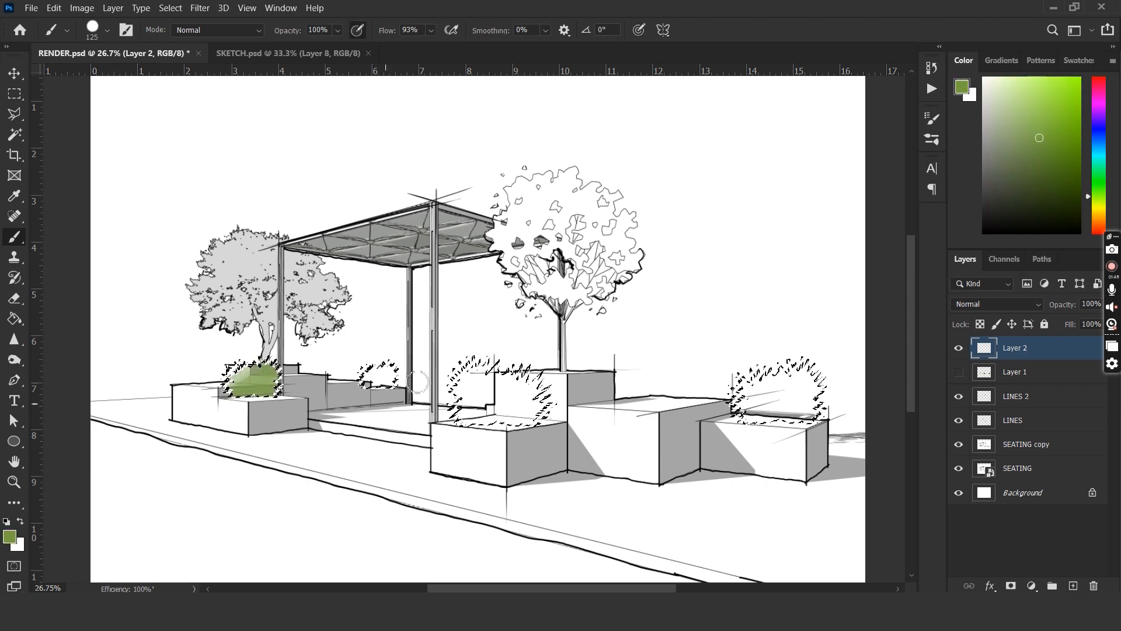
drag(462, 397, 543, 385)
drag(801, 327, 812, 411)
- Shade the lower parts of the plant silhouettes with progressively darker greens
click(1022, 168)
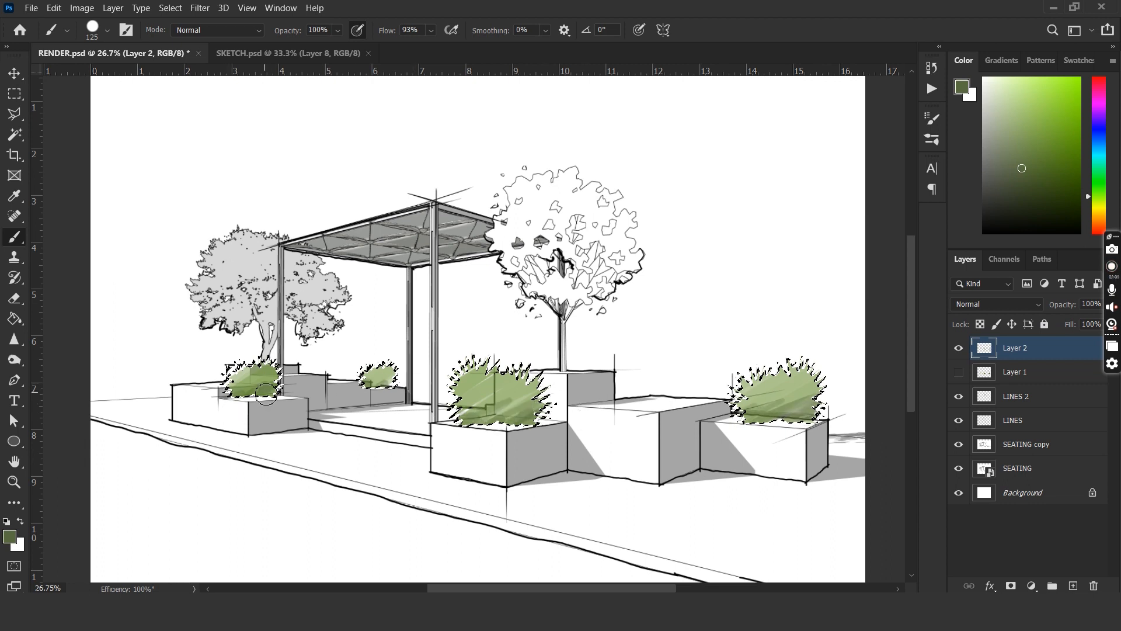
click(1010, 198)
mouse_move(526, 407)
mouse_down()
mouse_move(507, 409)
mouse_move(546, 403)
mouse_up()
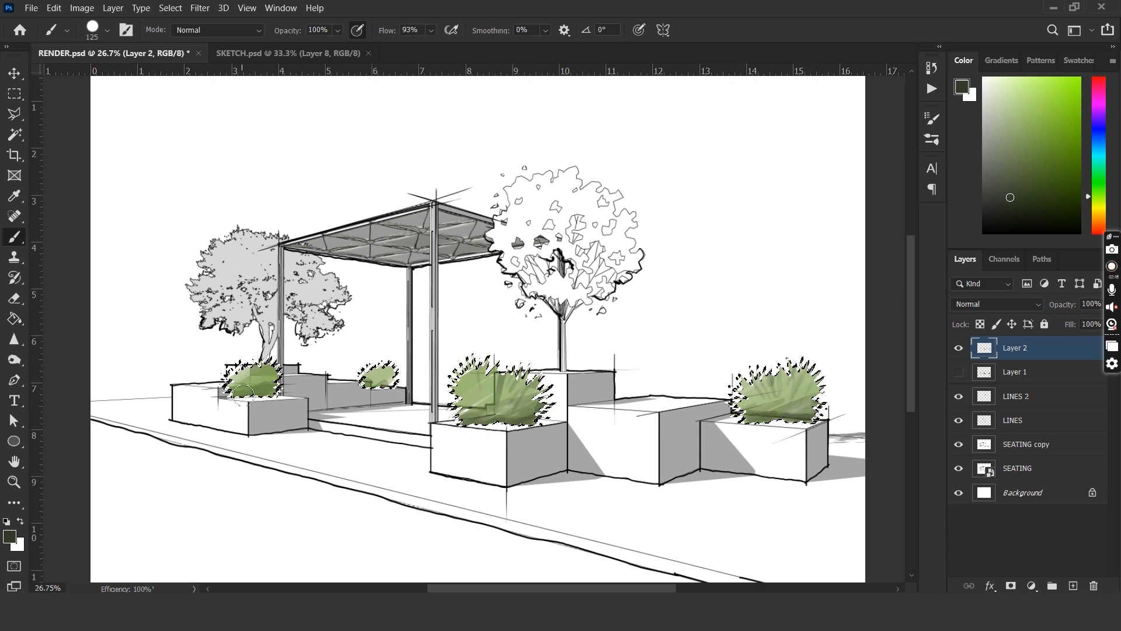
click(1053, 210)
drag(474, 419, 460, 417)
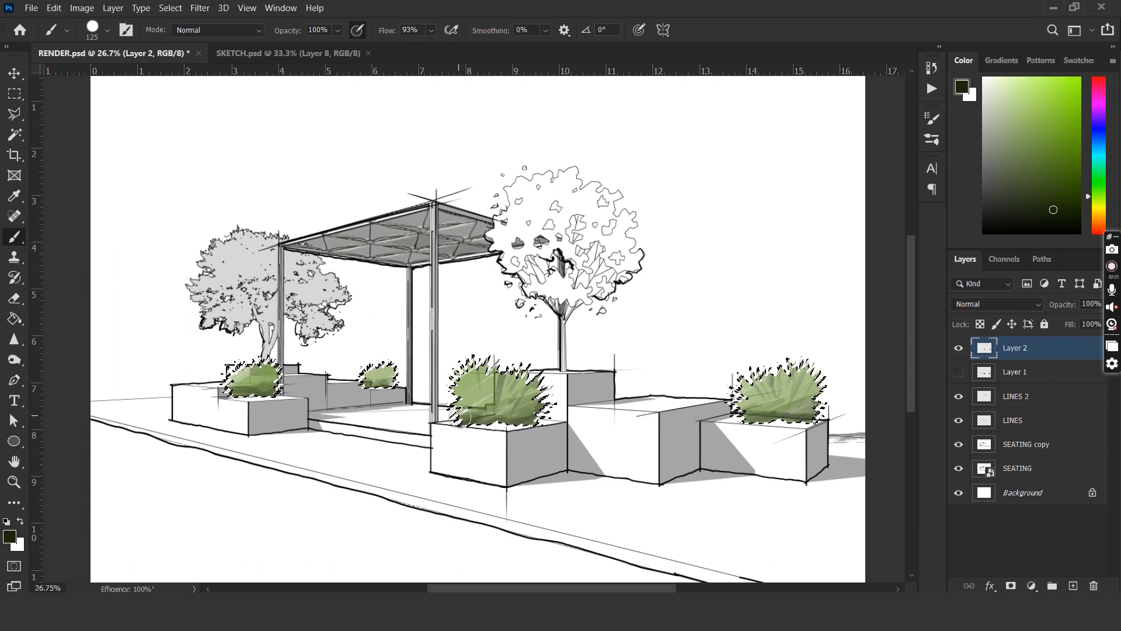
drag(269, 378, 244, 389)
- Add pale green highlights to the plants using a smaller brush
drag(1001, 97, 990, 91)
key(bracketleft)
key(bracketleft)
key(bracketleft)
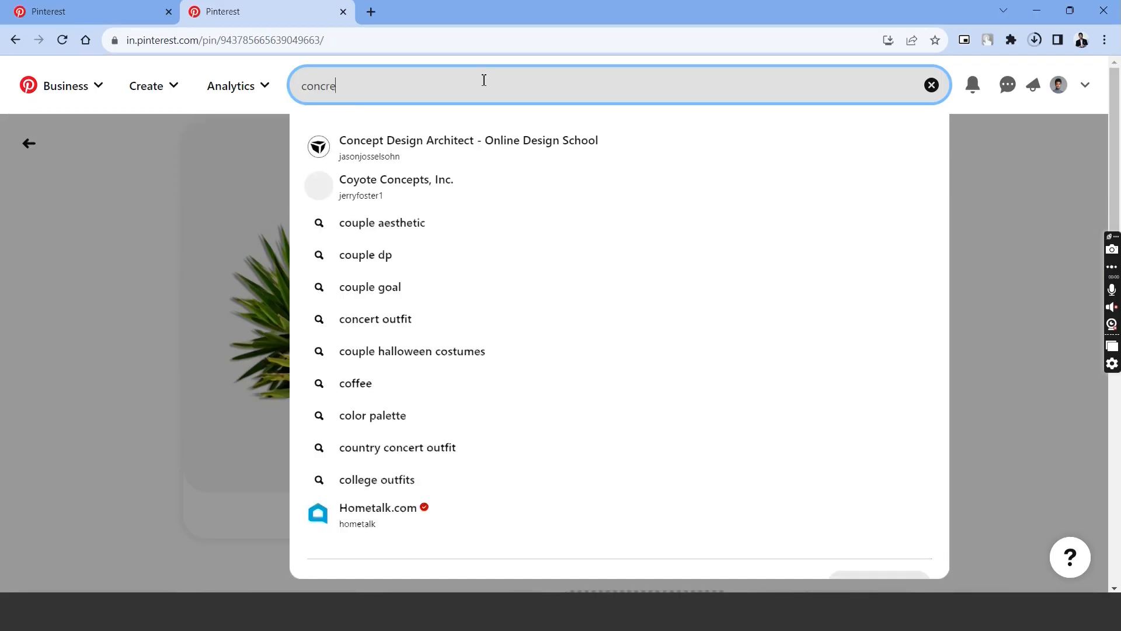
- Switch to Pinterest, search for "concrete texture" and copy a plain grey concrete image
text(texture)
key(Return)
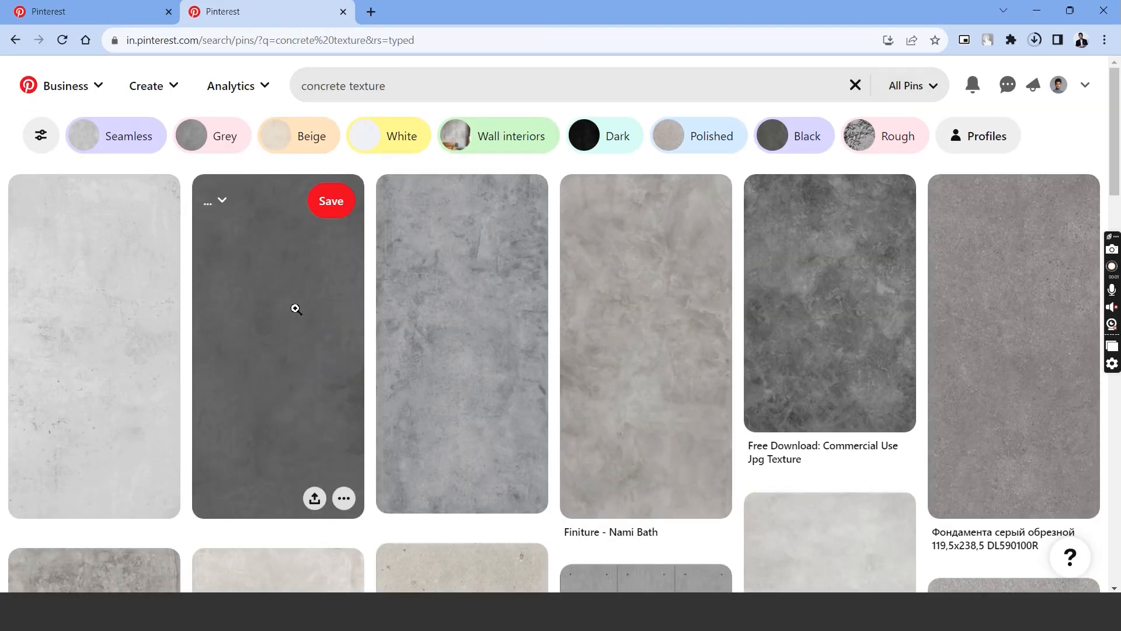
click(295, 308)
right_click(390, 305)
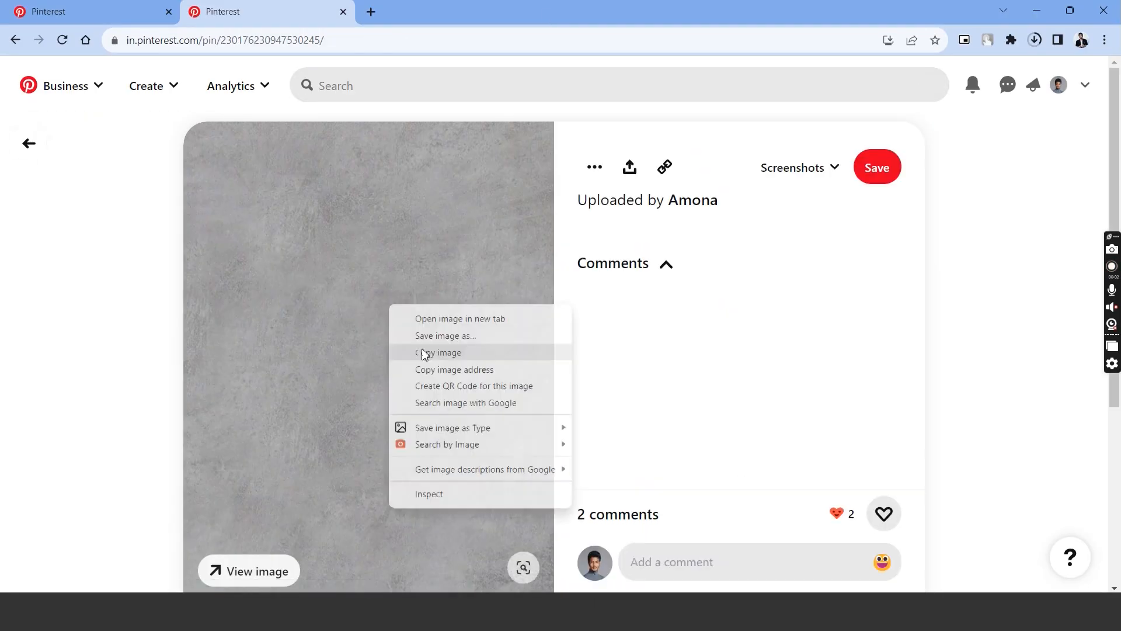
click(430, 352)
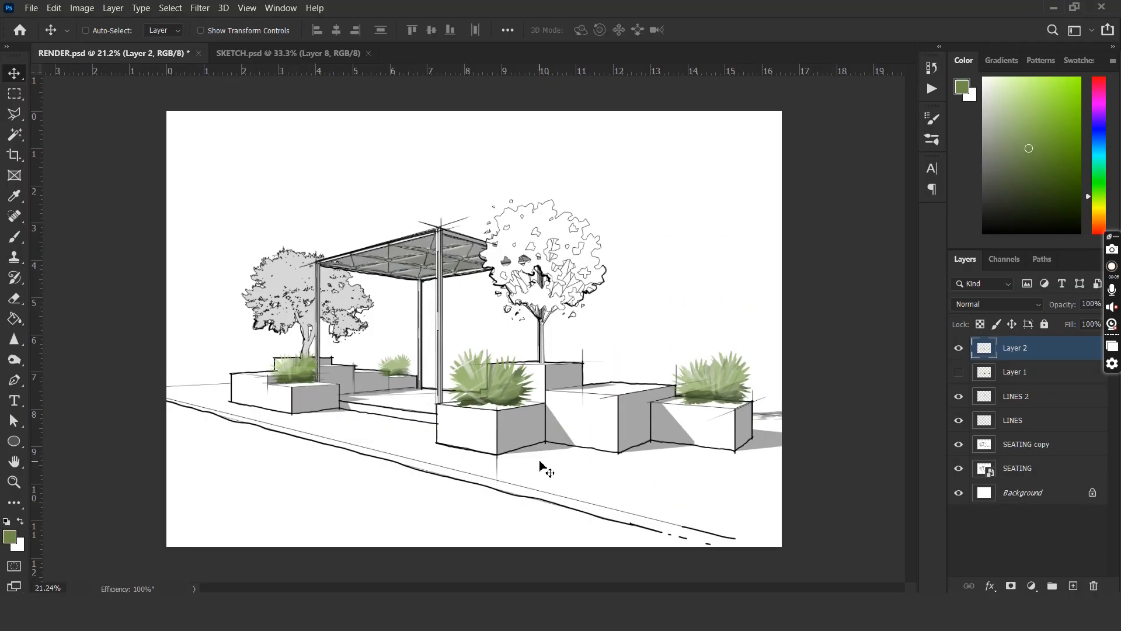
- Switch to Photoshop, paste the concrete texture below the LINES layer, rotate it 90° and enlarge it over the foreground
key(ctrl+v)
key(ctrl+t)
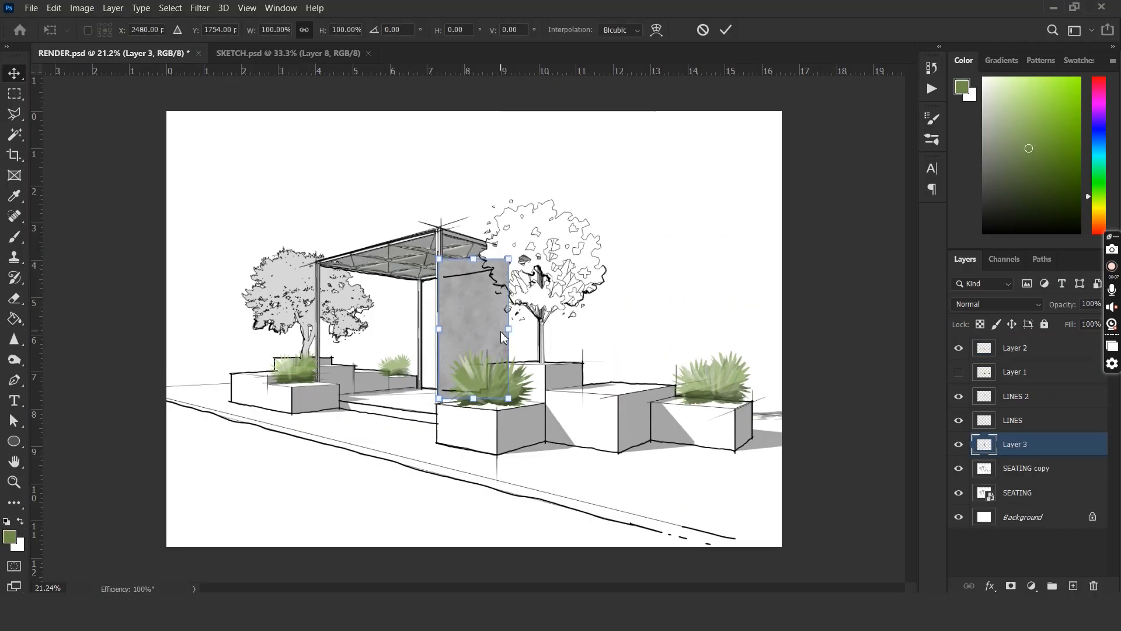
drag(526, 412, 610, 467)
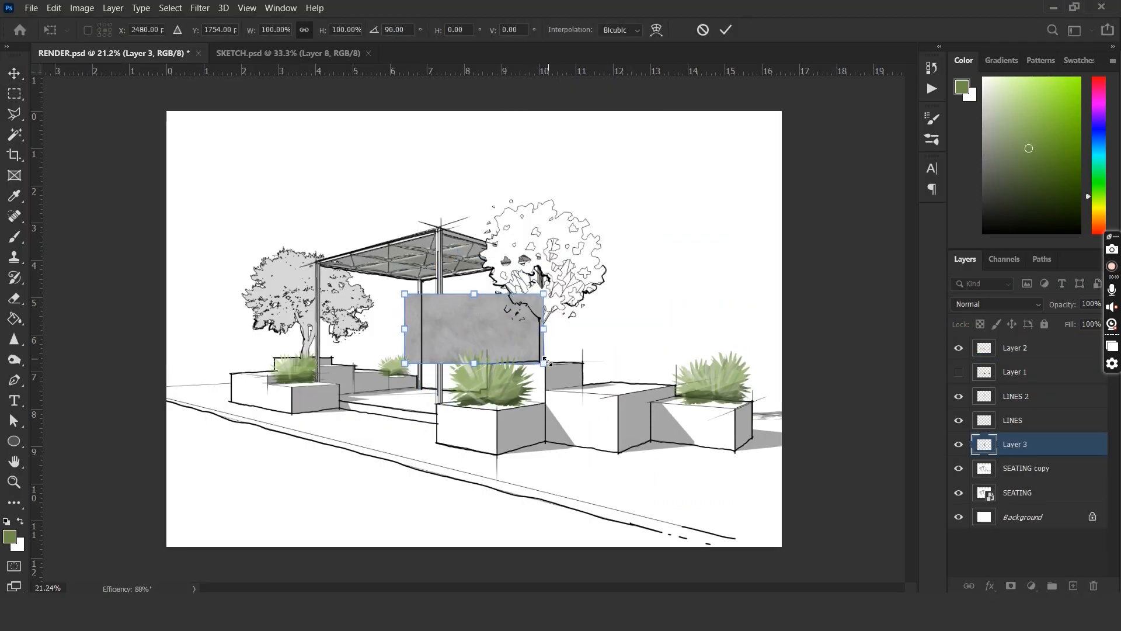
drag(543, 363, 818, 501)
drag(645, 387, 443, 402)
- Distort the concrete texture's corners to follow the ground perspective and set the layer's blend mode to Multiply
right_click(533, 353)
click(573, 152)
drag(618, 309, 831, 405)
drag(618, 516, 755, 556)
drag(204, 308, 310, 341)
drag(203, 516, 133, 392)
drag(310, 342, 375, 370)
drag(133, 393, 123, 390)
drag(831, 405, 967, 446)
key(Return)
click(997, 304)
click(978, 373)
- Lasso around the seating blocks and platform and delete the concrete texture covering them, leaving it only on the ground
click(230, 345)
click(217, 368)
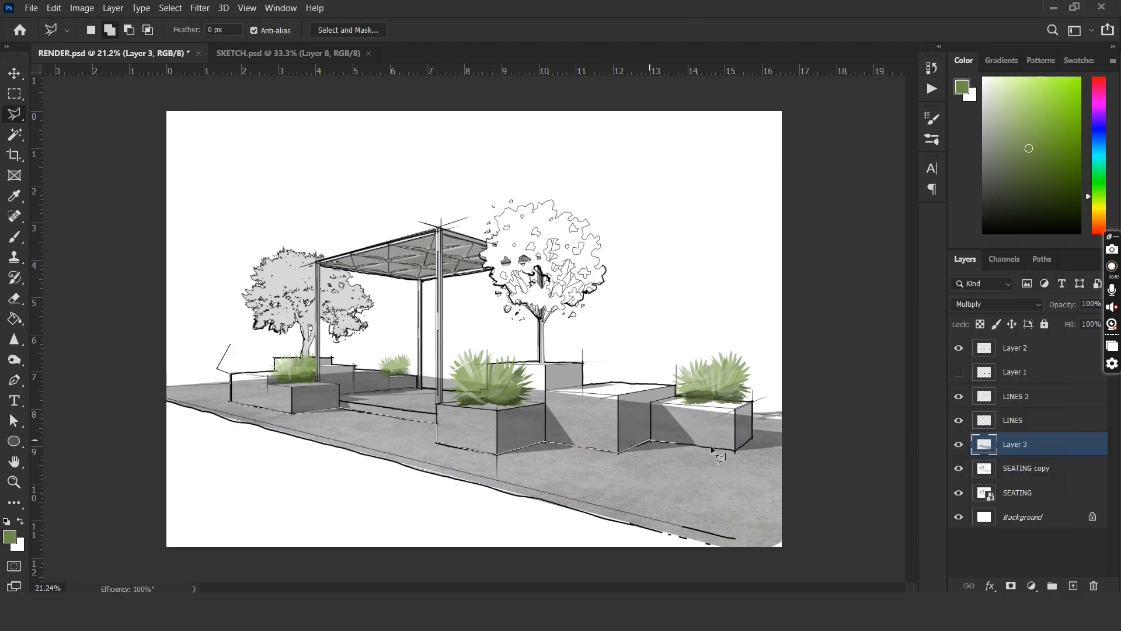
click(558, 226)
click(333, 229)
click(230, 345)
key(Delete)
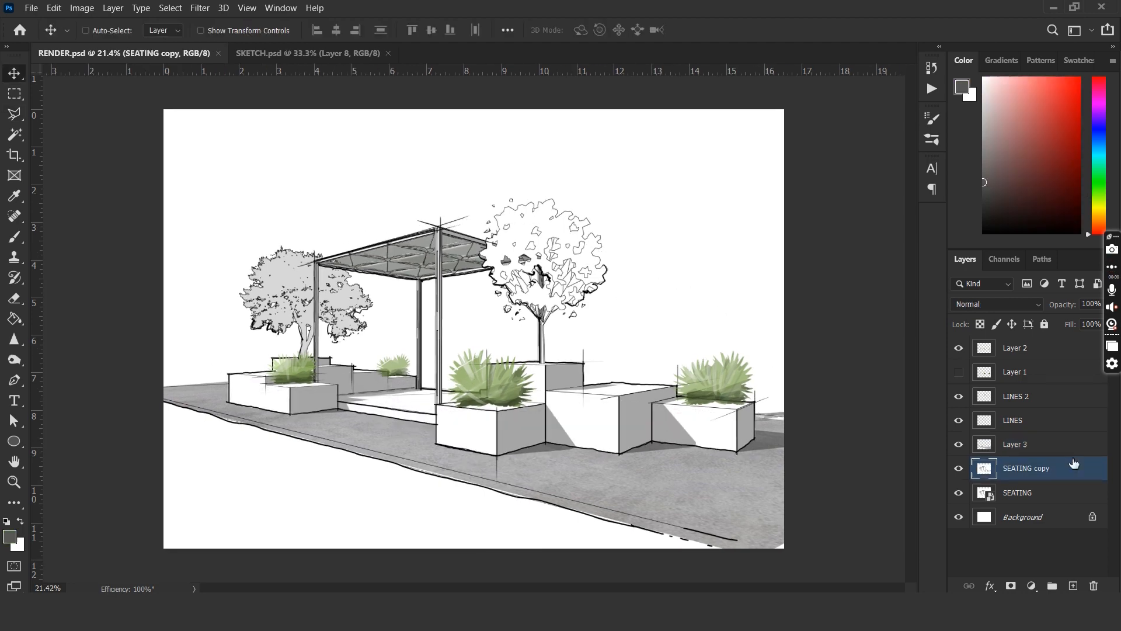
- Add a new layer above Layer 2 and name it ORANGE
click(1058, 348)
click(1073, 586)
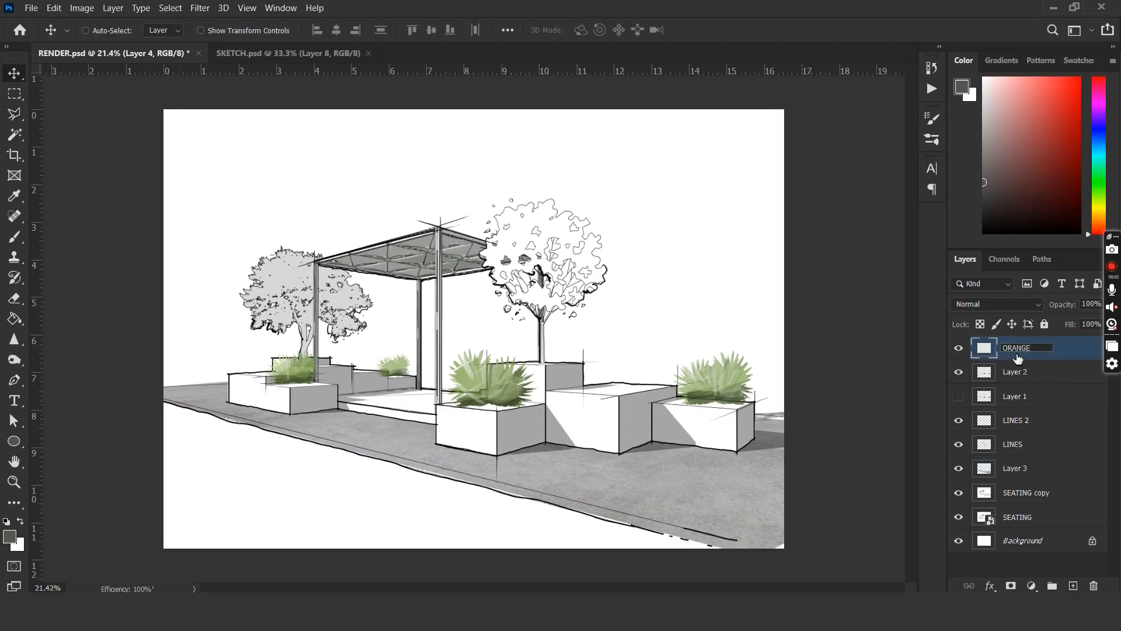
key(Return)
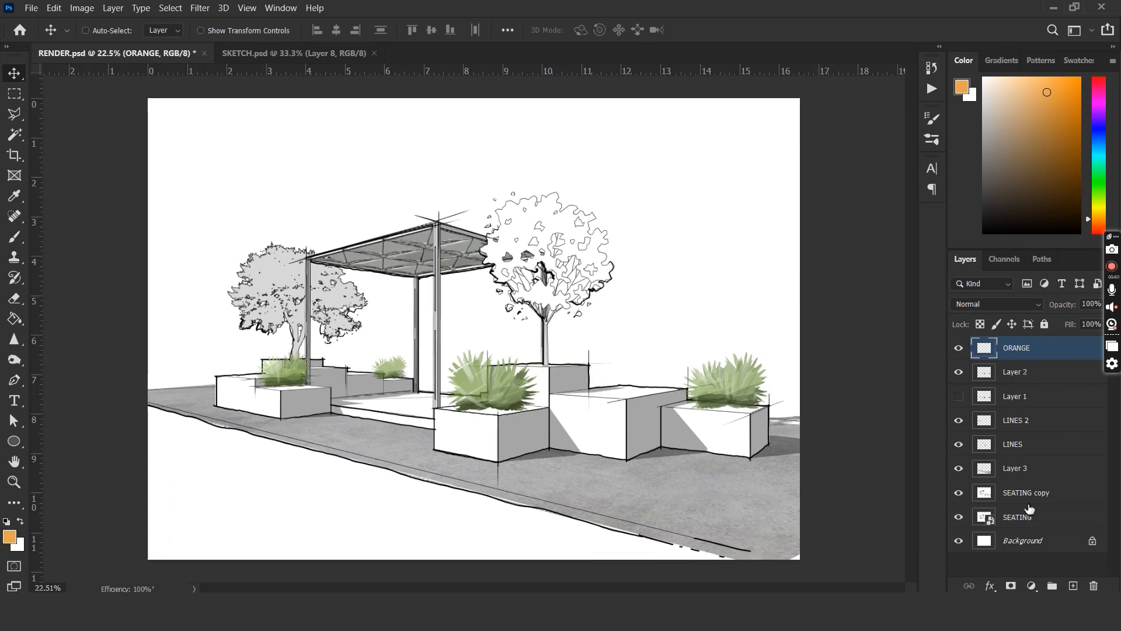
- Magic-wand the front-facing sides of the seating blocks on the SEATING copy layer as one combined selection
click(1027, 497)
key(w)
scroll(575, 446, up, 1)
click(590, 432)
click(558, 437)
scroll(568, 445, up, 2)
click(534, 434)
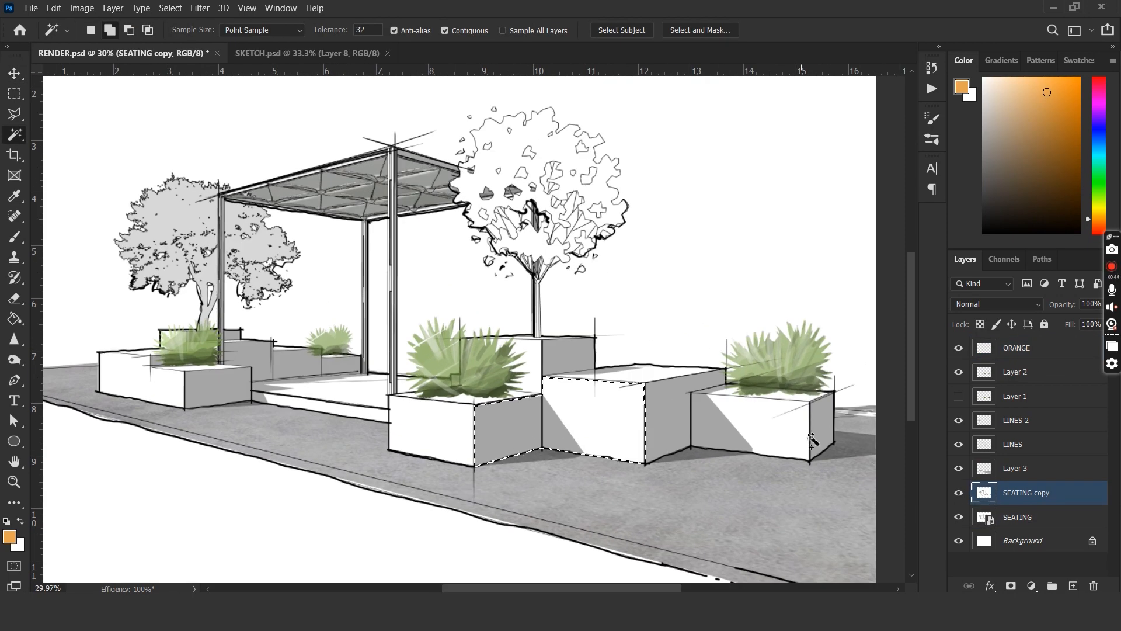
click(764, 430)
scroll(257, 408, up, 1)
click(254, 411)
click(374, 360)
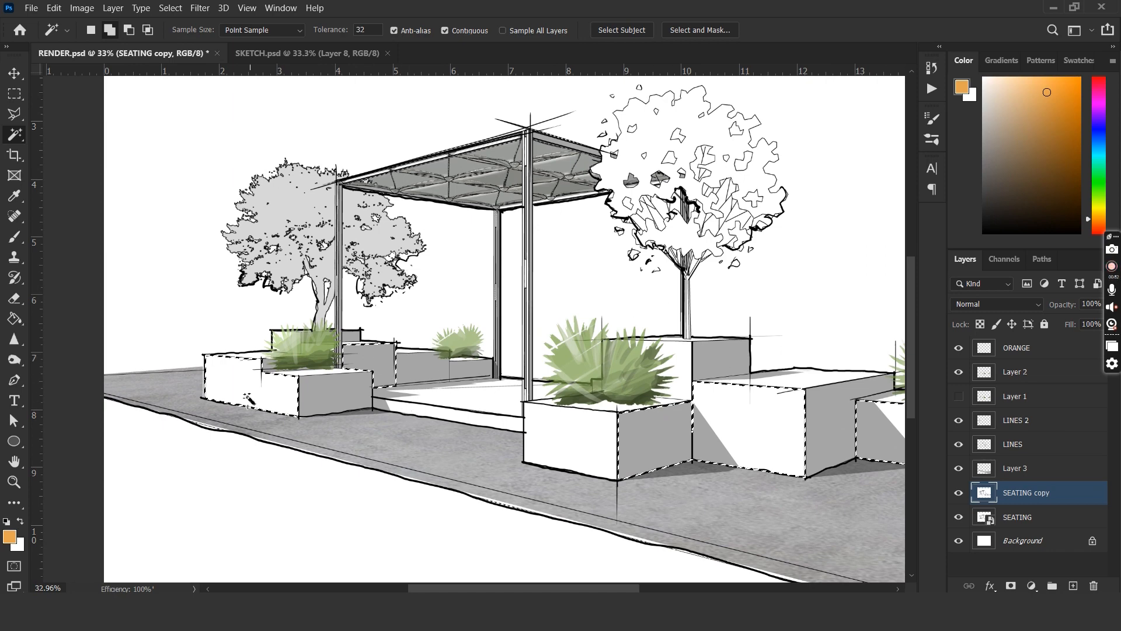
scroll(316, 398, down, 1)
- Paint the selected block faces light orange on the ORANGE layer with a 125 px brush
click(1016, 347)
key(b)
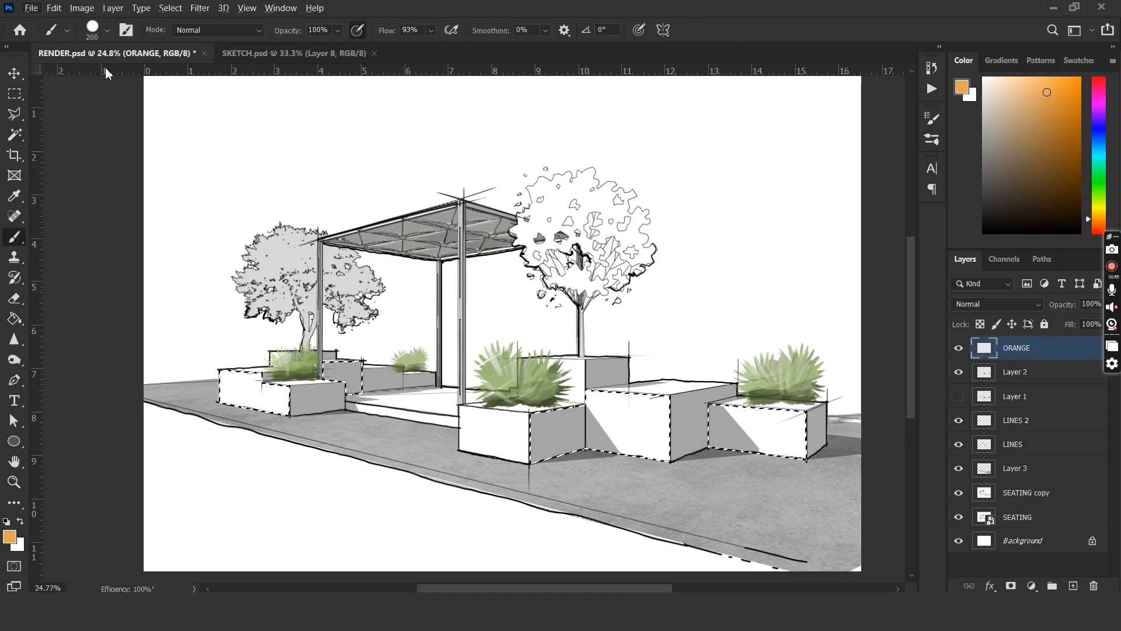
scroll(336, 517, up, 1)
key(bracketleft)
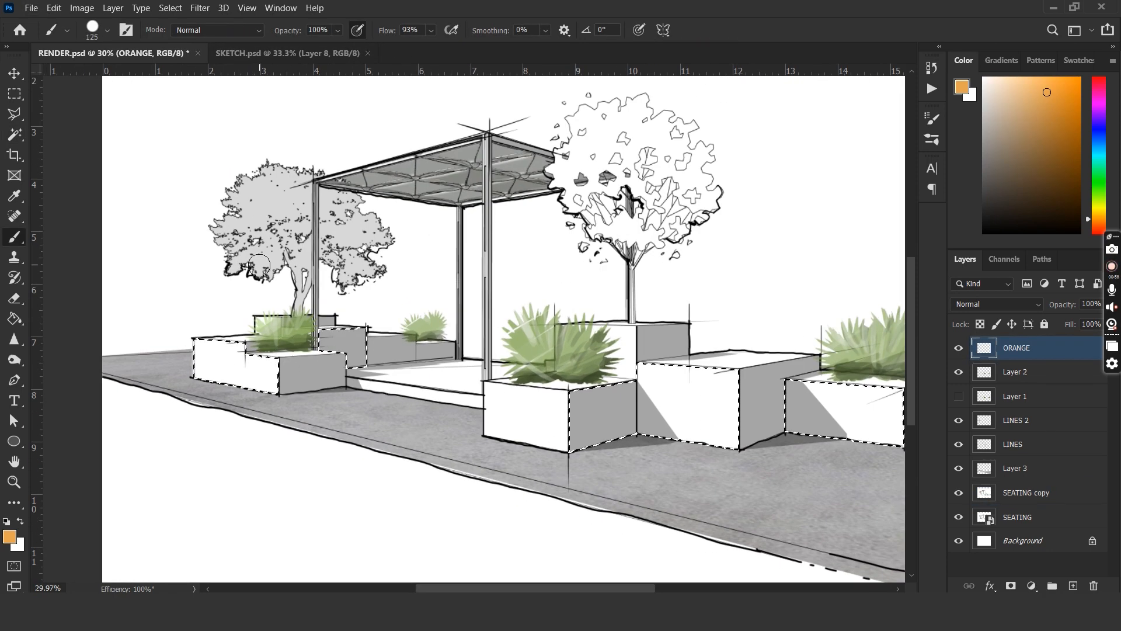
mouse_move(226, 360)
mouse_down()
mouse_move(340, 340)
mouse_move(185, 357)
mouse_up()
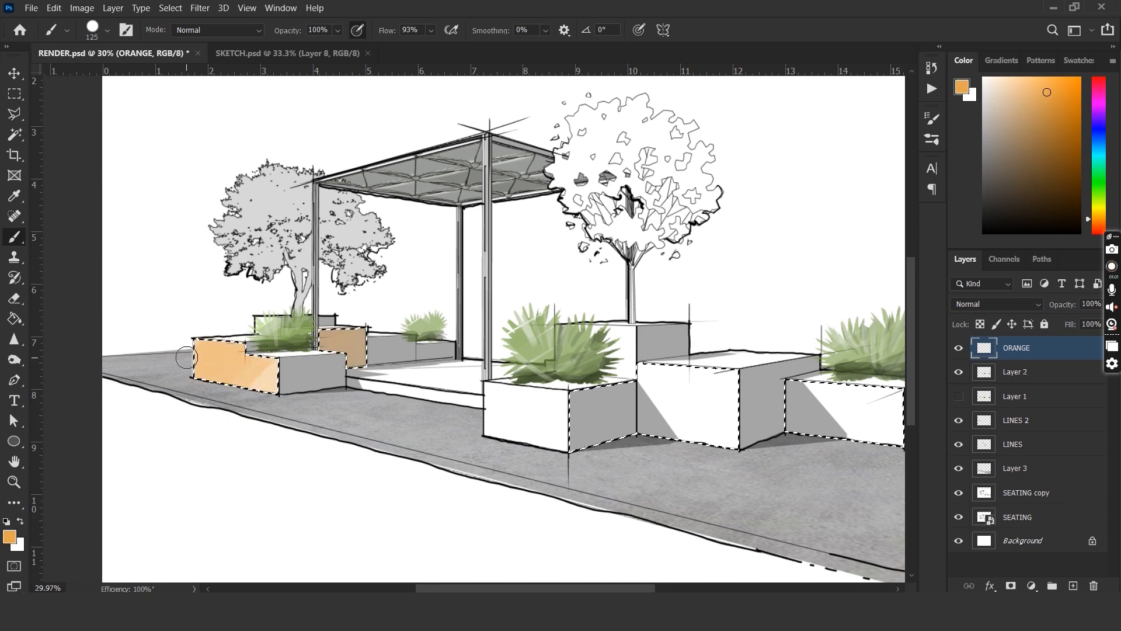
mouse_move(653, 331)
mouse_down()
mouse_move(700, 408)
mouse_move(731, 385)
mouse_up()
key(space)
drag(659, 420, 510, 378)
drag(636, 325, 664, 382)
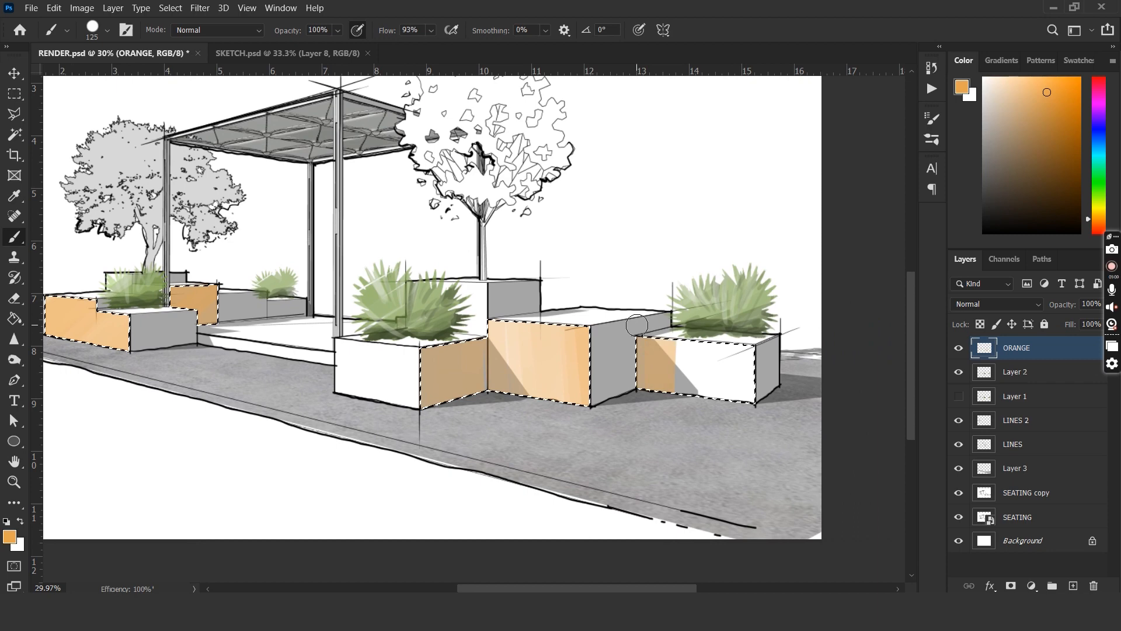
drag(680, 344, 750, 397)
- Shade the foreground block faces with streaks of two darker oranges
click(1053, 125)
drag(642, 342, 733, 394)
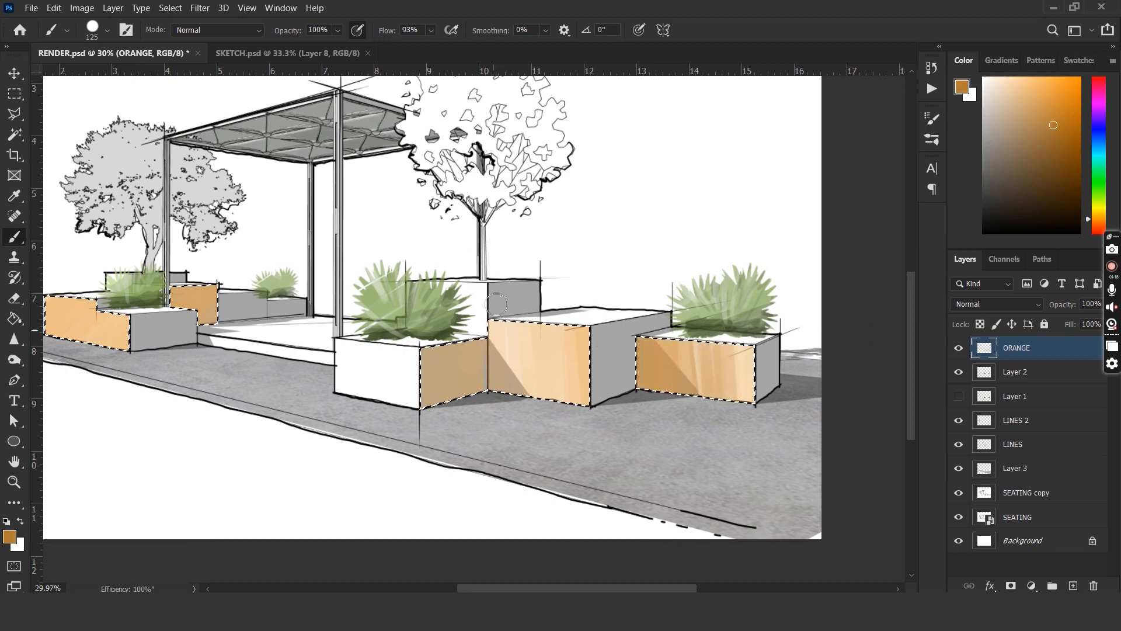
drag(498, 322, 543, 397)
mouse_move(564, 324)
mouse_down()
mouse_move(564, 402)
mouse_move(537, 396)
mouse_up()
click(1047, 106)
drag(514, 323, 519, 394)
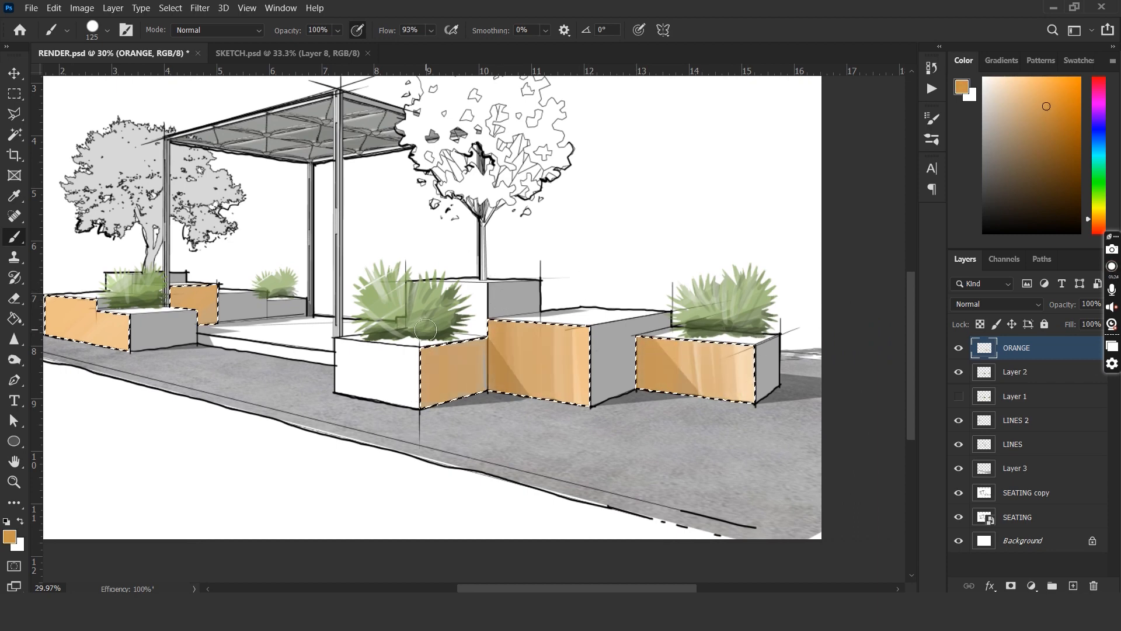
- Deepen the selected block faces with saturated orange strokes, using a 90 px brush
drag(325, 381, 573, 398)
mouse_move(323, 350)
mouse_down()
mouse_move(286, 300)
mouse_move(362, 355)
mouse_up()
click(1061, 94)
key(bracketleft)
key(bracketleft)
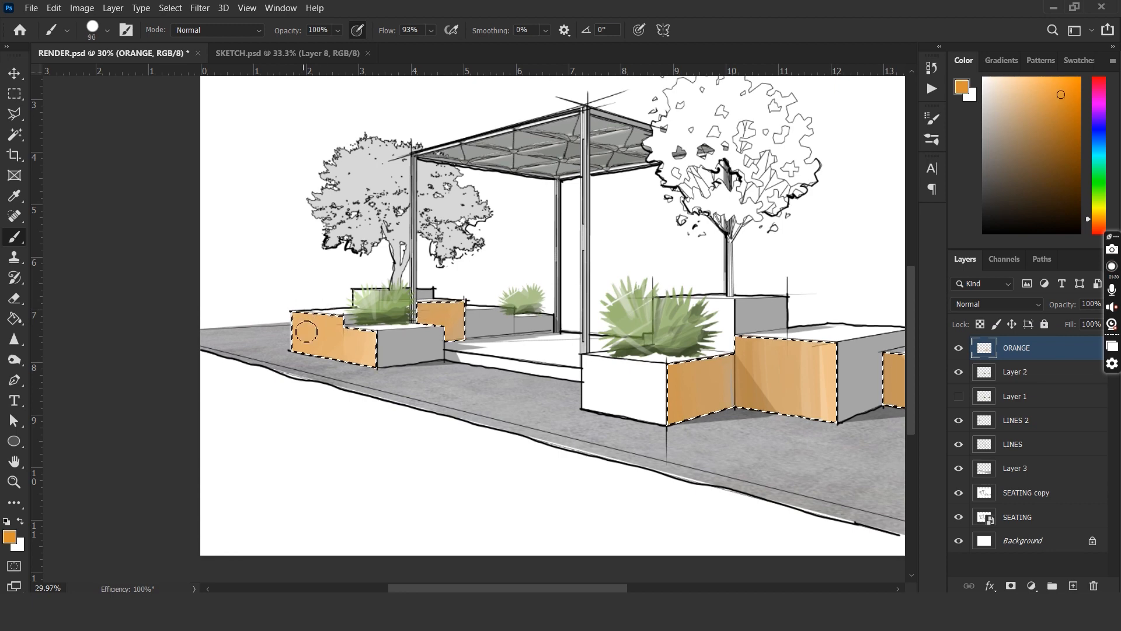
drag(810, 346, 810, 412)
drag(758, 331, 454, 301)
drag(612, 332, 623, 362)
drag(657, 336, 674, 382)
drag(440, 315, 534, 326)
- Turn off pressure-controlled opacity and shade the orange faces' lower edges and inner corner dark brown with a 60 px brush
click(357, 30)
click(1049, 158)
key(bracketleft)
key(bracketleft)
key(bracketleft)
drag(697, 392, 581, 380)
mouse_move(431, 327)
mouse_down()
mouse_move(431, 377)
mouse_move(486, 386)
mouse_up()
key(r)
drag(379, 413, 434, 392)
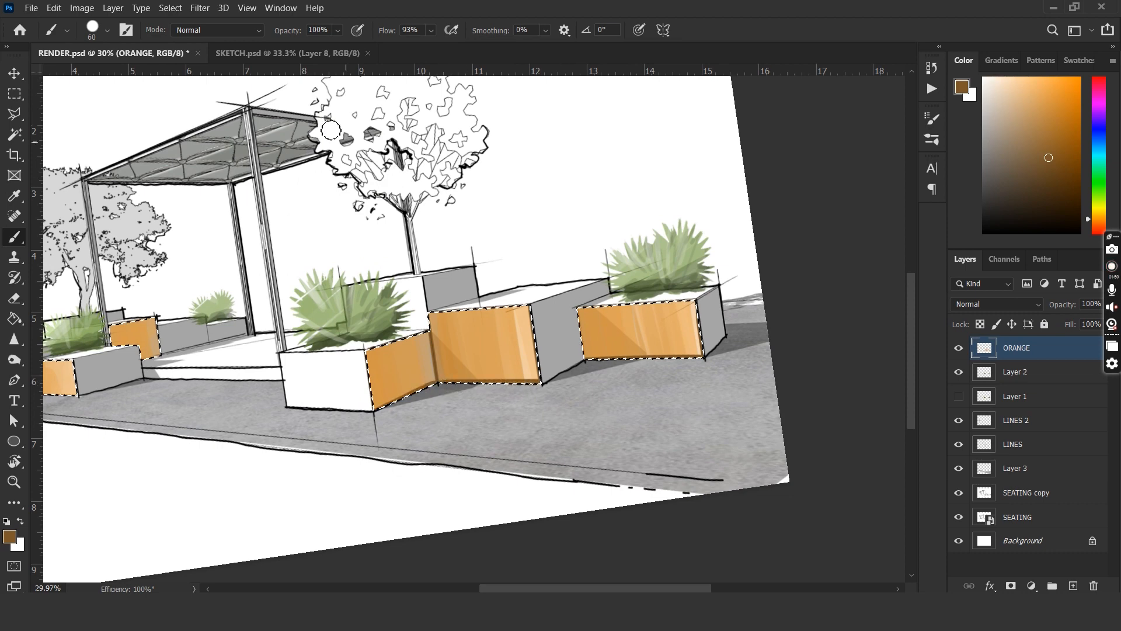
key(r)
click(223, 30)
drag(103, 328, 310, 331)
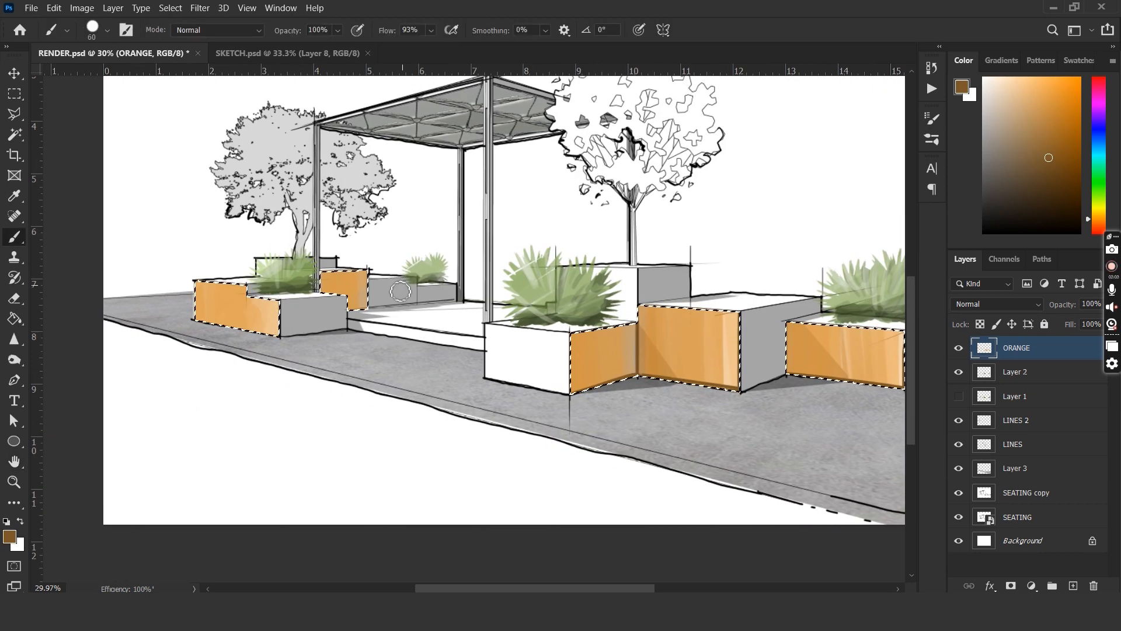
- Draw thin pale cream vertical highlight lines across the orange block faces
click(997, 83)
drag(245, 283, 246, 428)
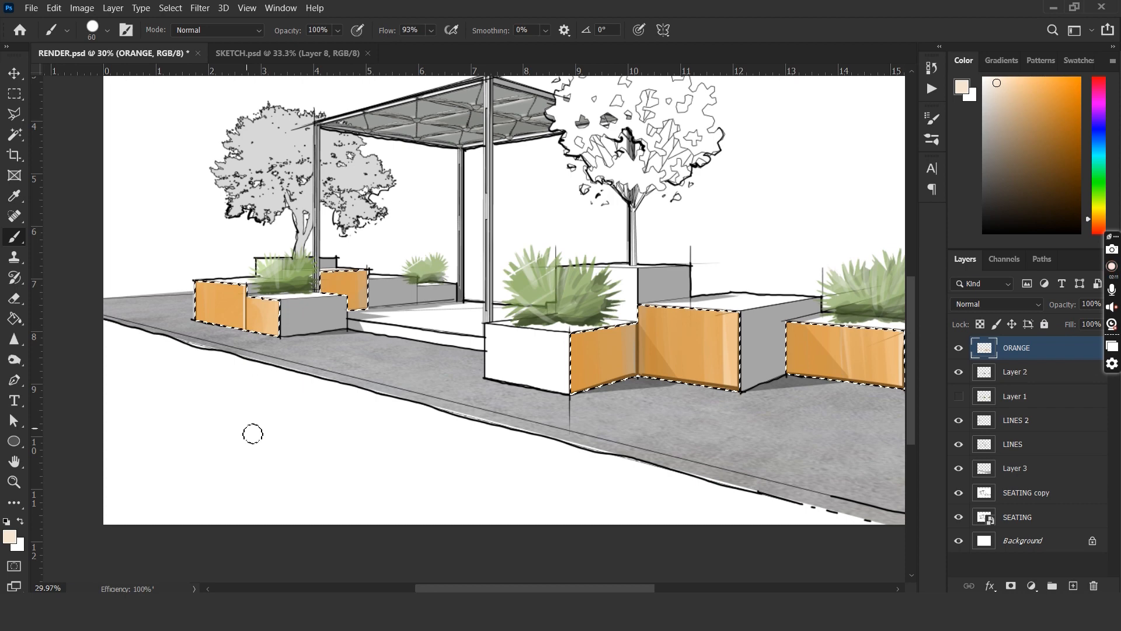
drag(643, 397, 260, 358)
drag(398, 274, 399, 400)
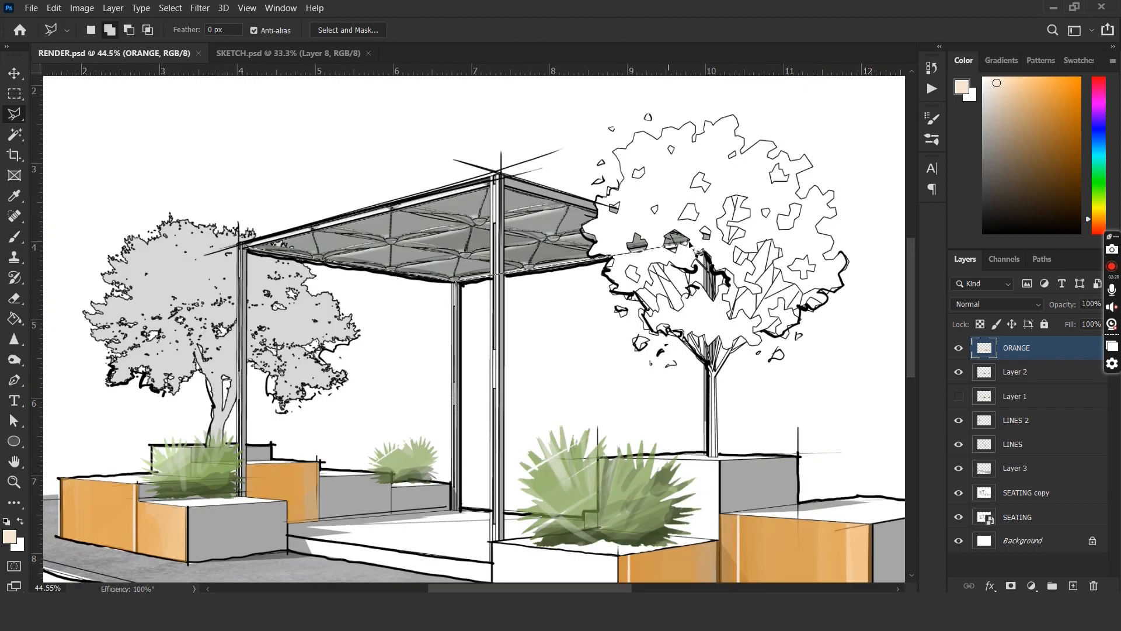
- Lasso the pergola canopy's underside, set the ORANGE layer to Multiply and paint the selection orange
click(682, 239)
click(502, 184)
click(248, 250)
key(b)
click(1052, 95)
click(997, 304)
drag(272, 246, 666, 240)
drag(566, 251, 394, 255)
drag(473, 198, 327, 227)
- Layer additional strokes of a slightly muted orange over the canopy's underside
click(1011, 92)
click(1046, 102)
drag(514, 205, 596, 225)
mouse_move(462, 237)
mouse_down()
mouse_move(397, 254)
mouse_move(283, 248)
mouse_up()
- Add pale peach highlight strokes along the canopy's underside with a 50 px brush, with pressure-controlled opacity off
click(1011, 93)
click(357, 30)
key(bracketleft)
key(bracketleft)
key(bracketleft)
key(bracketleft)
key(bracketleft)
key(bracketleft)
key(bracketleft)
key(bracketleft)
drag(507, 241, 624, 223)
key(r)
drag(388, 227, 350, 280)
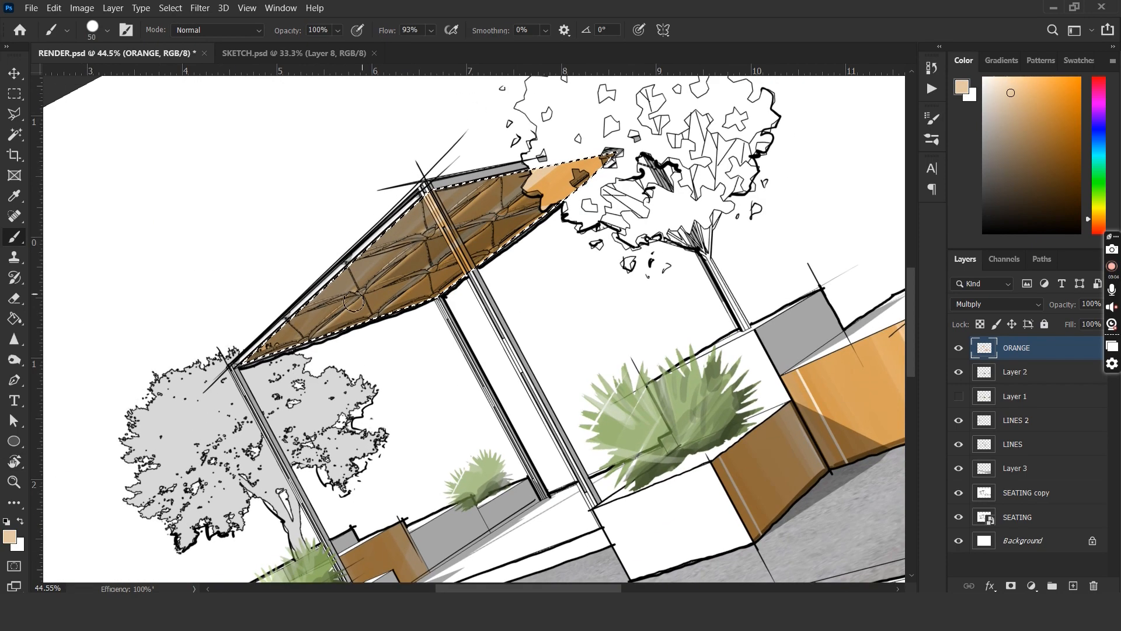
key(Escape)
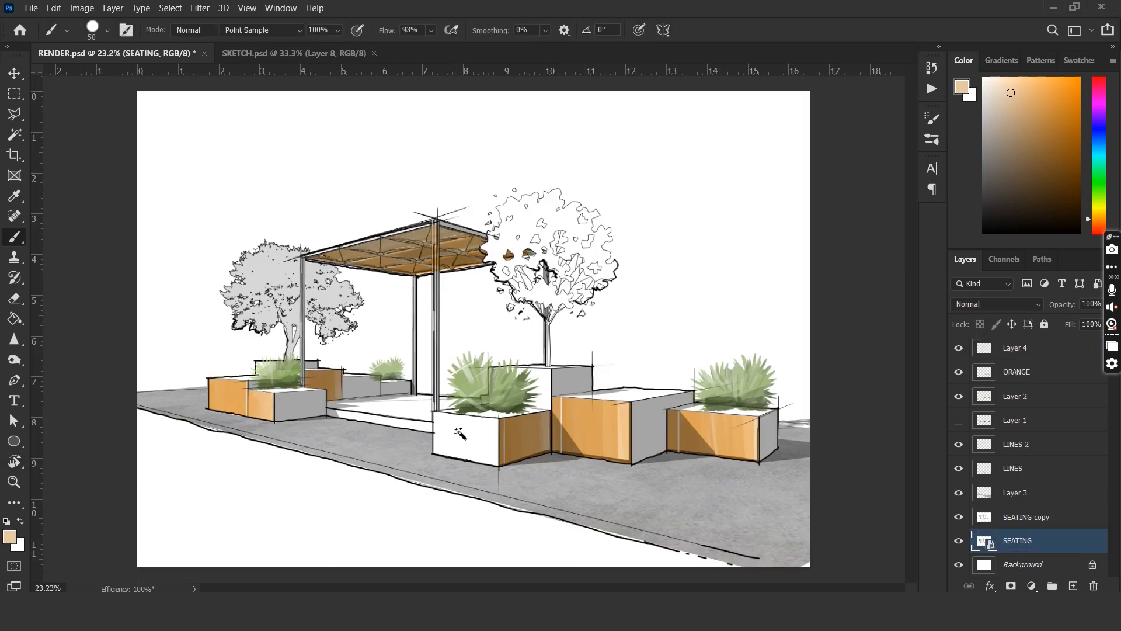
- Magic-wand the remaining unpainted vertical faces of the seating blocks on the SEATING copy layer
key(w)
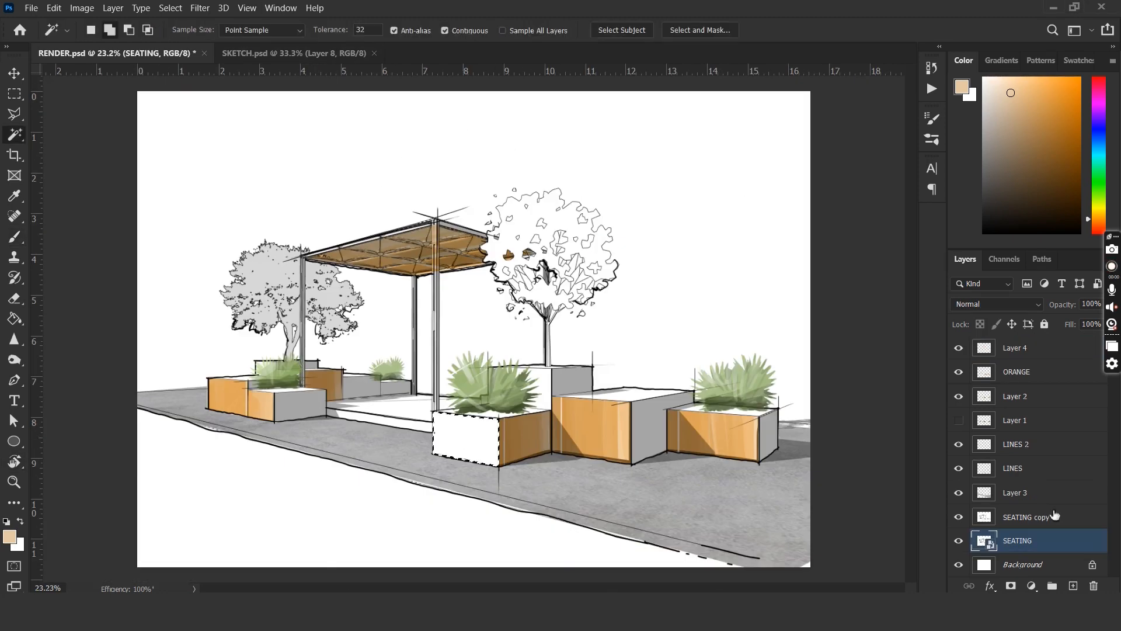
click(294, 401)
scroll(349, 417, up, 2)
click(575, 386)
click(607, 371)
click(716, 417)
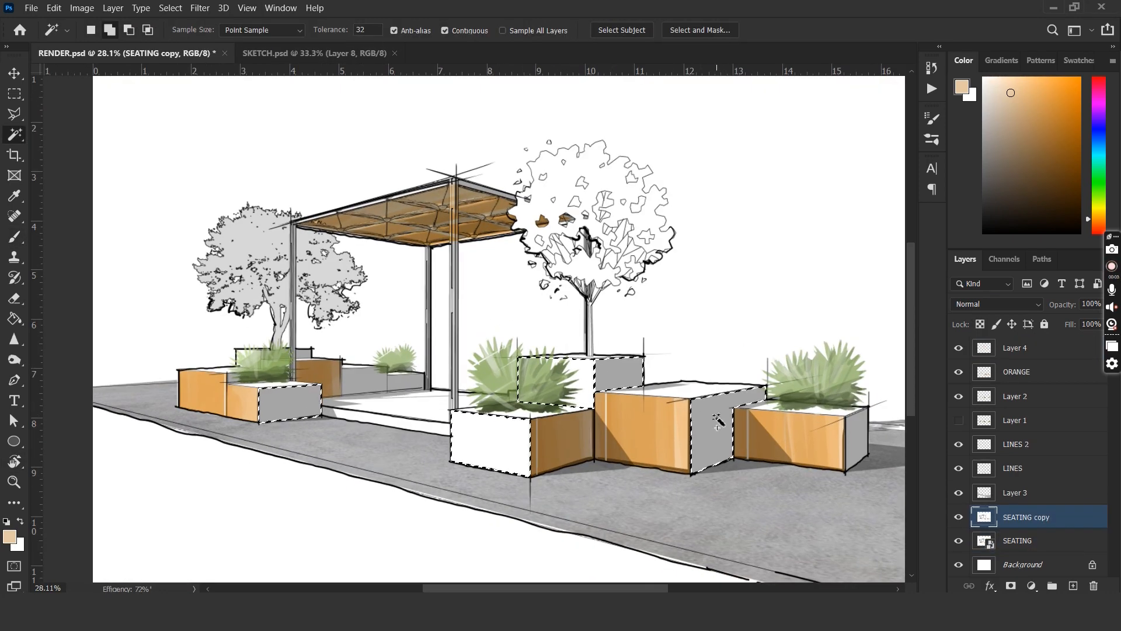
click(379, 380)
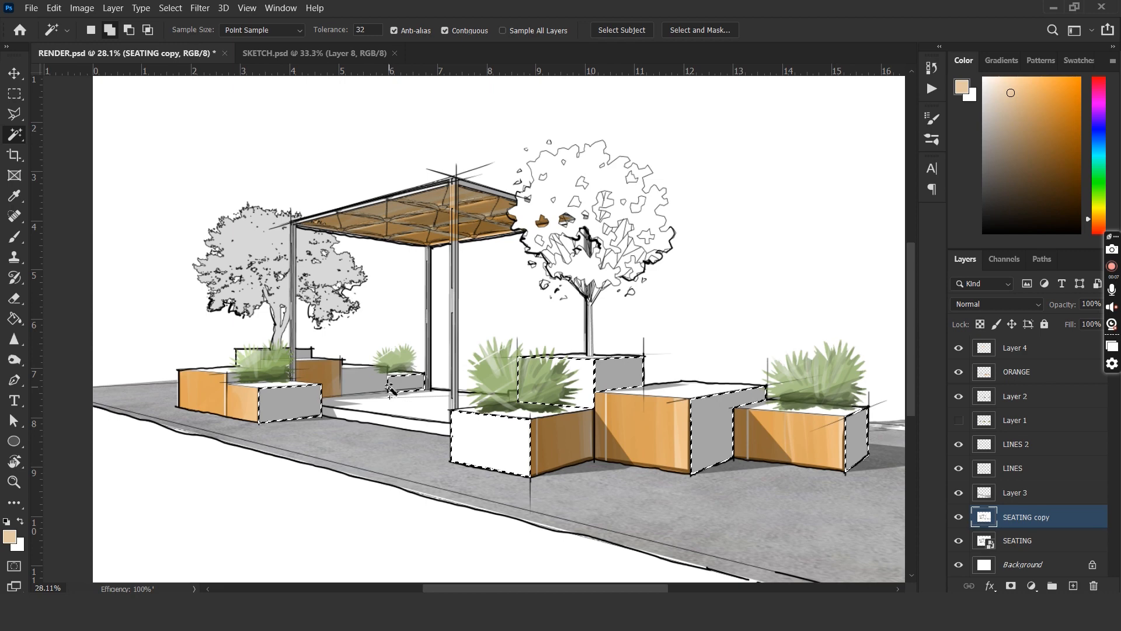
- Create a new layer above ORANGE and choose a dark brown brush colour
click(1017, 371)
click(1073, 586)
key(b)
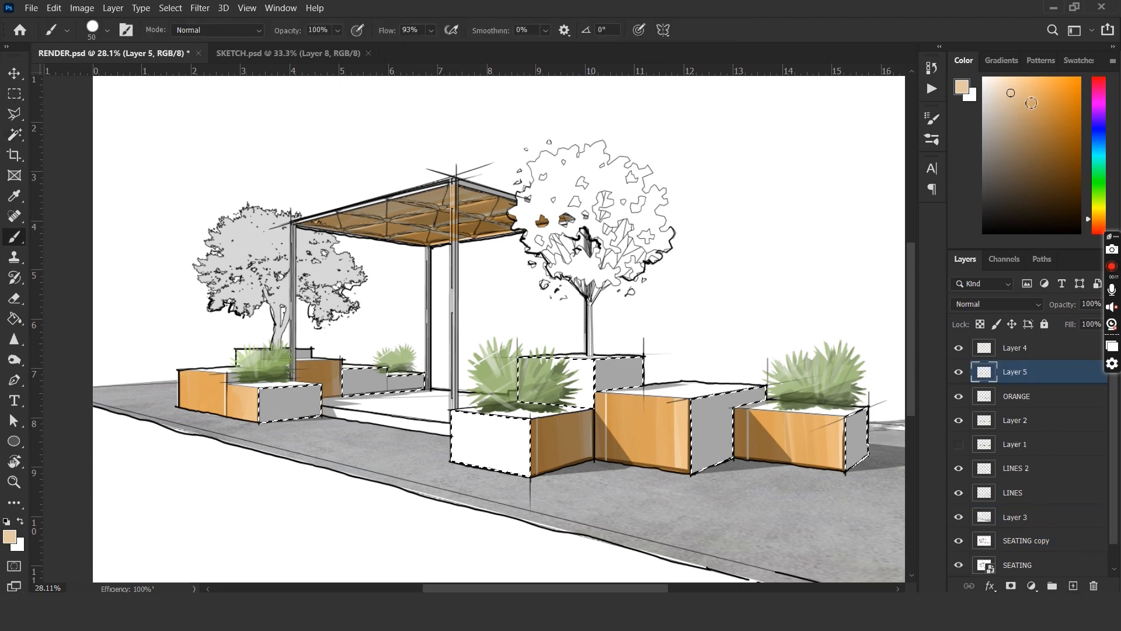
click(1053, 145)
click(1096, 225)
click(1022, 157)
click(1098, 216)
drag(1097, 216, 1096, 213)
click(1053, 162)
click(1098, 223)
click(1098, 218)
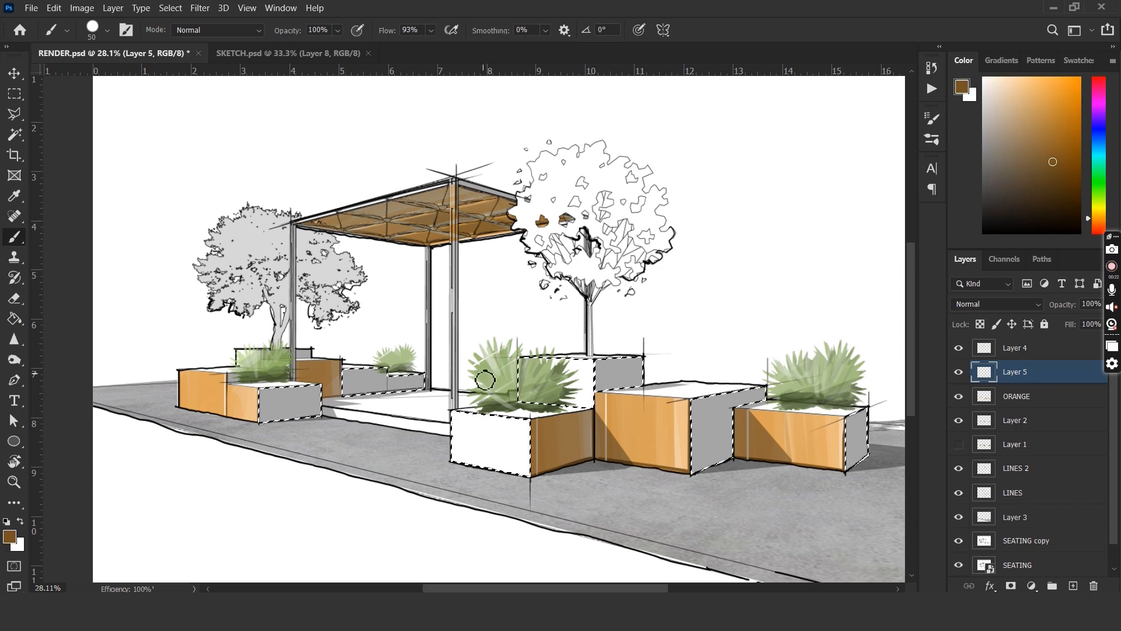
- Paint brown wood-grain strokes on the front planter block and the block behind it, following their perspective
key(r)
drag(488, 380, 505, 372)
click(107, 30)
click(265, 289)
key(bracketright)
key(bracketright)
key(bracketright)
drag(457, 423, 578, 403)
drag(482, 450, 579, 444)
mouse_move(482, 433)
mouse_down()
mouse_move(572, 418)
mouse_move(484, 416)
mouse_up()
- Paint the other selected side faces with brown wood-grain strokes using a 50 px brush
key(bracketleft)
key(bracketleft)
mouse_move(765, 294)
mouse_down()
mouse_move(750, 351)
mouse_move(751, 333)
mouse_move(769, 366)
mouse_up()
drag(595, 326, 633, 311)
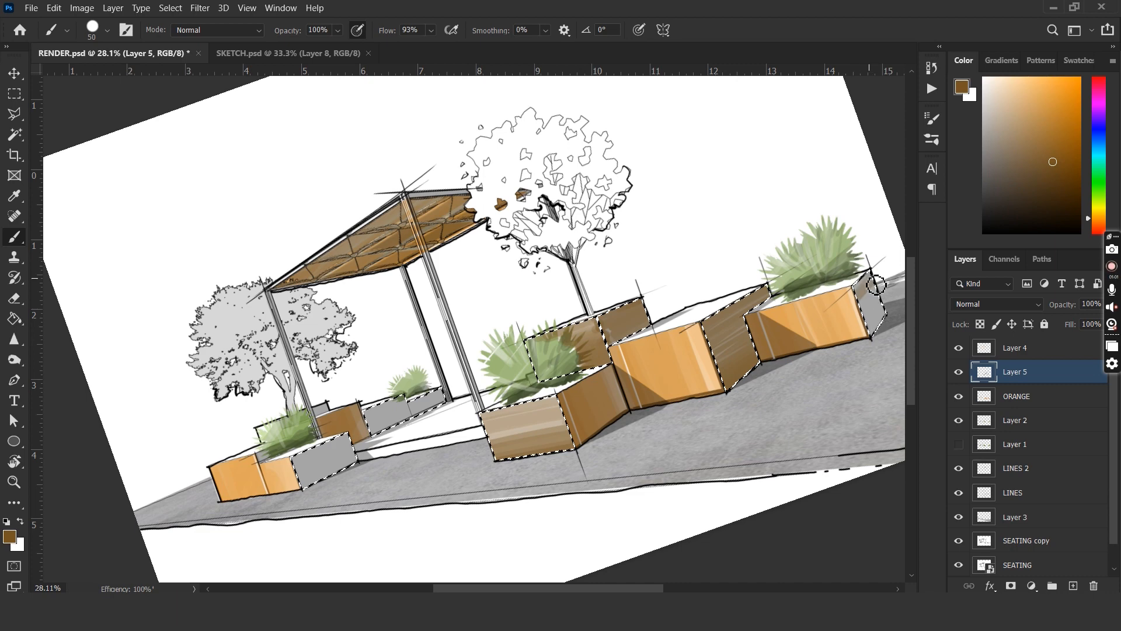
mouse_move(349, 442)
mouse_down()
mouse_move(338, 482)
mouse_move(348, 446)
mouse_up()
drag(436, 413, 373, 429)
alt+click(334, 471)
mouse_move(334, 470)
mouse_down()
mouse_move(417, 418)
mouse_move(501, 475)
mouse_move(780, 374)
mouse_move(767, 367)
mouse_move(896, 310)
mouse_move(607, 372)
mouse_up()
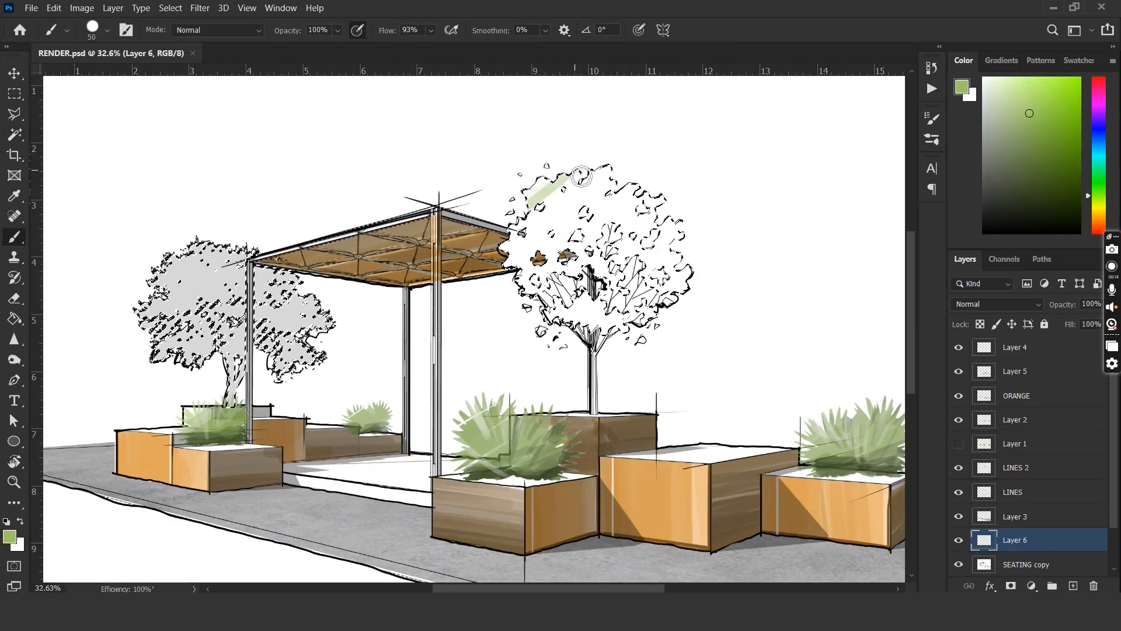
- Paint both tree crowns with diagonal light green strokes on Layer 6
drag(582, 176, 519, 289)
mouse_move(689, 234)
mouse_down()
mouse_move(607, 327)
mouse_move(519, 280)
mouse_up()
drag(651, 219, 554, 271)
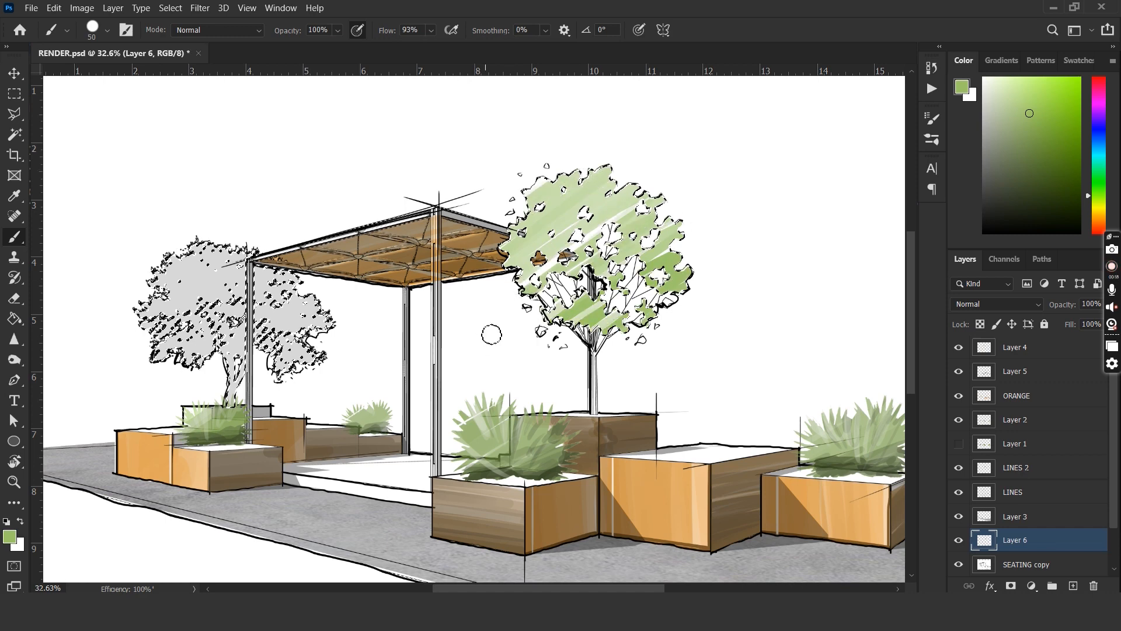
drag(330, 274, 257, 374)
drag(239, 251, 149, 315)
drag(327, 286, 227, 397)
drag(243, 257, 154, 336)
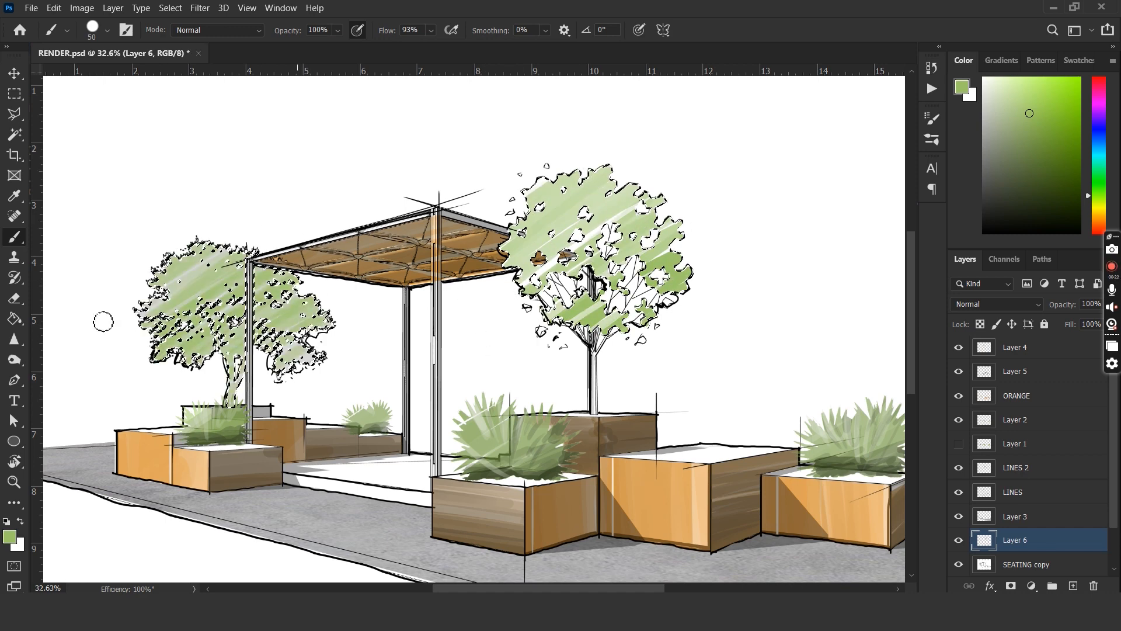
- Shade the lower and inner foliage of both trees with diagonal strokes of a duller mid green
click(1021, 147)
drag(694, 266, 584, 335)
drag(627, 290, 550, 331)
drag(634, 251, 554, 278)
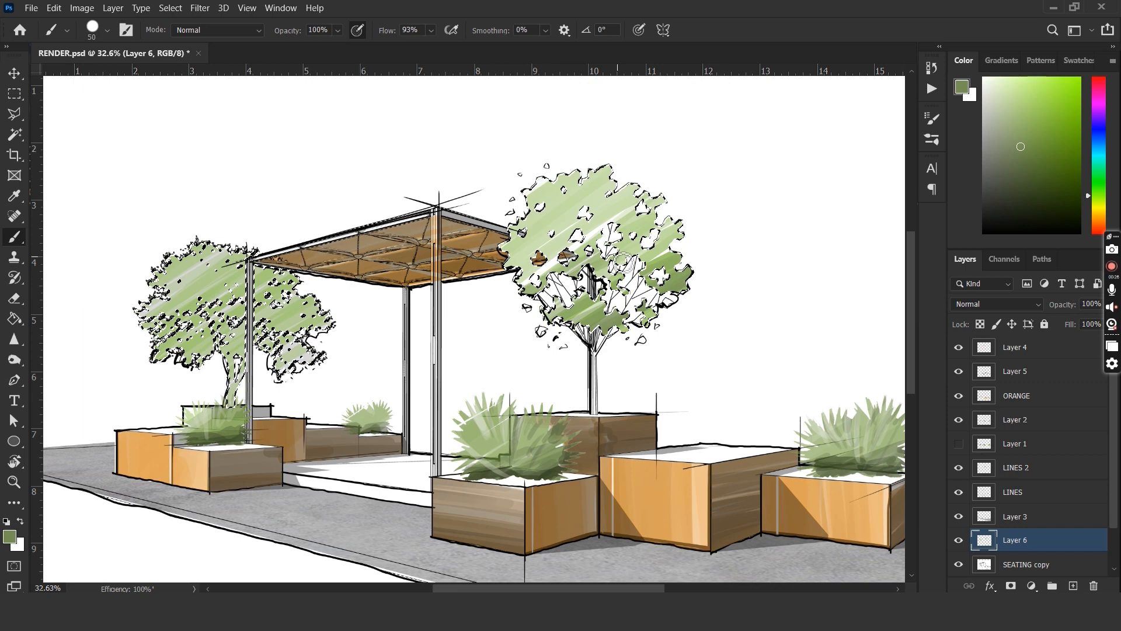
drag(593, 233, 512, 285)
drag(573, 222, 505, 266)
drag(205, 315, 156, 353)
drag(242, 317, 173, 361)
drag(299, 320, 230, 383)
drag(318, 345, 280, 371)
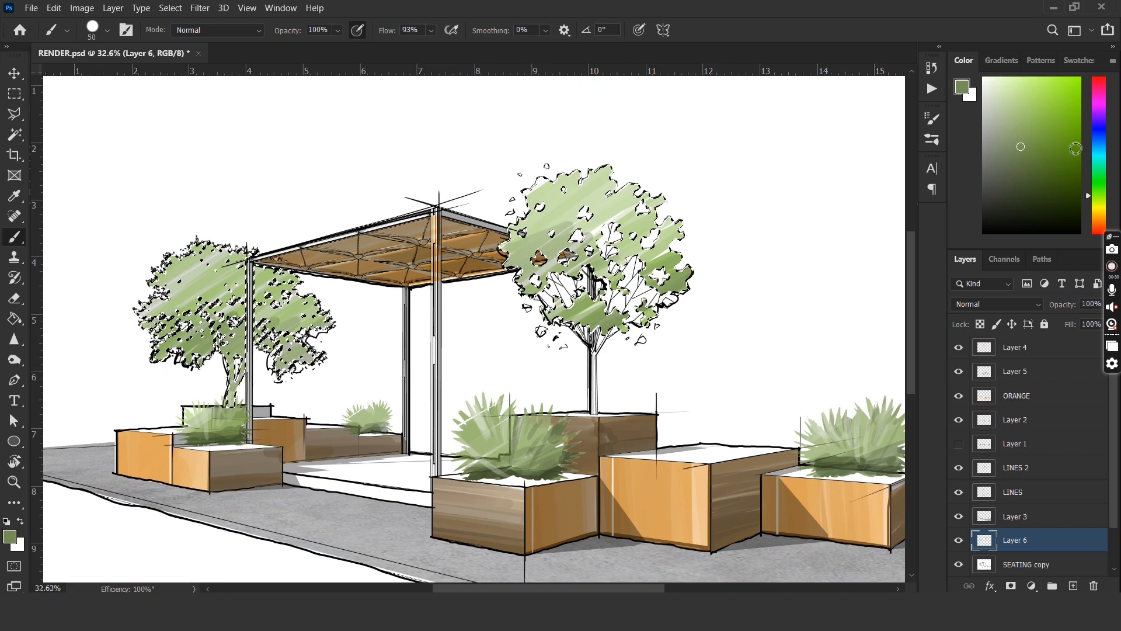
- Add dark green shadow strokes to the undersides and inner areas of both tree crowns
click(1038, 181)
drag(627, 308, 575, 332)
drag(603, 291, 543, 320)
drag(562, 253, 514, 285)
drag(562, 227, 512, 255)
drag(208, 297, 159, 328)
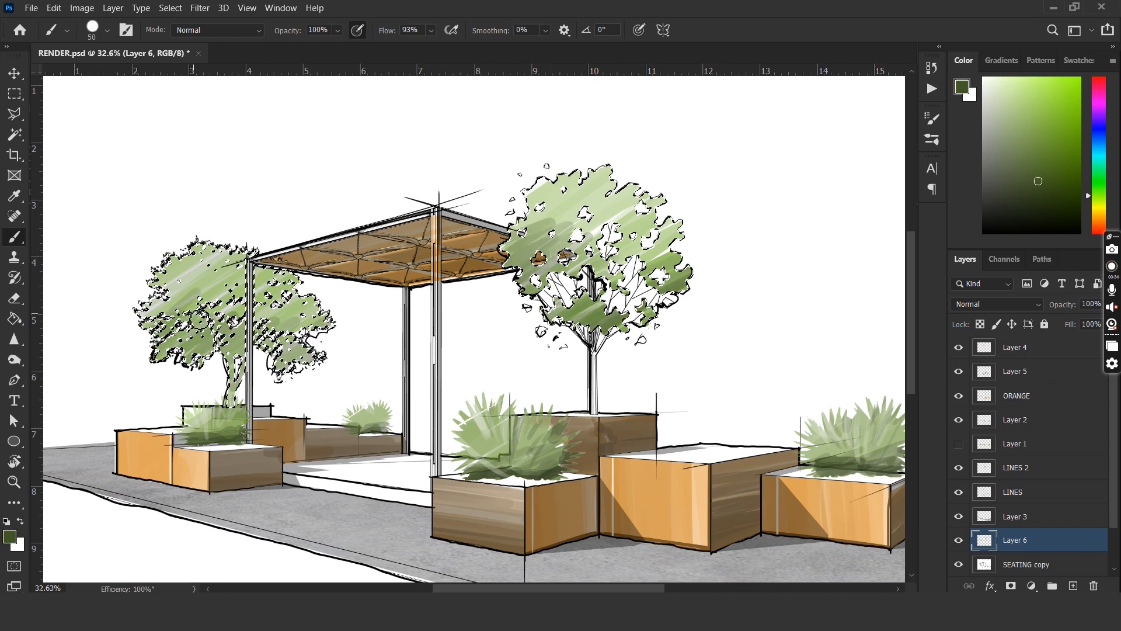
drag(246, 319, 164, 354)
drag(257, 330, 229, 382)
drag(307, 346, 231, 401)
- Colour the rear tree's trunk brown and brush bright and pale green highlights onto both crowns
alt+click(564, 452)
click(1099, 196)
click(1044, 96)
drag(590, 182, 538, 216)
click(999, 83)
drag(227, 253, 157, 304)
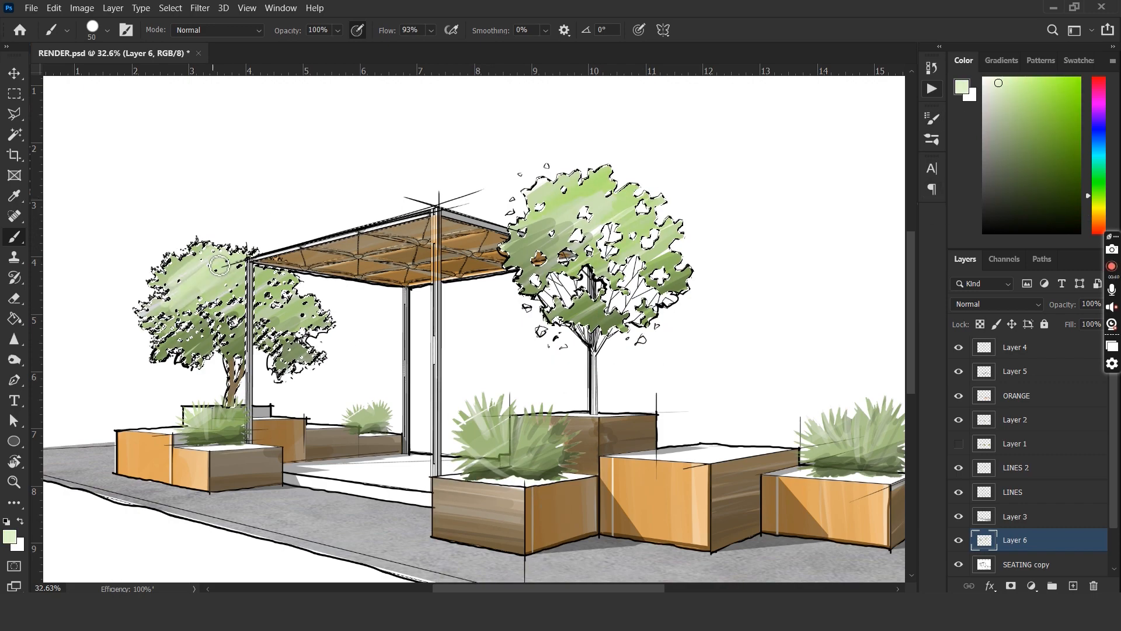
drag(611, 182, 546, 217)
drag(672, 201, 601, 292)
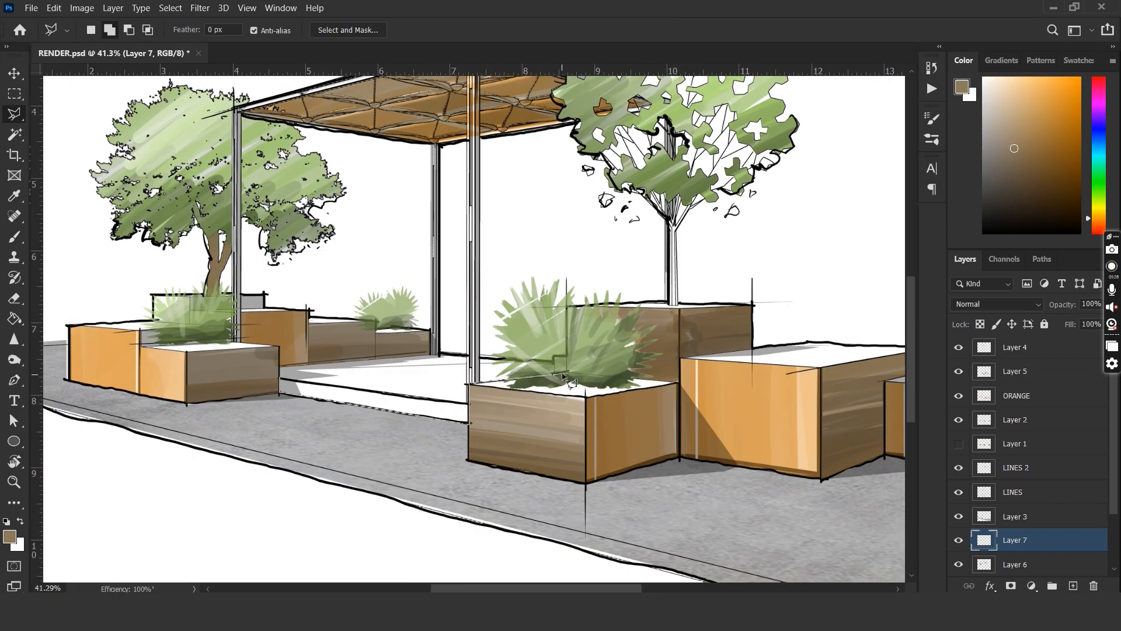
- Select the pavilion's platform floor and steps and cover them with light grey brush strokes on Layer 7
click(280, 388)
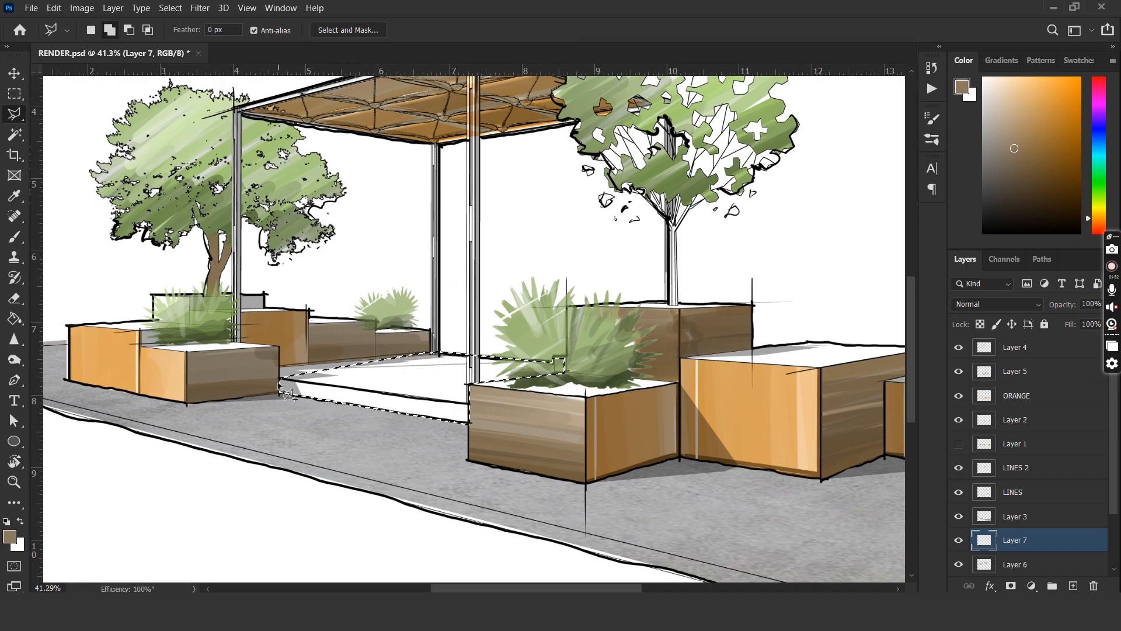
key(b)
key(r)
drag(225, 368, 261, 463)
key(r)
mouse_move(254, 469)
mouse_down()
mouse_move(365, 482)
mouse_move(507, 407)
mouse_up()
drag(342, 446, 499, 394)
drag(382, 418, 525, 355)
drag(460, 369, 524, 347)
- Shade the platform floor and steps with darker mid-grey strokes and clear the selection
drag(985, 148, 955, 154)
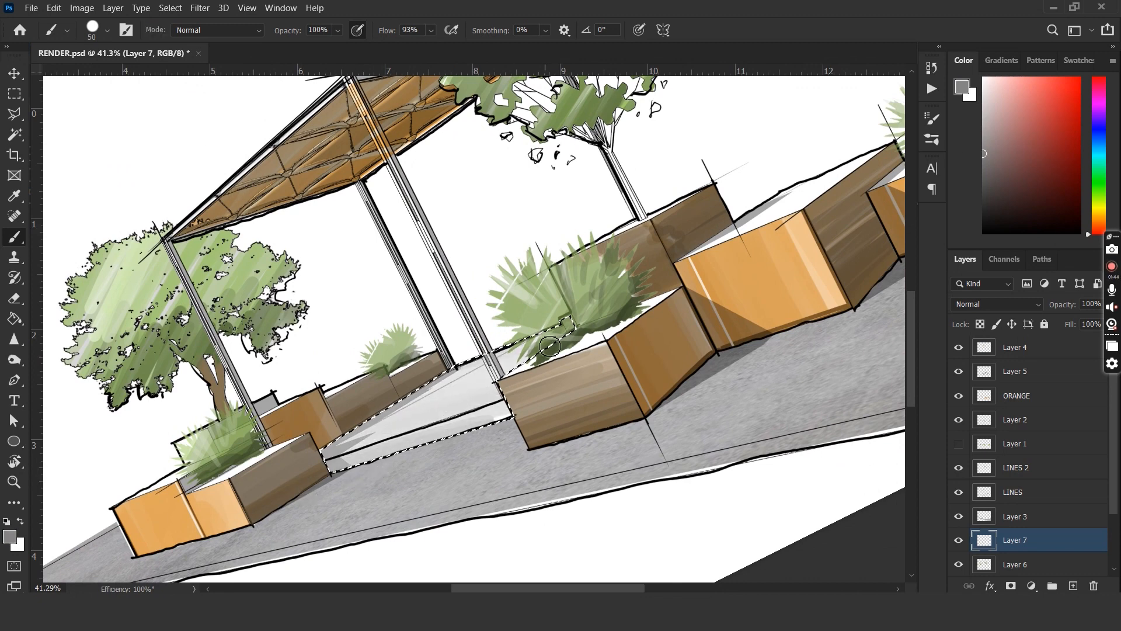
mouse_move(550, 347)
mouse_down()
mouse_move(436, 418)
mouse_move(374, 480)
mouse_up()
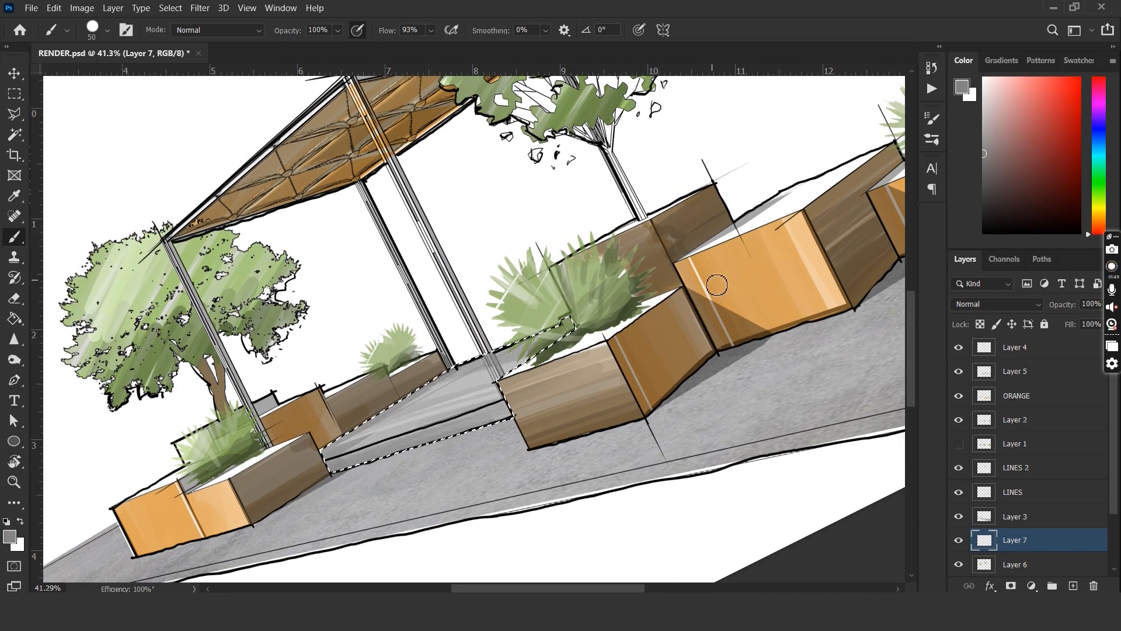
drag(519, 366, 349, 435)
key(r)
key(ctrl+d)
- Fill the road area in front of the kerb with light grey on Layer 8 and clear the selection
click(232, 31)
key(v)
key(ctrl+0)
click(1020, 304)
click(985, 283)
click(124, 391)
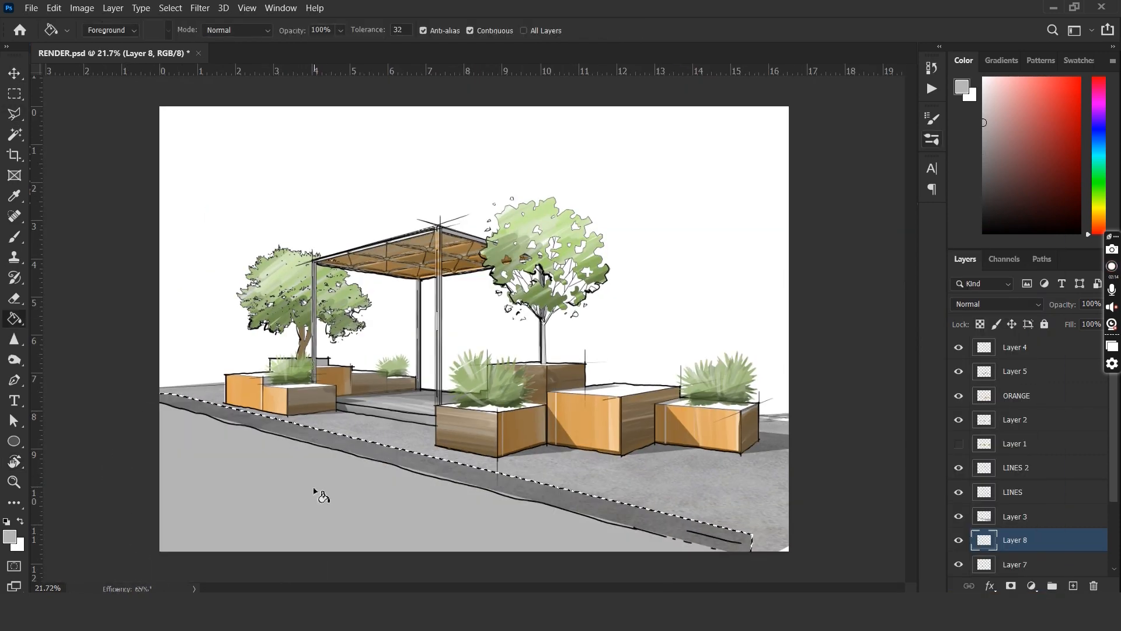
key(ctrl+d)
key(v)
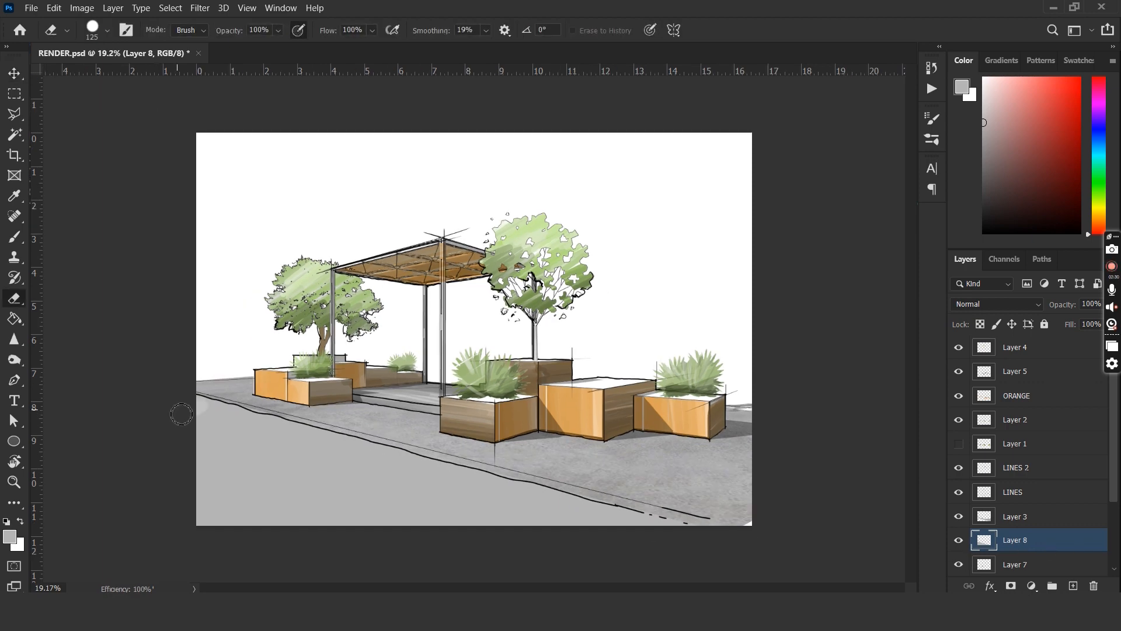
- Fade the outer edges of the grey road on Layer 8 into white with broad eraser strokes and sample its grey
drag(182, 414, 193, 479)
drag(204, 517, 660, 524)
drag(660, 523, 219, 502)
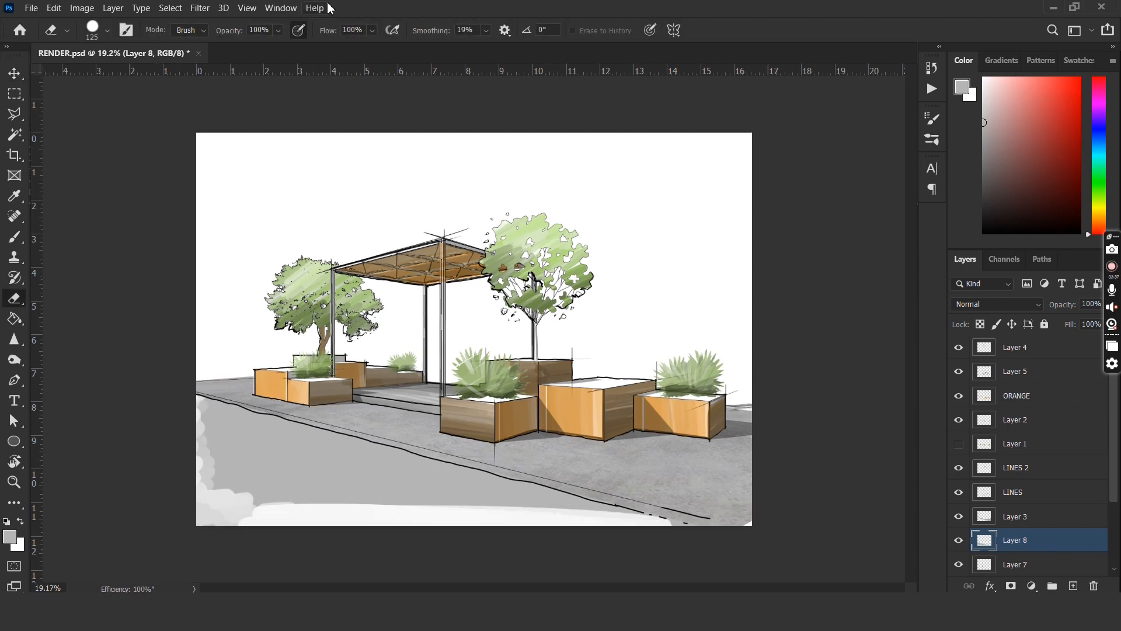
drag(180, 453, 170, 416)
mouse_move(219, 531)
mouse_down()
mouse_move(197, 416)
mouse_move(239, 507)
mouse_up()
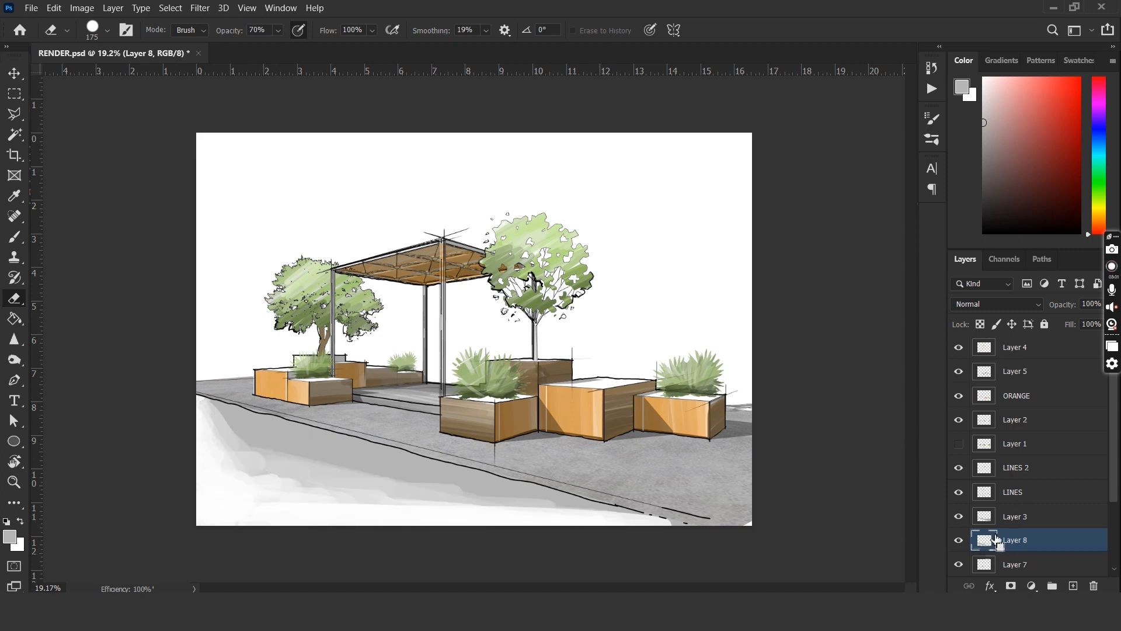
ctrl+click(993, 540)
key(b)
alt+click(225, 404)
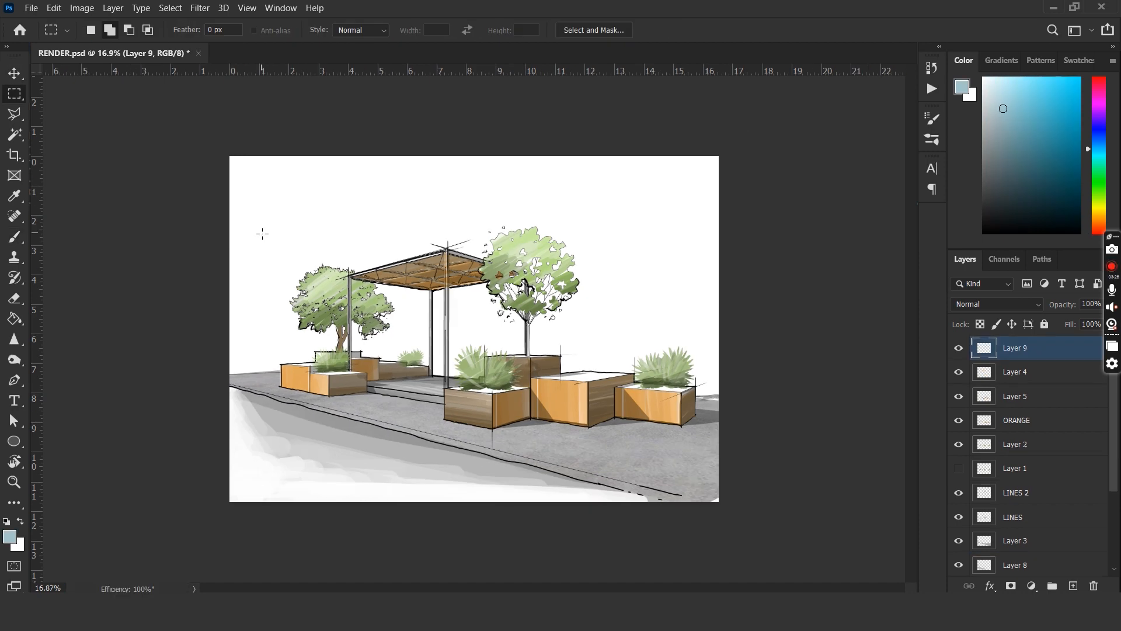
- Fill a wide rectangle across the trees and canopy with light blue on Layer 9 and set its blend mode to Multiply
mouse_move(267, 229)
mouse_down()
mouse_move(701, 320)
mouse_move(705, 341)
mouse_up()
key(g)
click(618, 323)
key(ctrl+d)
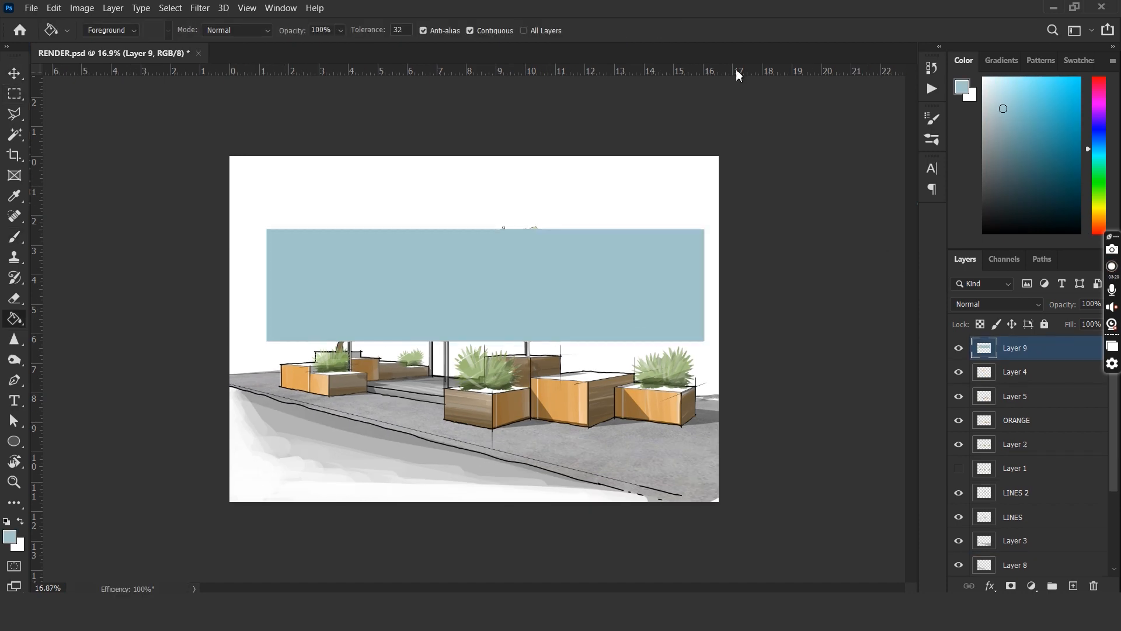
key(v)
click(997, 304)
click(993, 308)
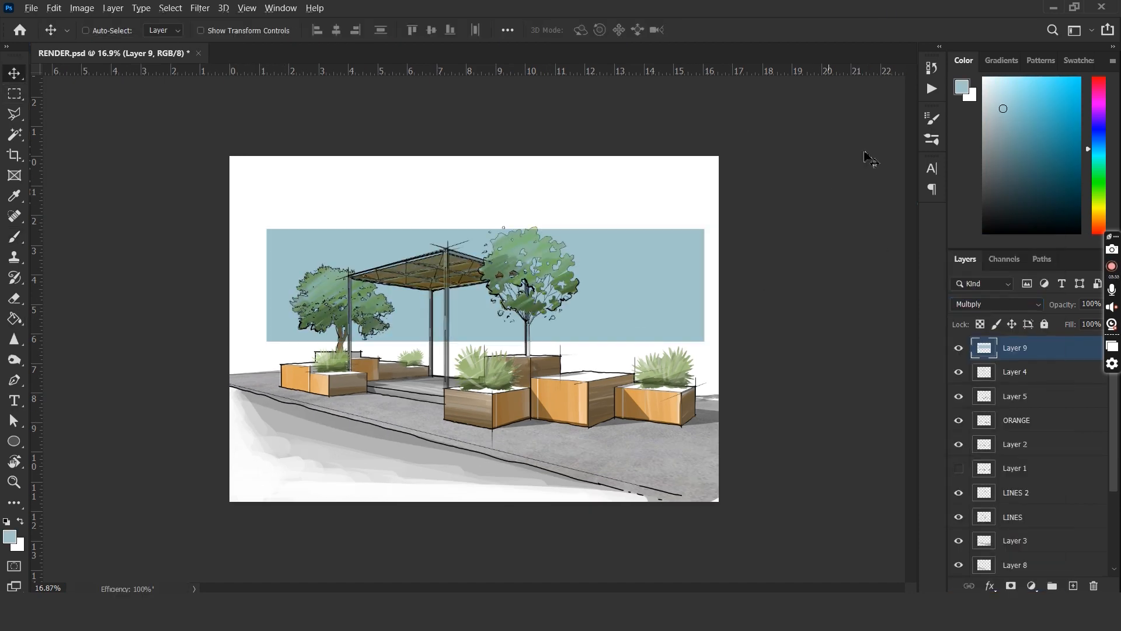
- Place Layer 9 beneath SEATING copy and delete the large white background areas of SEATING copy around the pavilion
drag(1016, 354, 1016, 530)
click(1031, 495)
key(w)
click(463, 227)
key(Delete)
click(418, 309)
key(Delete)
click(471, 314)
key(Delete)
key(ctrl+d)
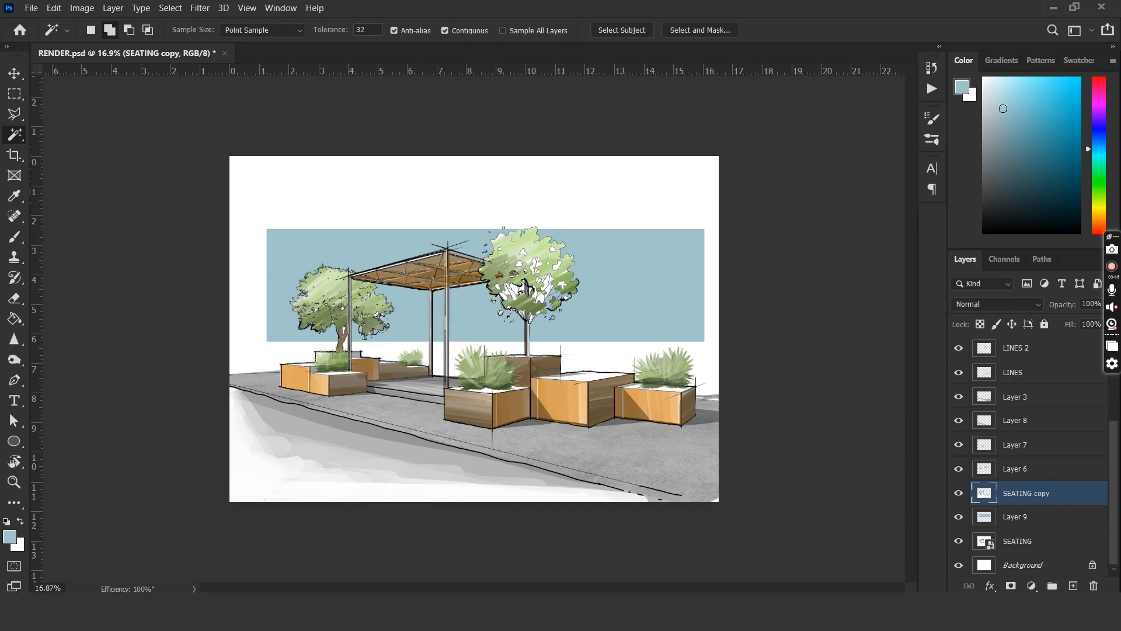
- Delete the remaining white areas around the canopy and between the branches and leaves of the front tree
key(v)
scroll(553, 226, up, 6)
key(w)
scroll(530, 281, up, 4)
click(440, 297)
click(401, 321)
click(457, 207)
click(472, 161)
click(521, 201)
click(584, 152)
click(598, 215)
key(Delete)
key(ctrl+d)
click(618, 283)
key(Delete)
key(ctrl+d)
- Narrow the blue sky rectangle on Layer 9 by pulling in its right edge
scroll(581, 261, down, 5)
key(v)
ctrl+click(718, 275)
key(ctrl+t)
drag(795, 272, 757, 272)
key(Return)
- Outline the blue rectangle on new Layer 10 with thin near-black size 15 brush lines that overshoot its corners
key(ctrl+shift+alt+n)
click(984, 210)
key(b)
click(107, 30)
click(248, 201)
key(Return)
drag(196, 193, 772, 192)
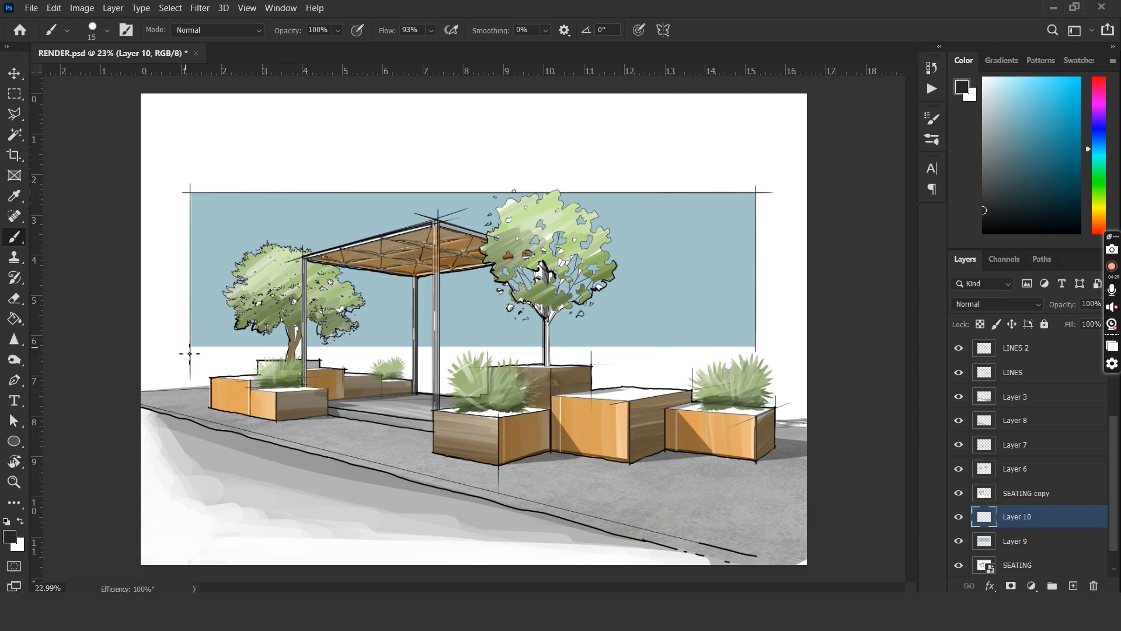
drag(182, 346, 772, 346)
- Load the Layer 9 rectangle as a selection, sample its blue and clear the flat fill
click(1014, 542)
ctrl+click(984, 541)
alt+click(696, 253)
key(Delete)
- Paint the left part of the selected sky rectangle with diagonal light blue strokes using a size 175 brush
click(107, 30)
click(247, 202)
click(223, 236)
key(Return)
key(bracketright)
key(bracketright)
key(bracketright)
key(bracketright)
key(bracketright)
key(bracketright)
key(bracketright)
key(bracketright)
key(bracketright)
key(bracketright)
click(357, 30)
drag(262, 144, 178, 246)
drag(327, 171, 178, 290)
drag(380, 174, 178, 337)
drag(429, 176, 219, 350)
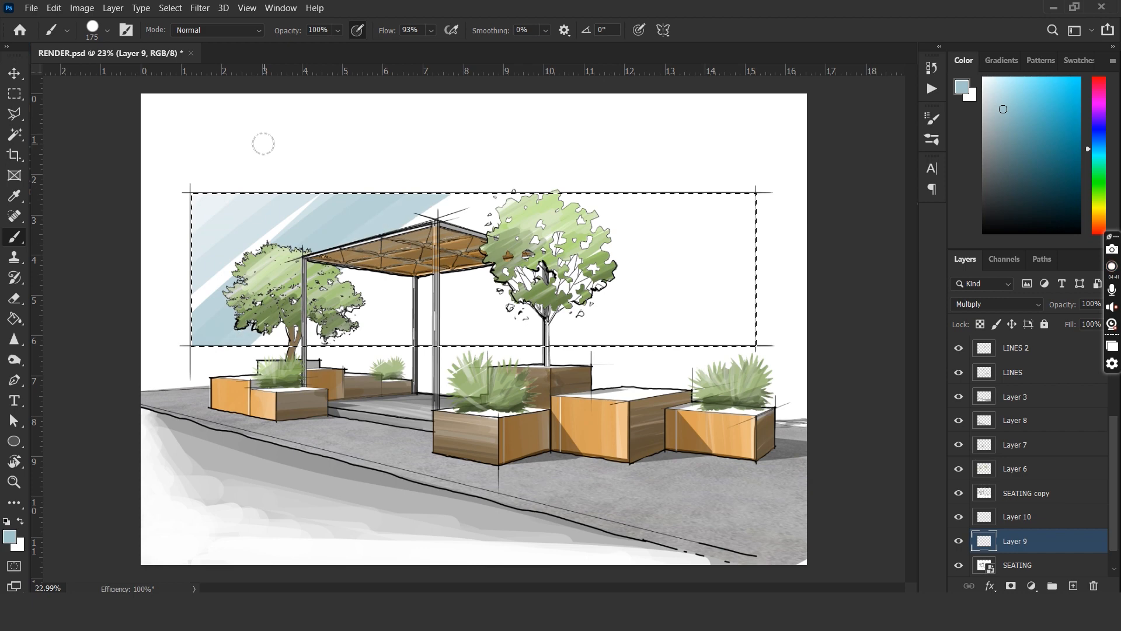
- Cover the rest of the sky rectangle with diagonal light blue strokes, leaving thin white streaks between them
drag(491, 178, 262, 353)
drag(543, 184, 339, 354)
drag(619, 184, 403, 353)
drag(753, 184, 496, 353)
drag(764, 251, 625, 354)
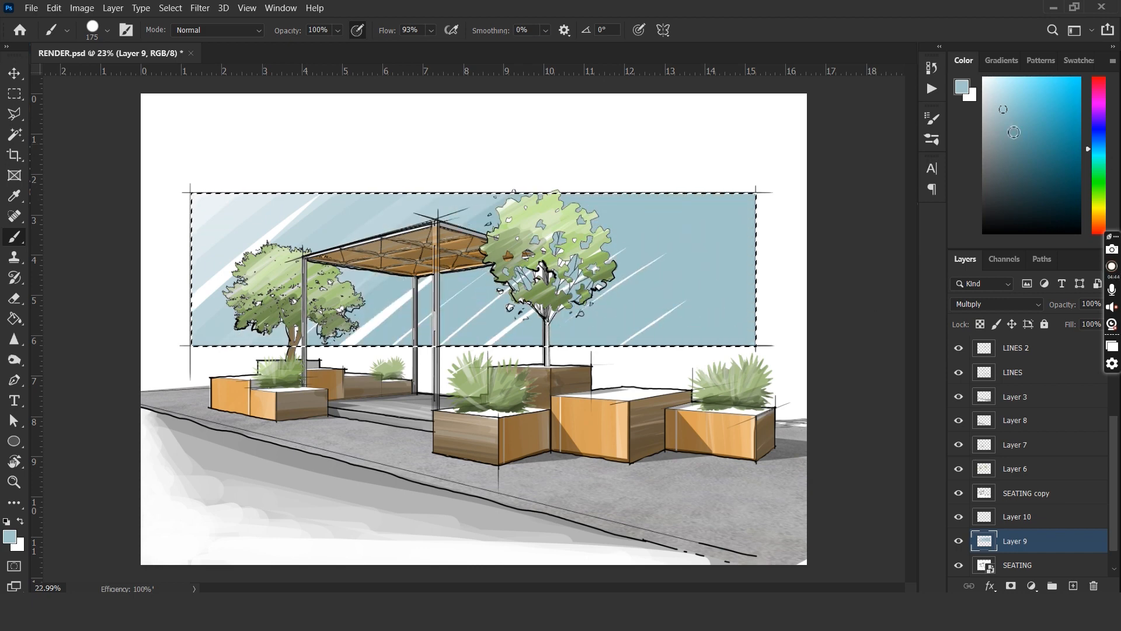
- Layer diagonal strokes of a darker grey-blue over the middle and right part of the sky and clear the selection
click(1005, 147)
drag(765, 308, 704, 354)
drag(768, 271, 634, 355)
drag(768, 228, 555, 353)
drag(721, 189, 502, 351)
drag(648, 189, 438, 327)
drag(496, 263, 362, 351)
key(ctrl+d)
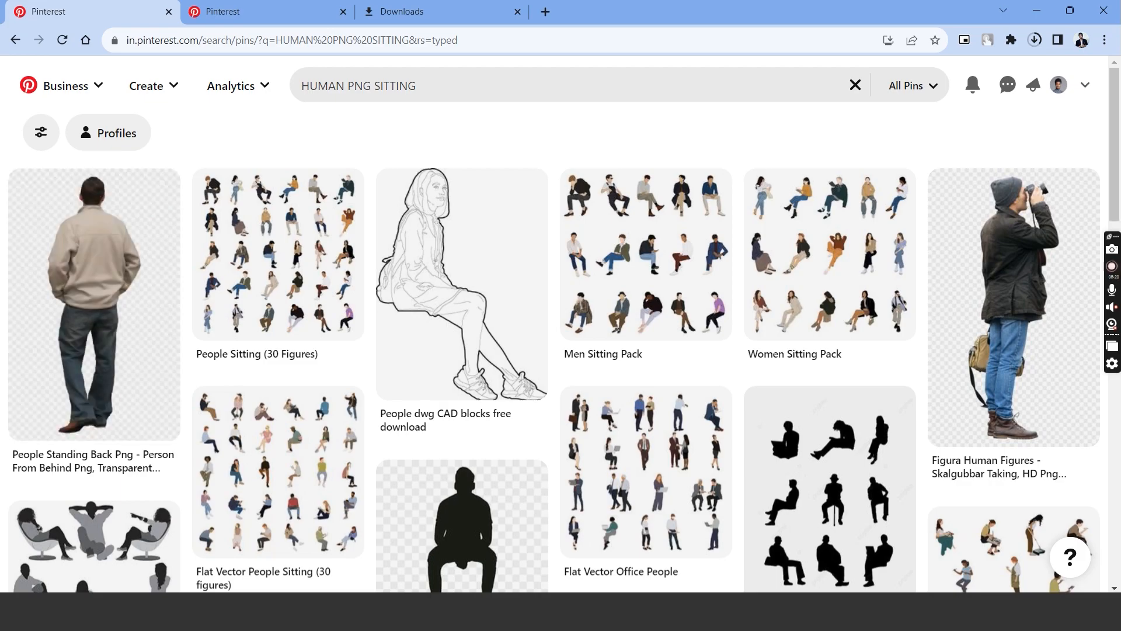
- Switch to Pinterest, open the line drawing of the seated woman and copy its image
click(483, 319)
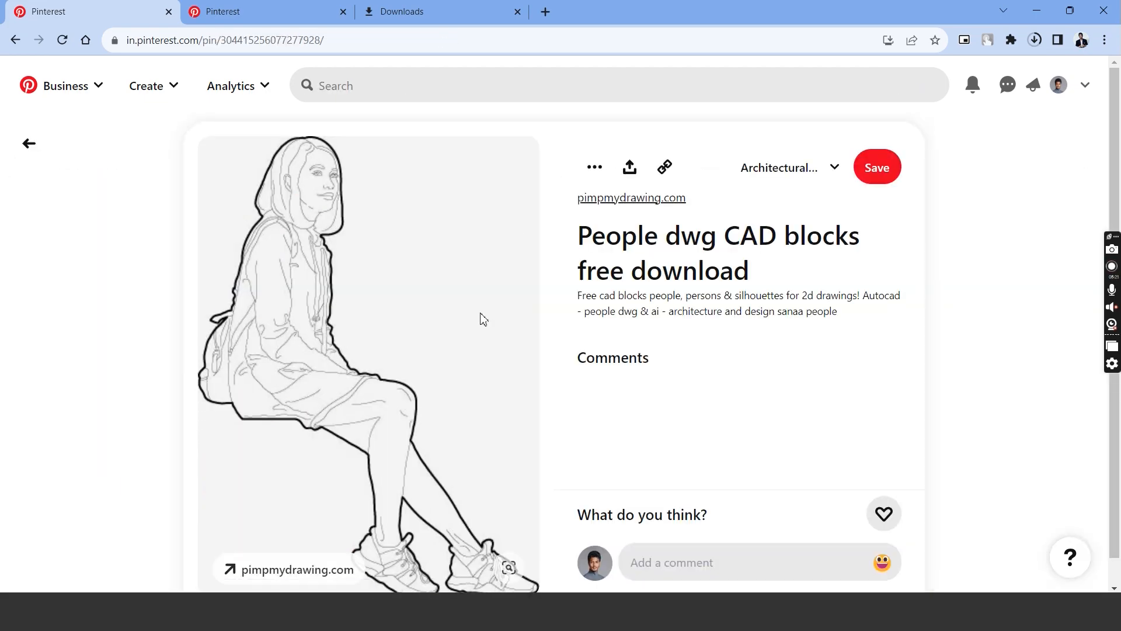
scroll(484, 319, down, 2)
right_click(474, 266)
click(525, 310)
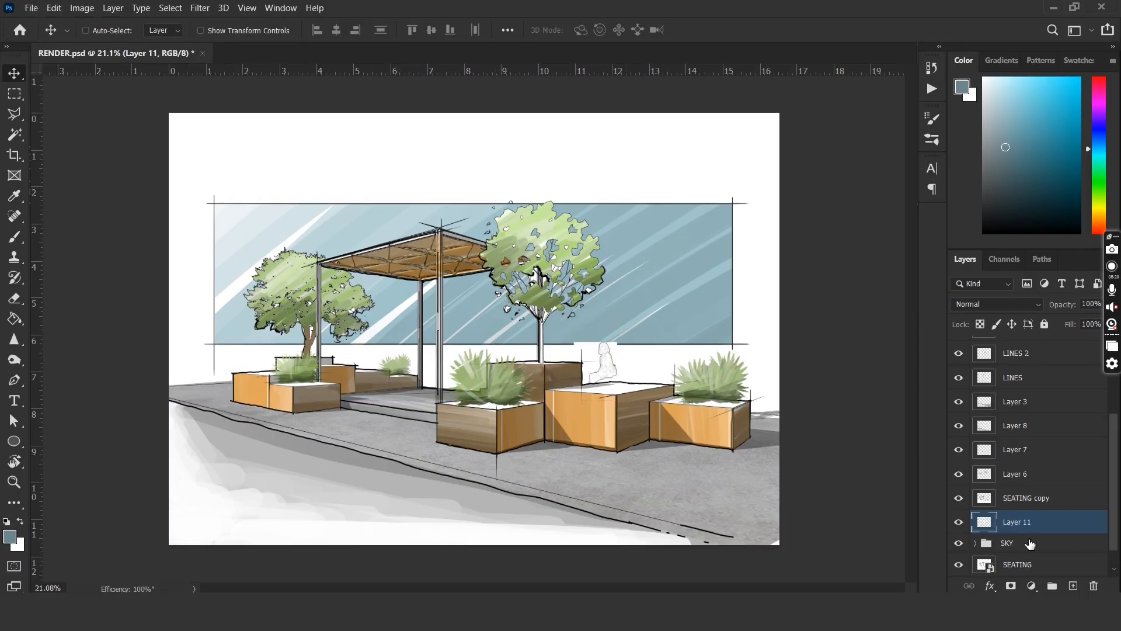
- Move the pasted seated woman's layer above Layer 5 and position her at the large orange front seat
drag(1029, 544, 1031, 360)
scroll(613, 403, up, 1)
drag(613, 403, 620, 444)
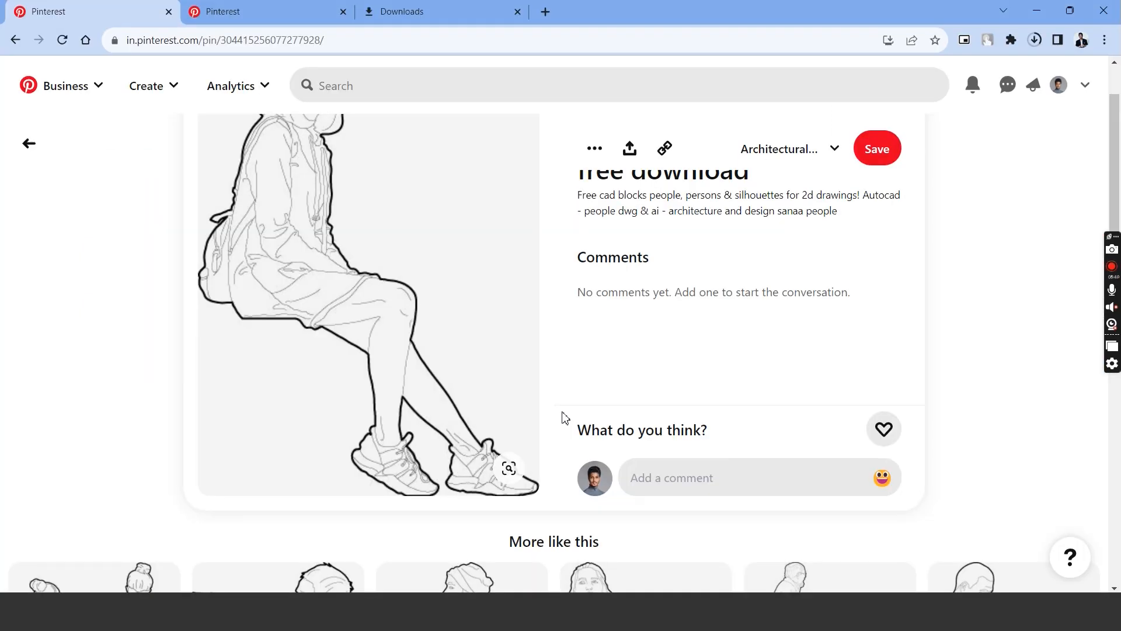
- Browse the similar drawings on Pinterest and copy the seated man holding a book
scroll(563, 418, down, 6)
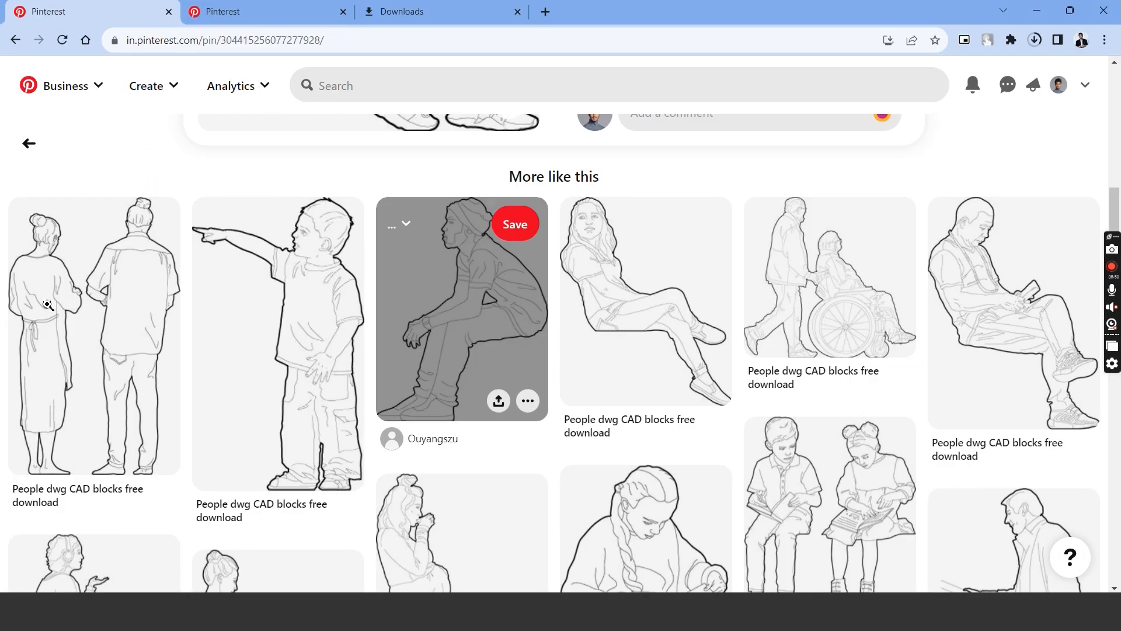
scroll(47, 304, down, 2)
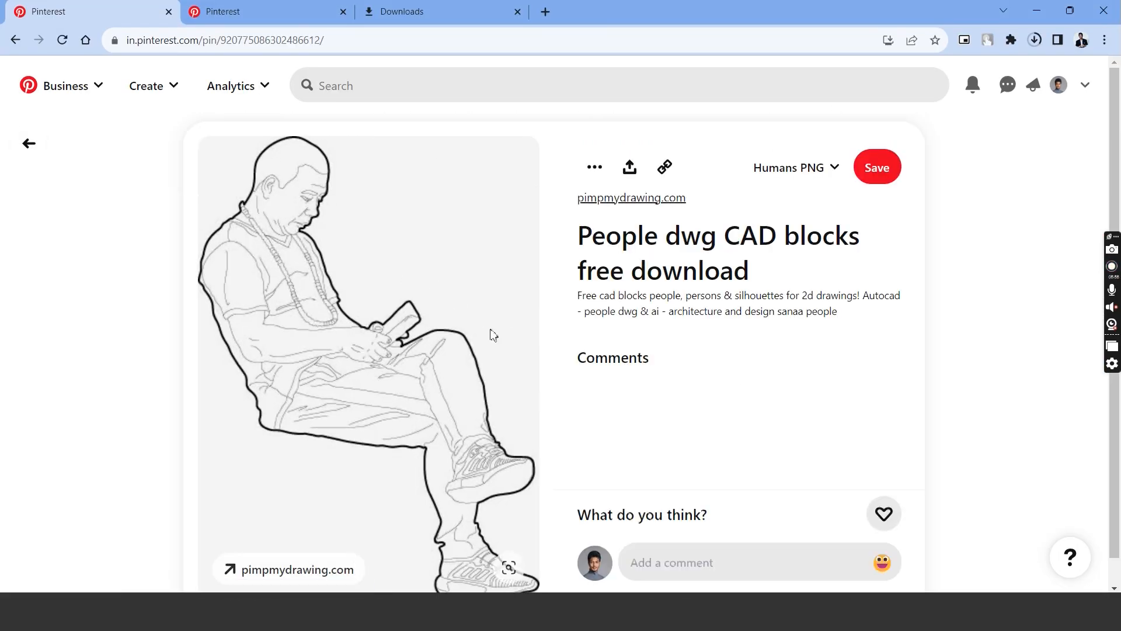
right_click(467, 290)
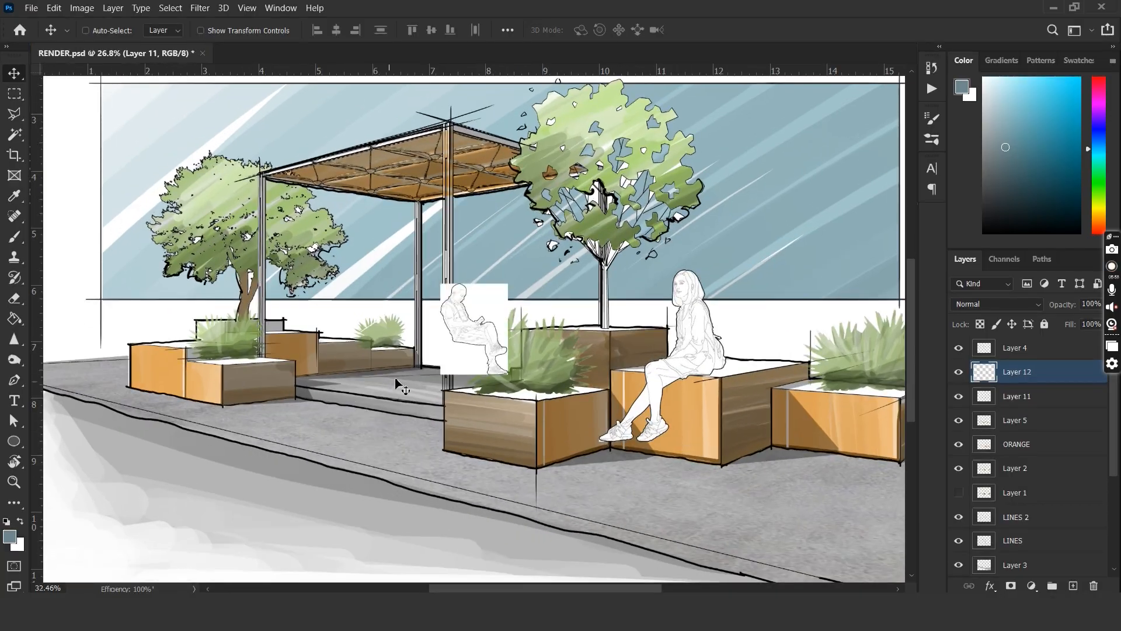
- Remove the white background around the seated man on Layer 12 and place him on the rear seat beside the tree
drag(456, 362, 377, 315)
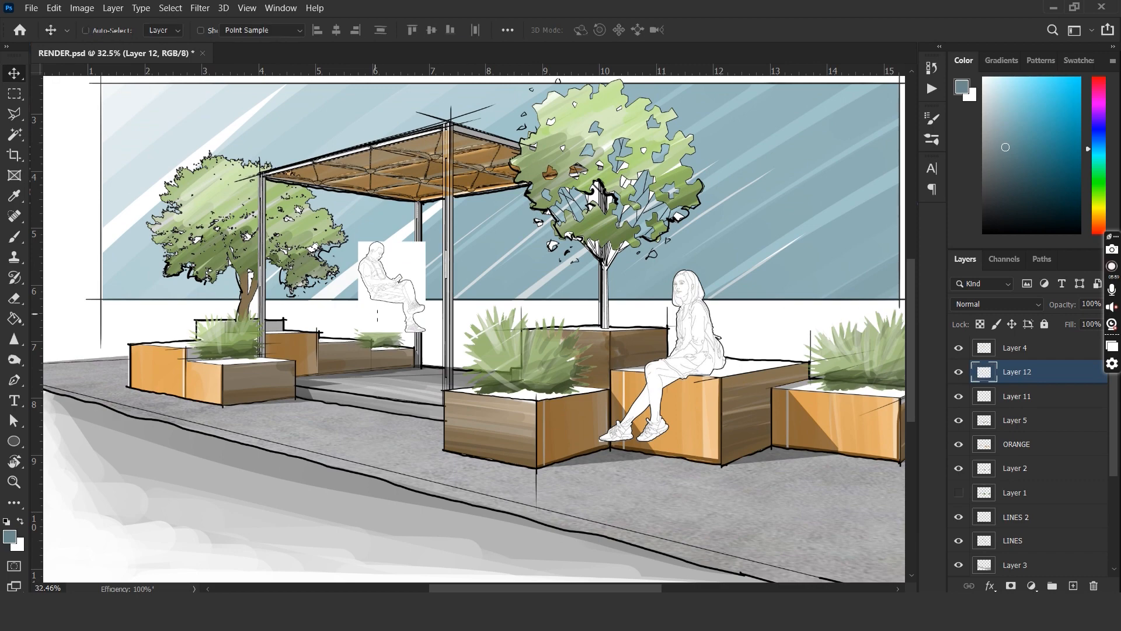
key(w)
click(367, 248)
key(ctrl+d)
key(v)
scroll(381, 363, up, 2)
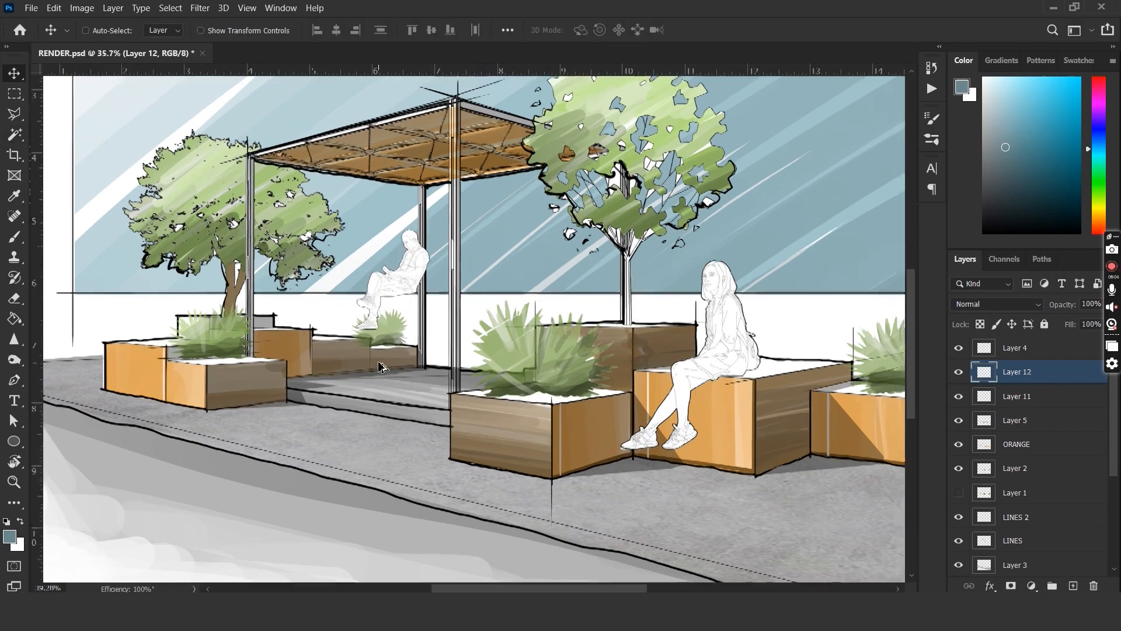
drag(412, 285, 231, 362)
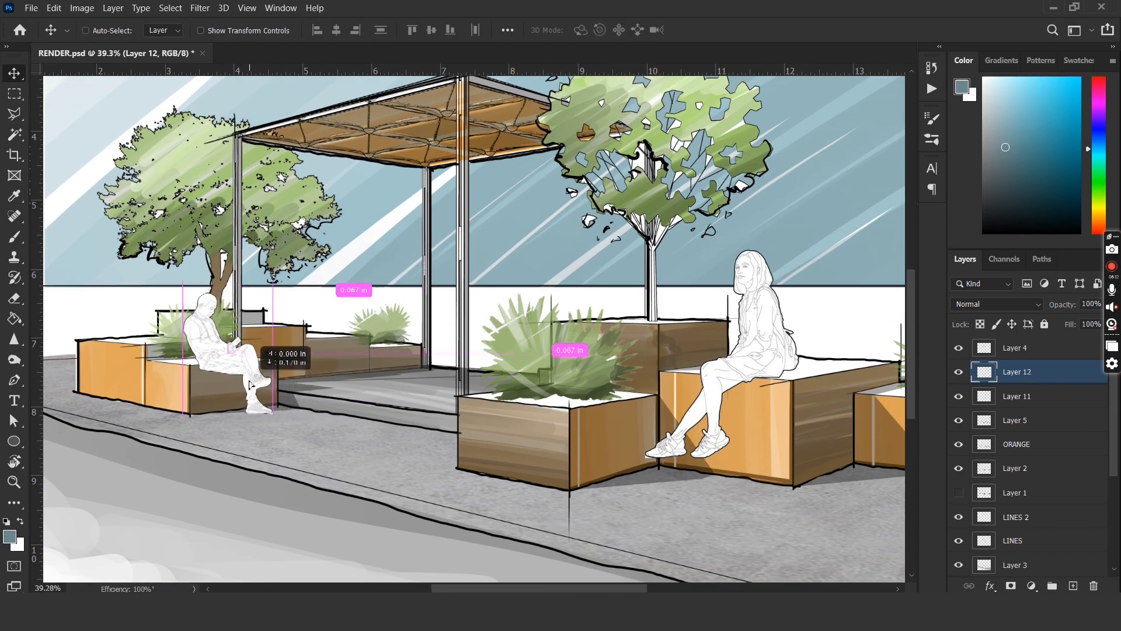
key(ctrl+t)
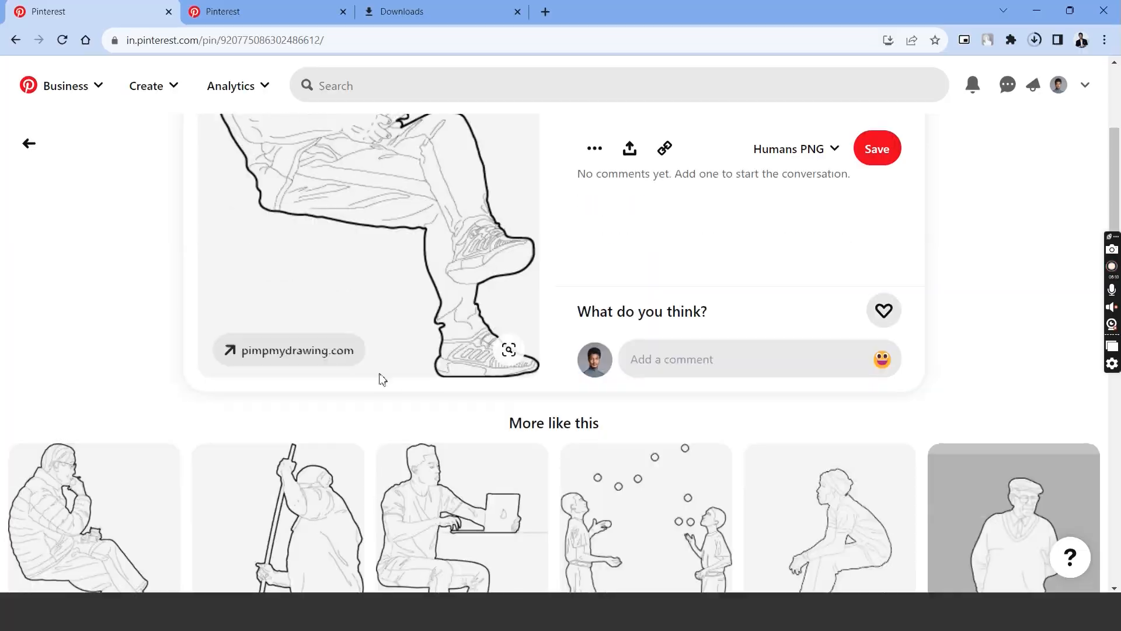
- Bring in the raking man drawing from Pinterest as Layer 13, remove its white background and enlarge it
scroll(355, 352, down, 5)
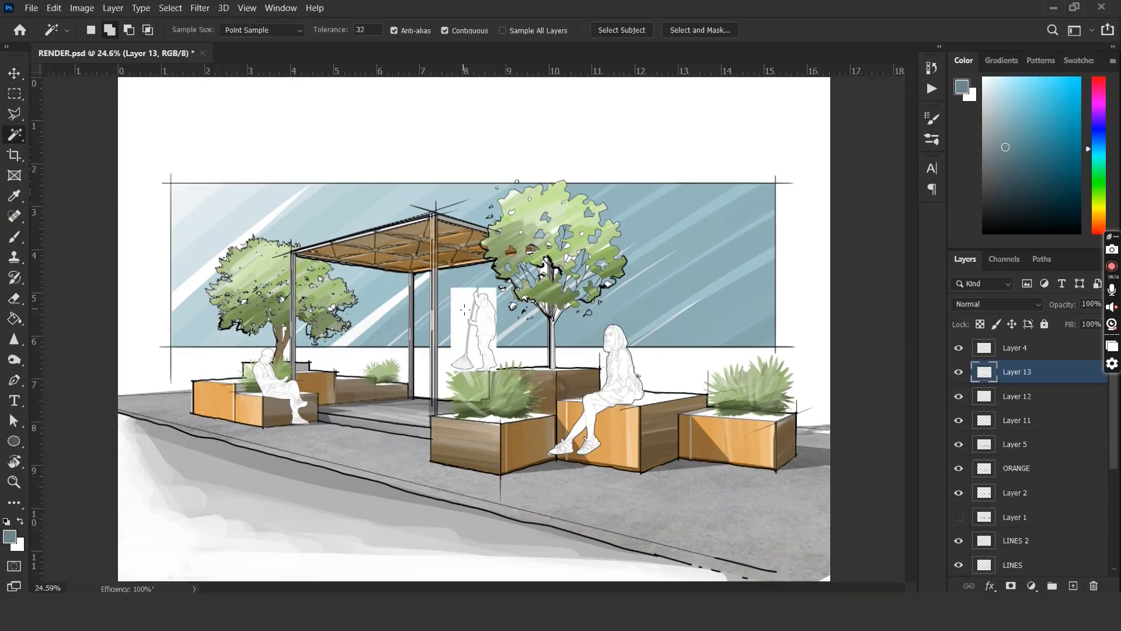
click(464, 309)
key(Delete)
key(ctrl+t)
drag(497, 372, 554, 462)
key(Return)
- Move the raking man to the right foreground of the paving and scale him up to foreground size
drag(513, 424, 751, 488)
click(737, 470)
key(ctrl+t)
drag(794, 349, 823, 295)
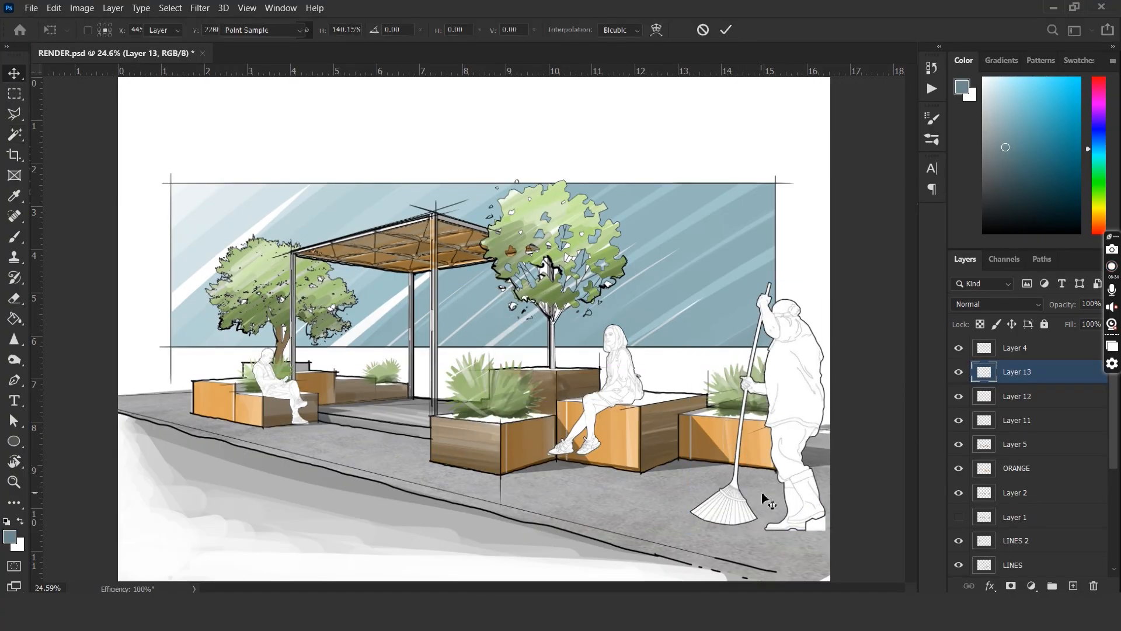
key(Return)
key(ctrl+t)
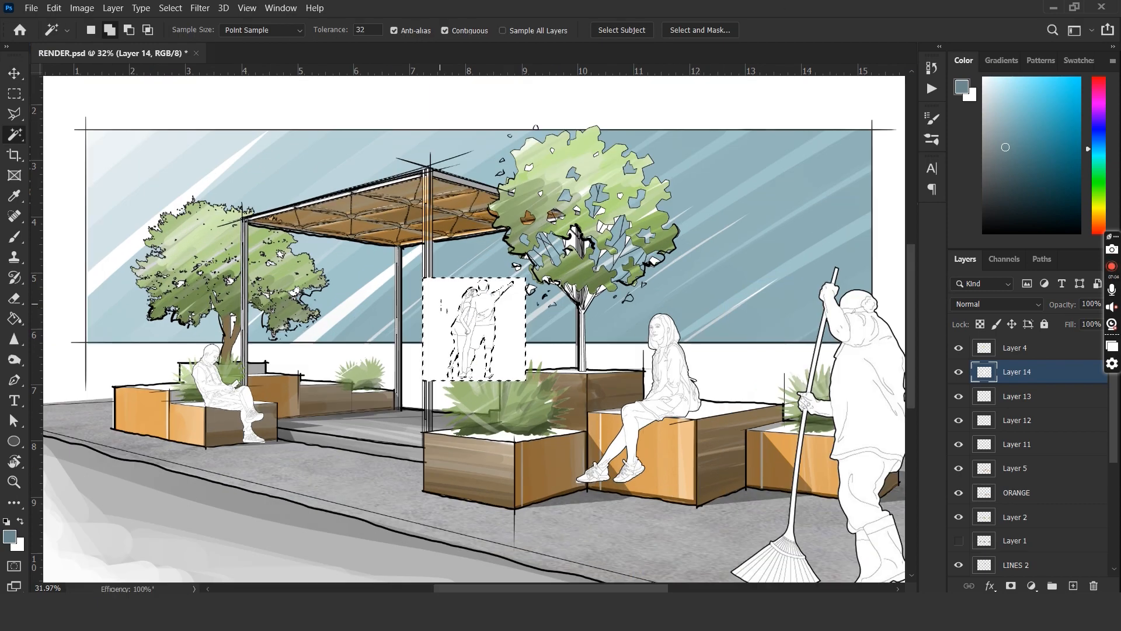
- Remove the white background around the standing couple on Layer 14 and move them beneath the canopy
key(Delete)
key(ctrl+d)
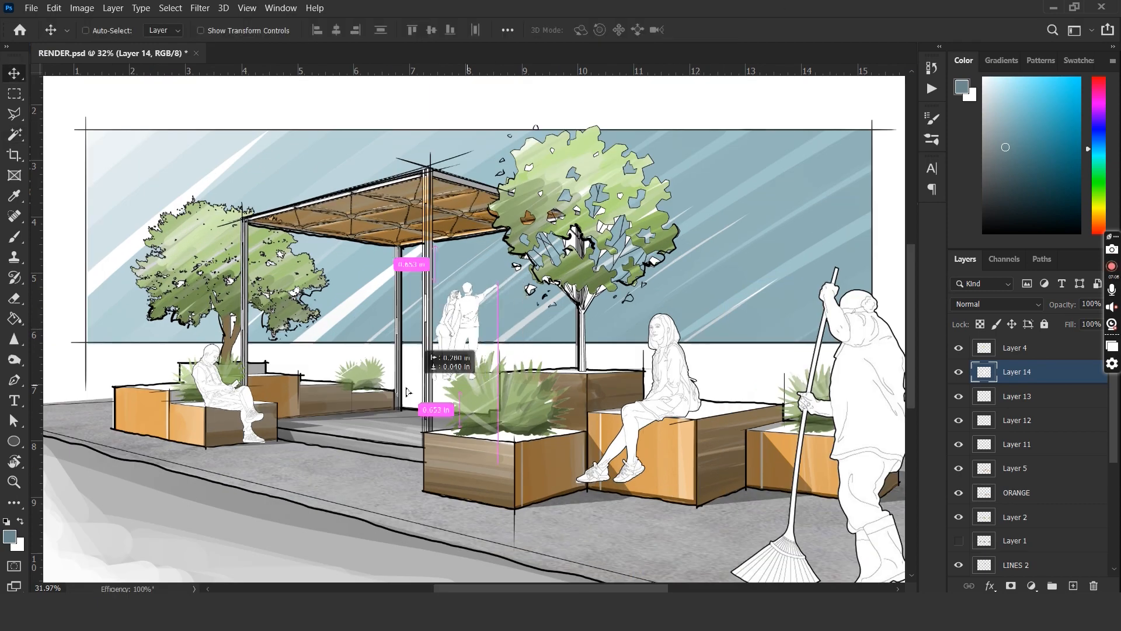
ctrl+drag(480, 327, 401, 353)
scroll(379, 427, up, 2)
click(396, 357)
key(Delete)
- Enlarge the standing couple and nudge them into position on the pavilion platform
key(ctrl+t)
drag(449, 402, 478, 432)
key(Return)
mouse_move(449, 325)
mouse_down()
mouse_move(423, 316)
mouse_move(443, 326)
mouse_up()
key(ctrl+0)
- Move the figure layers 11 to 14 to the top of the layer stack and merge them into one layer
shift+click(1017, 444)
drag(1017, 372, 1016, 339)
right_click(1017, 371)
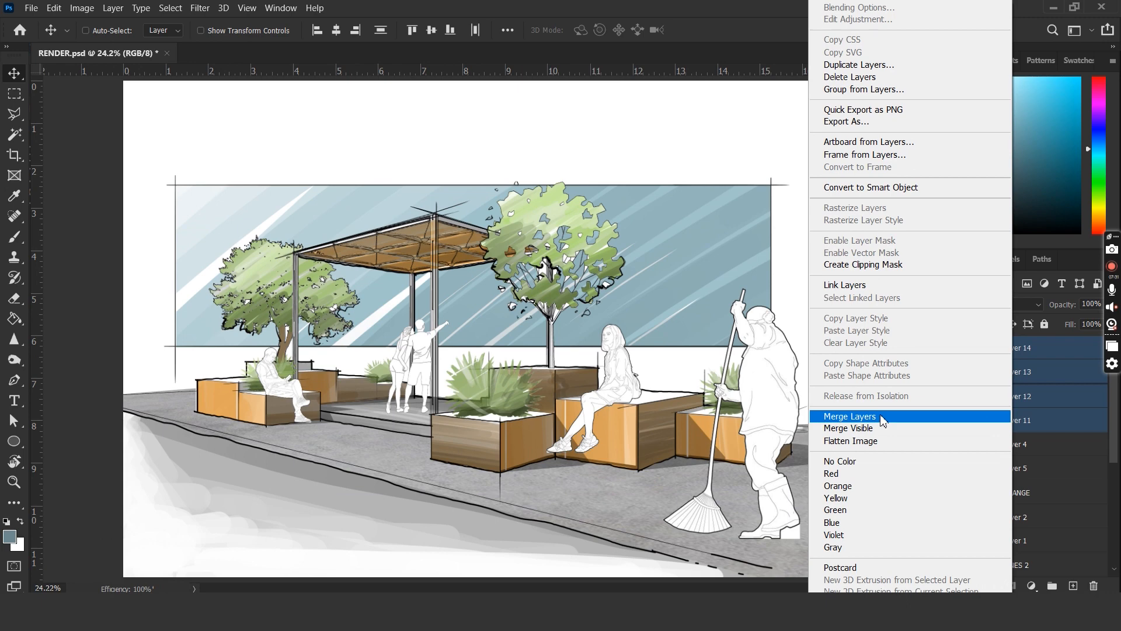
click(1005, 418)
- Load the merged figures as a selection, hide their layer and paint them as dark grey silhouettes on new Layer 15
ctrl+click(985, 348)
click(959, 348)
click(1073, 585)
drag(1006, 153, 983, 209)
key(b)
scroll(712, 351, down, 1)
mouse_move(771, 351)
mouse_down()
mouse_move(701, 388)
mouse_move(677, 499)
mouse_up()
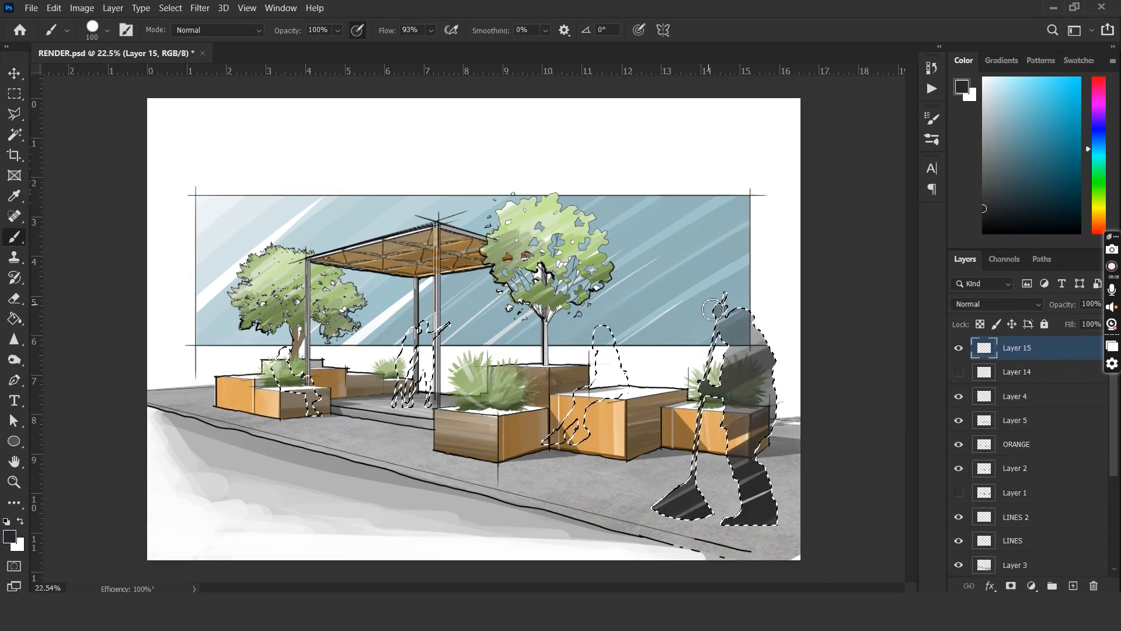
drag(605, 338, 597, 328)
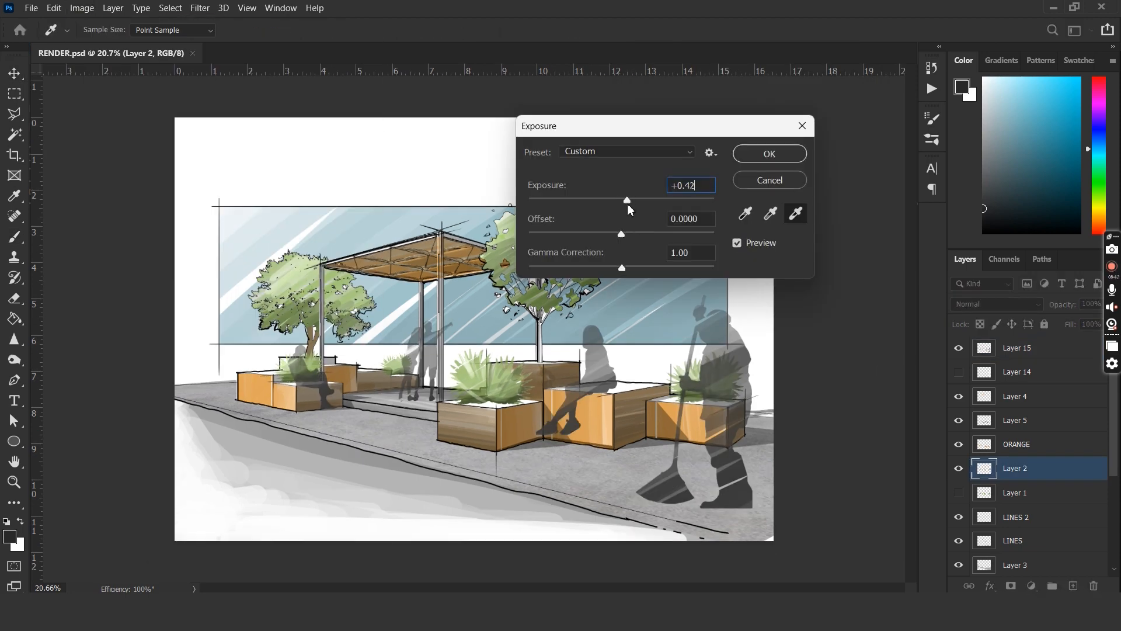
- Raise Layer 2's exposure to +0.42, brighten the SEATING copy artwork with Exposure, and save the document
key(Return)
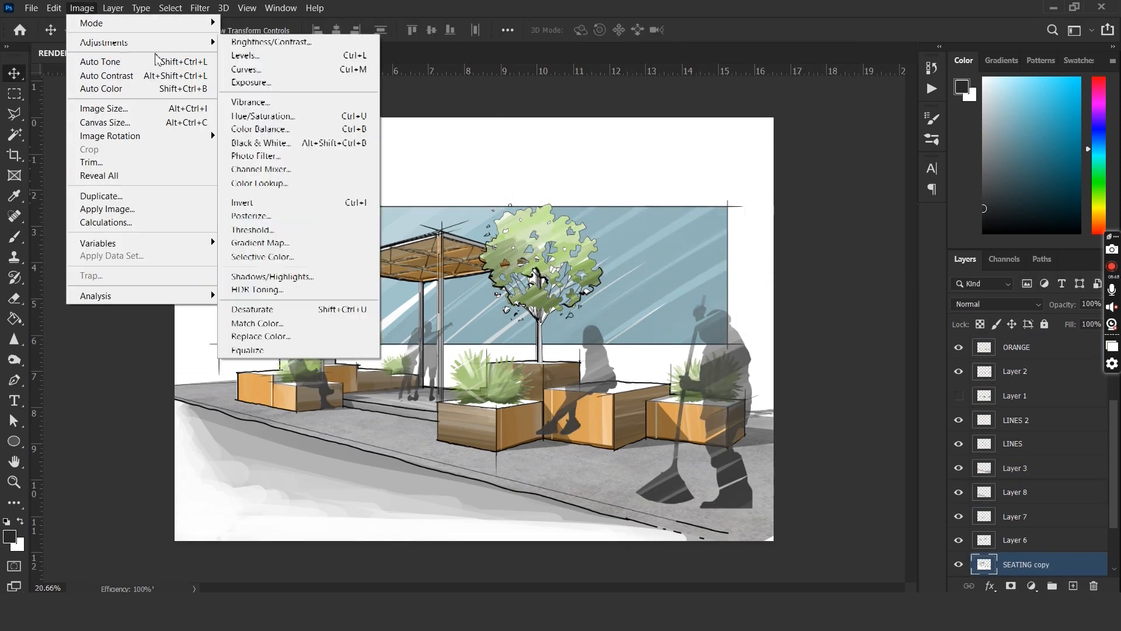
click(264, 83)
click(762, 151)
click(82, 8)
mouse_move(110, 44)
click(264, 82)
drag(621, 200, 626, 202)
click(768, 153)
key(ctrl+s)
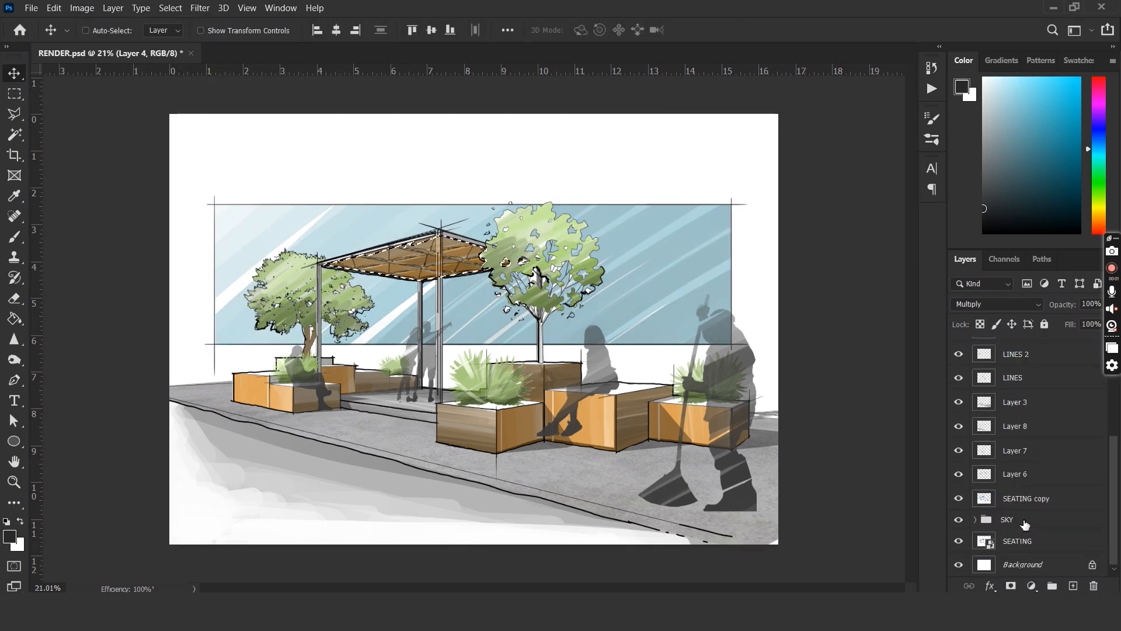
- Brighten the selected pergola roof area with a stronger Exposure adjustment
click(82, 9)
mouse_move(99, 43)
click(263, 83)
drag(621, 201, 642, 205)
click(768, 154)
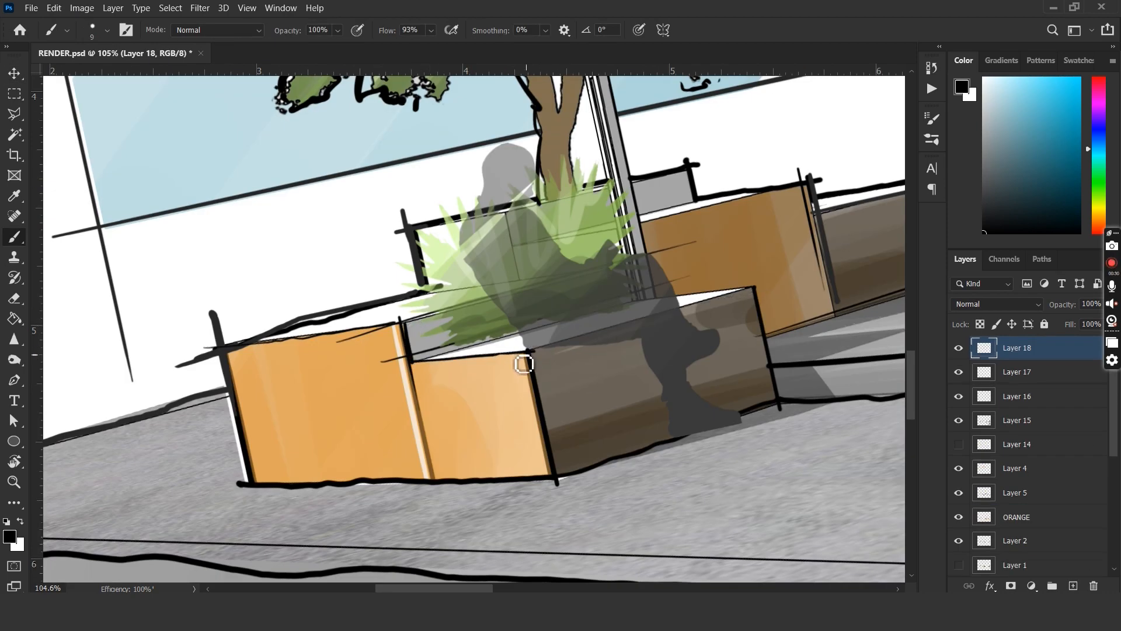
- Ink heavy black lines along the lower edges of the central seating boxes on Layer 18
scroll(240, 366, right, 15)
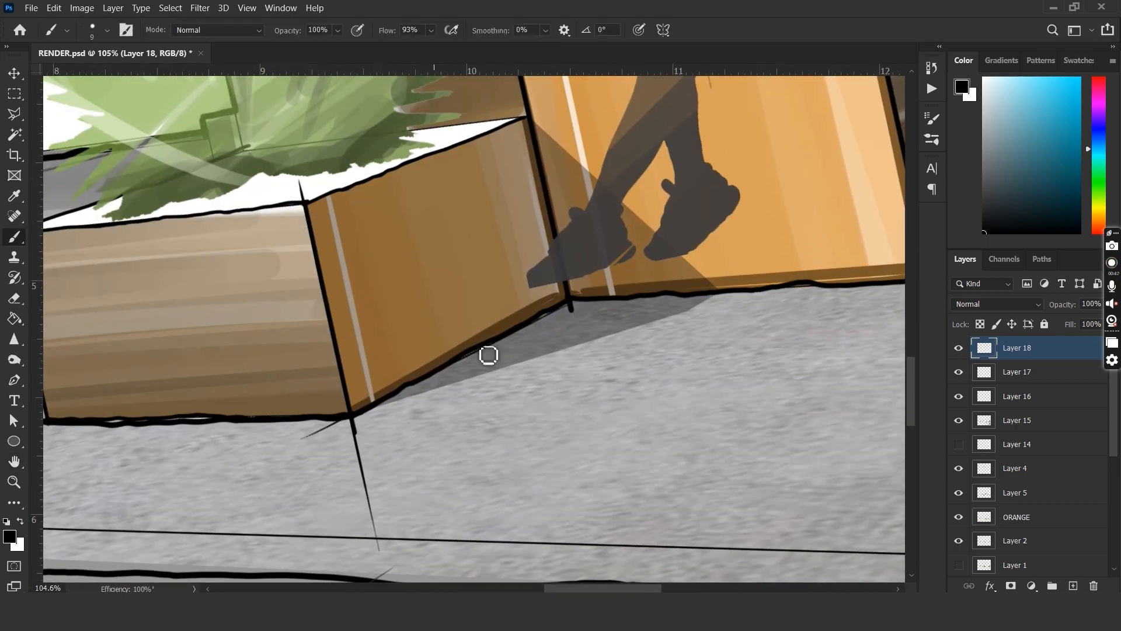
drag(588, 325, 355, 393)
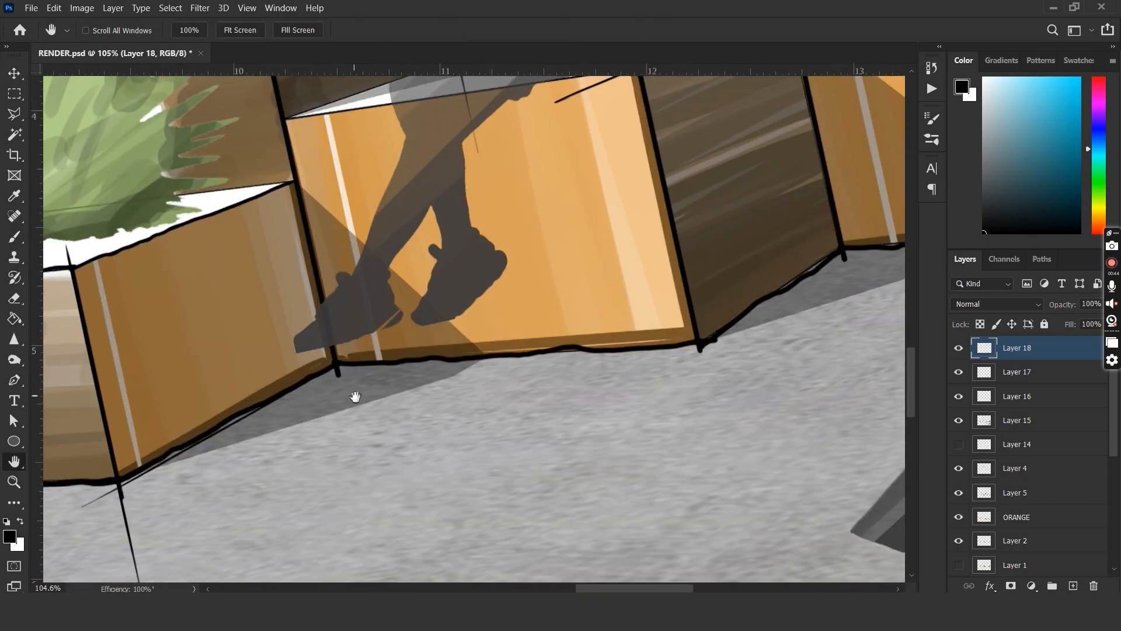
drag(719, 334, 474, 407)
drag(582, 366, 351, 434)
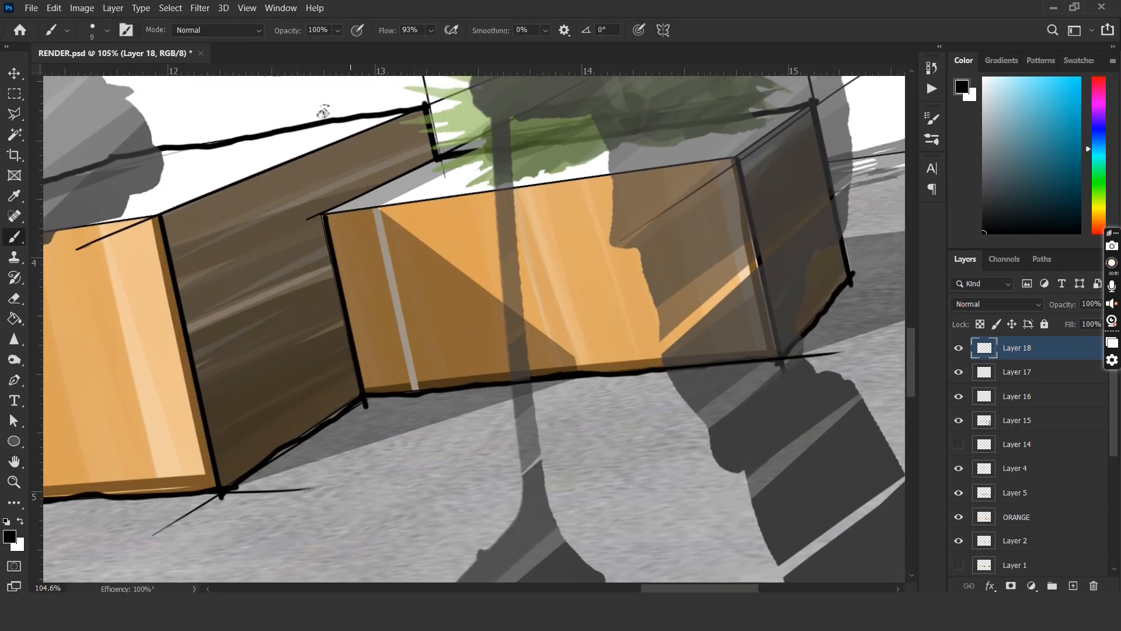
- Ink the edges of the planter box behind the raking man in black, with lines overshooting the corners, and straighten the canvas
key(r)
drag(295, 267, 307, 237)
key(b)
mouse_move(327, 200)
mouse_down()
mouse_move(774, 199)
mouse_move(768, 493)
mouse_up()
key(r)
click(242, 29)
key(b)
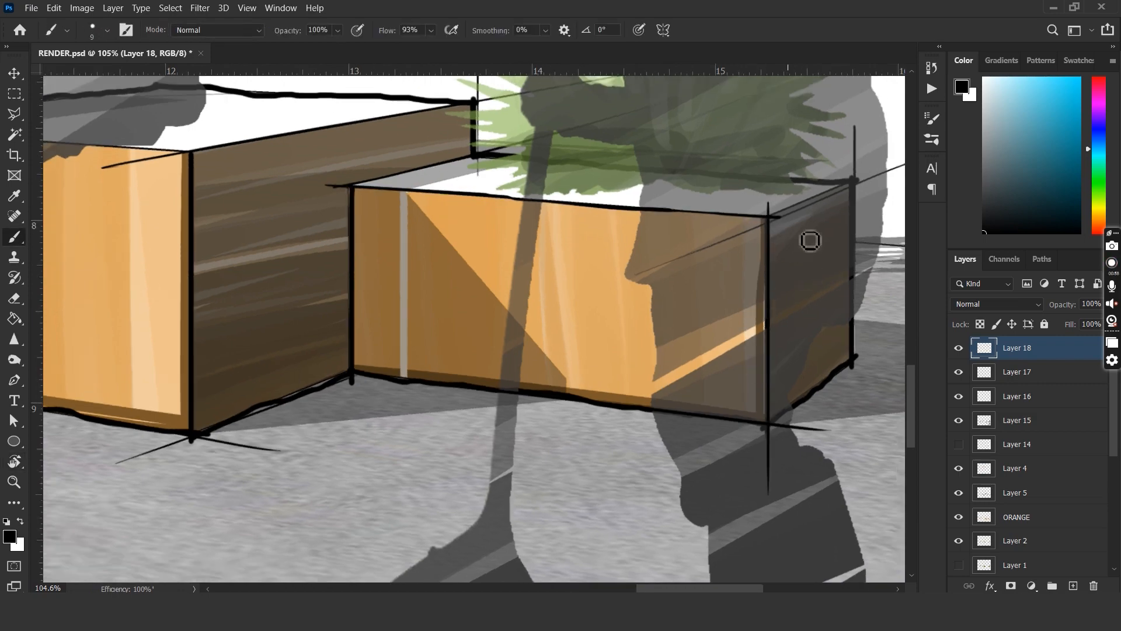
drag(853, 190, 863, 220)
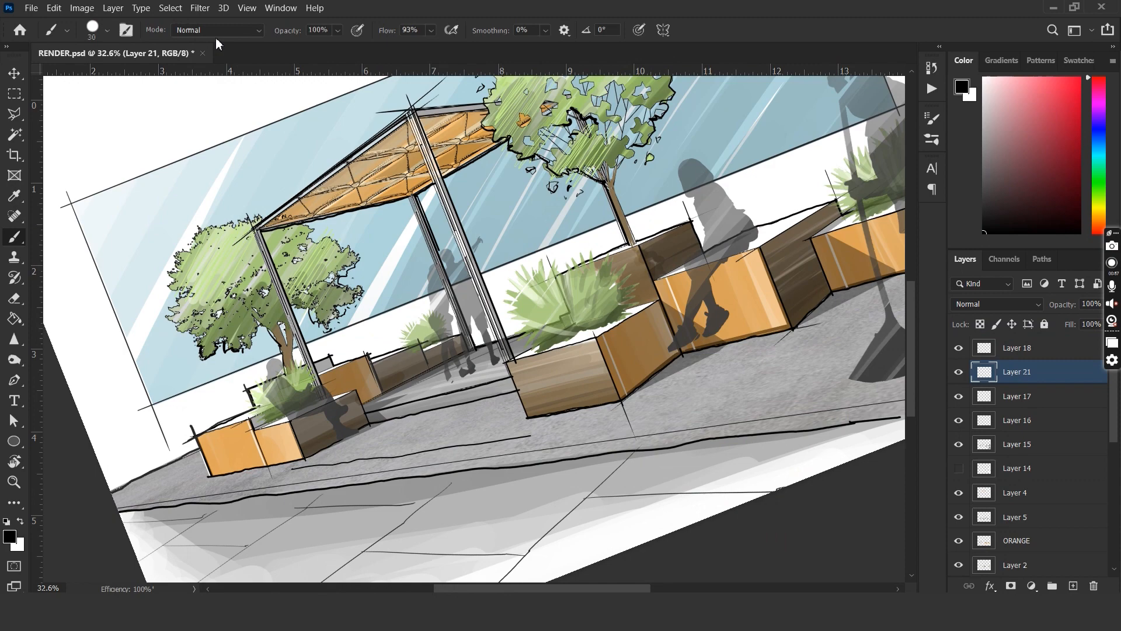
- Straighten the canvas and hand-draw the 2', 6', 12' and 3' dimensions along the seating and paving on Layer 21
key(r)
click(241, 29)
key(b)
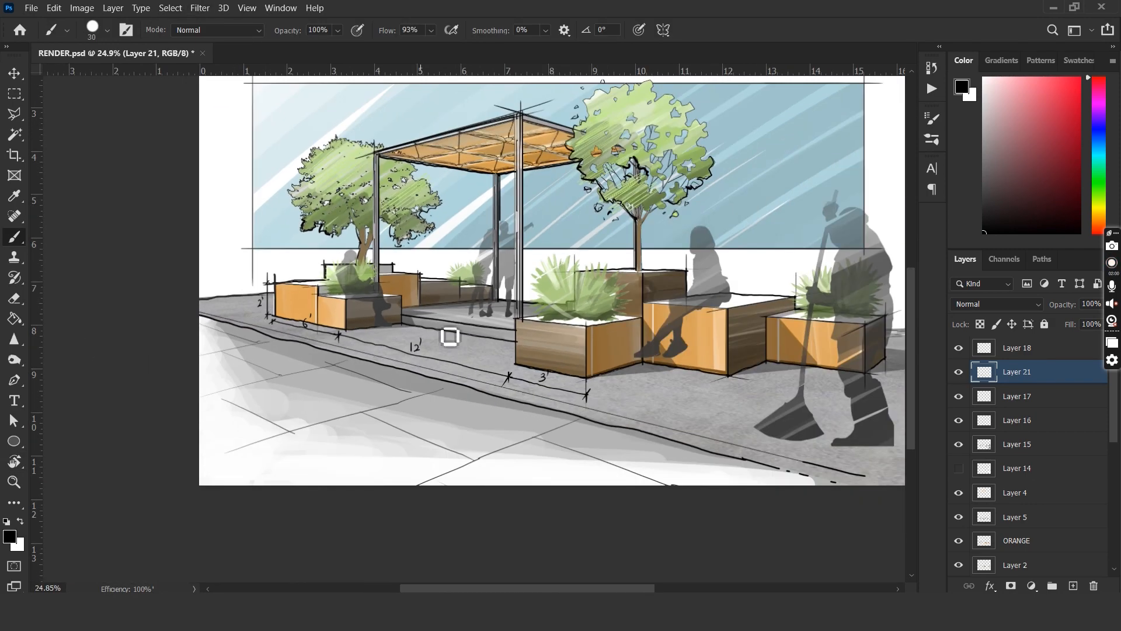
key(ctrl+minus)
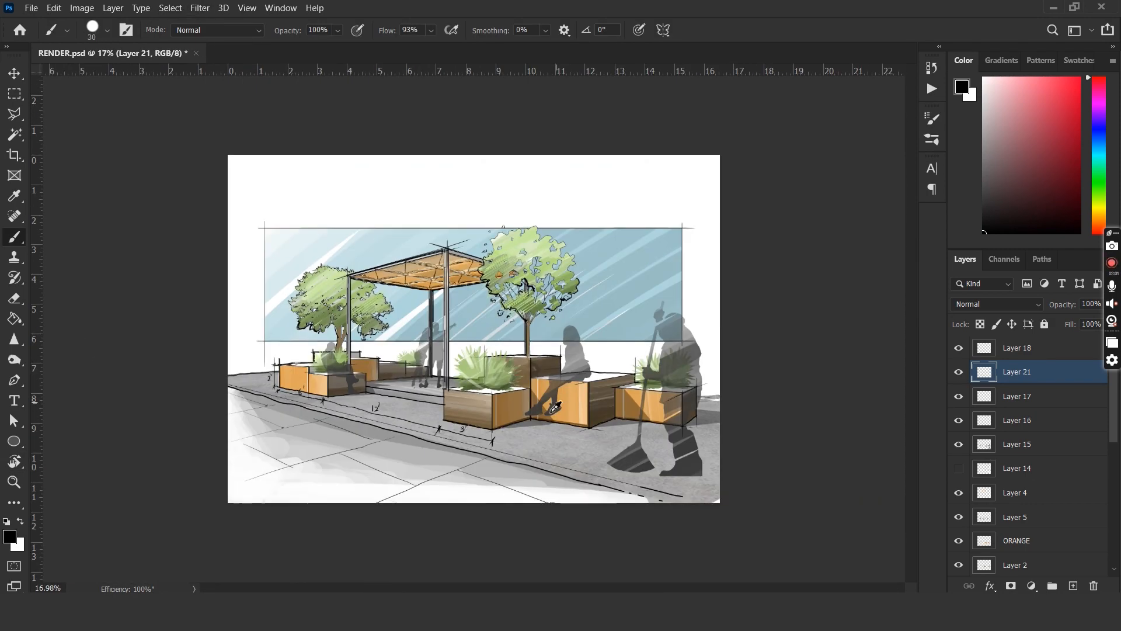
key(ctrl+0)
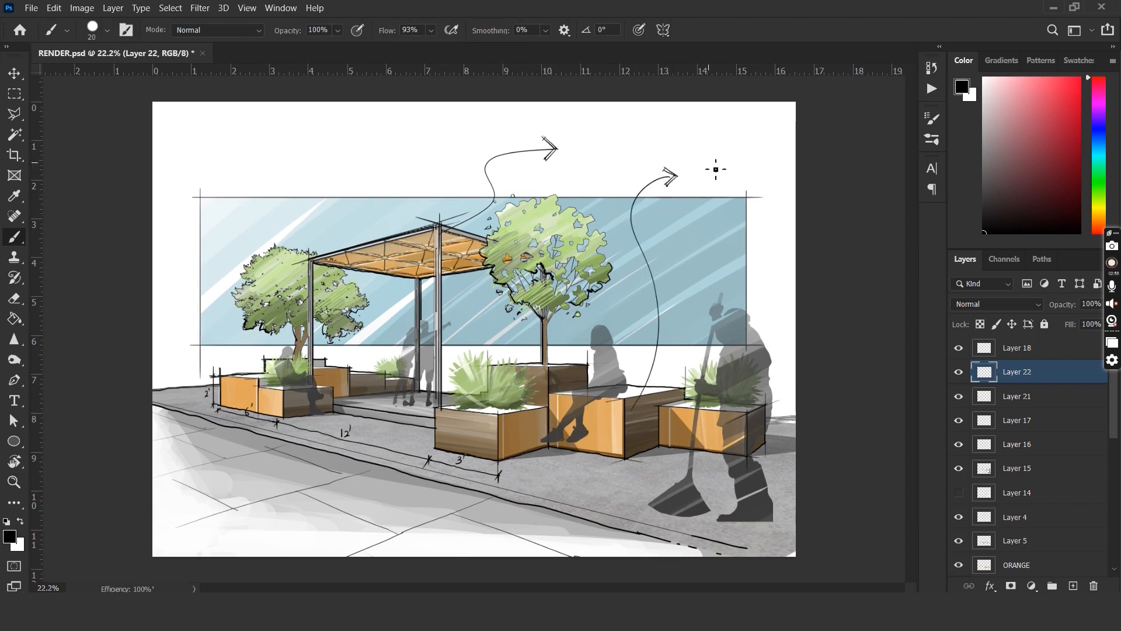
- Add the text label "Pergola Roof" in Futura Bk BT beside the arrow leading from the roof
key(t)
drag(717, 173, 746, 156)
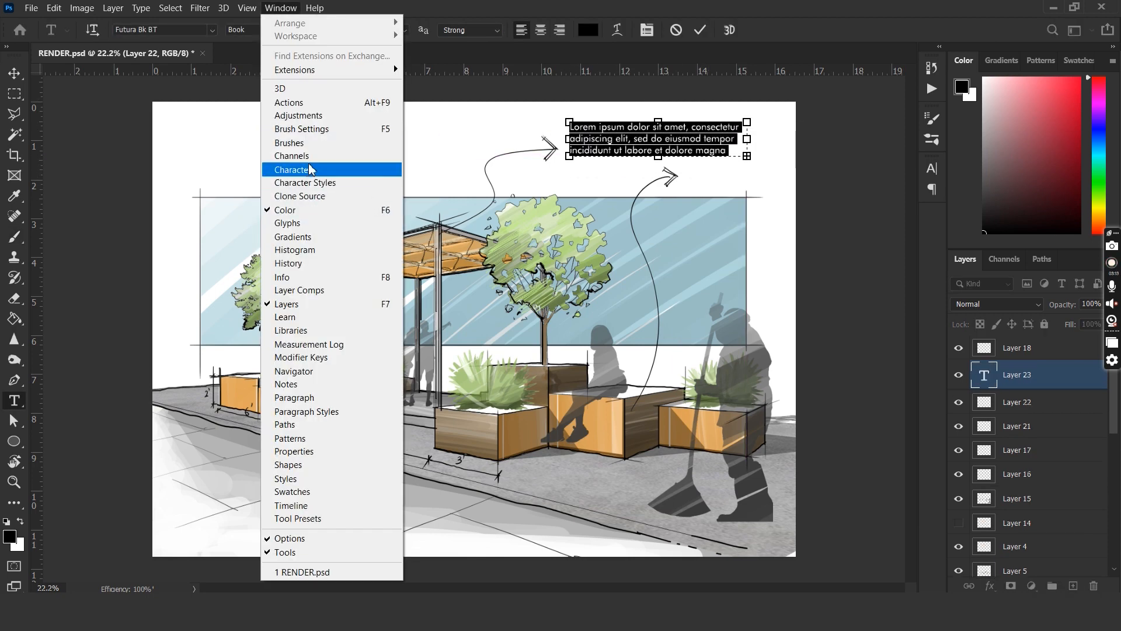
key(Escape)
key(Delete)
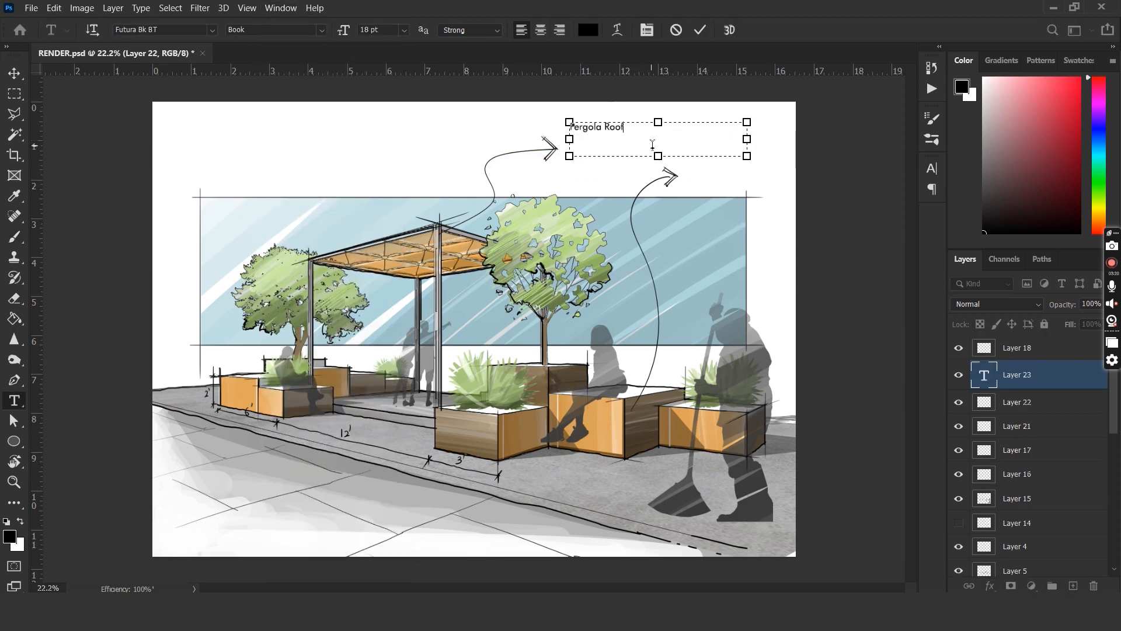
key(ctrl+Return)
- Copy the roof label to the second arrow and change its text to "Seating"
key(v)
mouse_move(631, 133)
mouse_down()
mouse_move(623, 150)
mouse_move(757, 183)
mouse_up()
double_click(724, 177)
text(Seating)
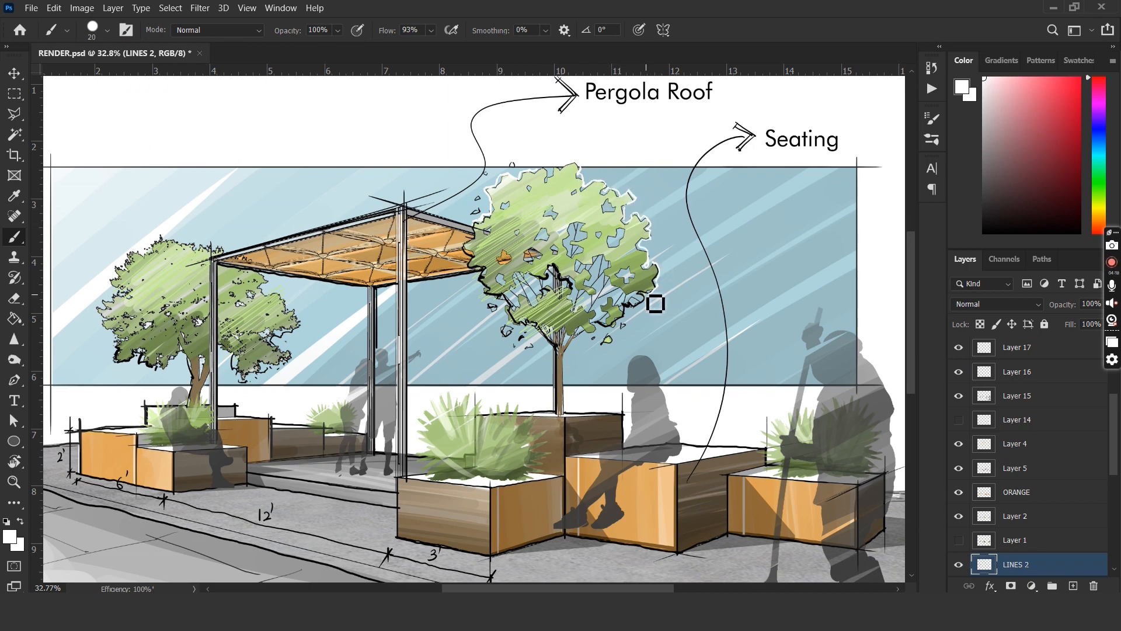
key(ctrl+minus)
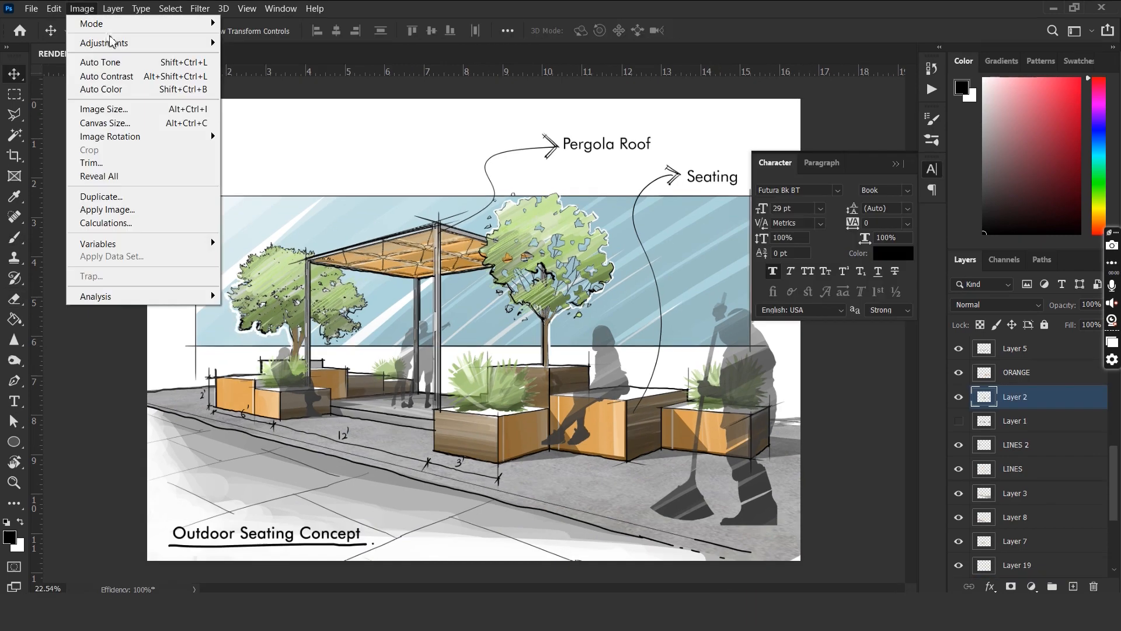
- Deepen the tones of Layer 2 and Layer 6 with Levels adjustments
click(240, 55)
drag(580, 279, 616, 285)
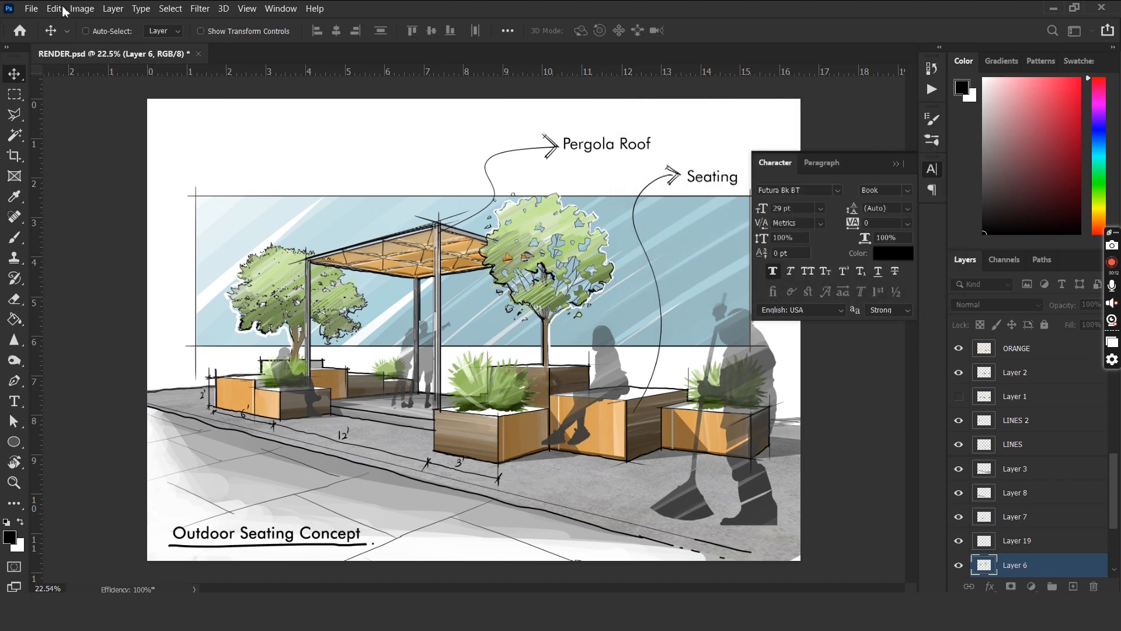
click(81, 8)
mouse_move(106, 42)
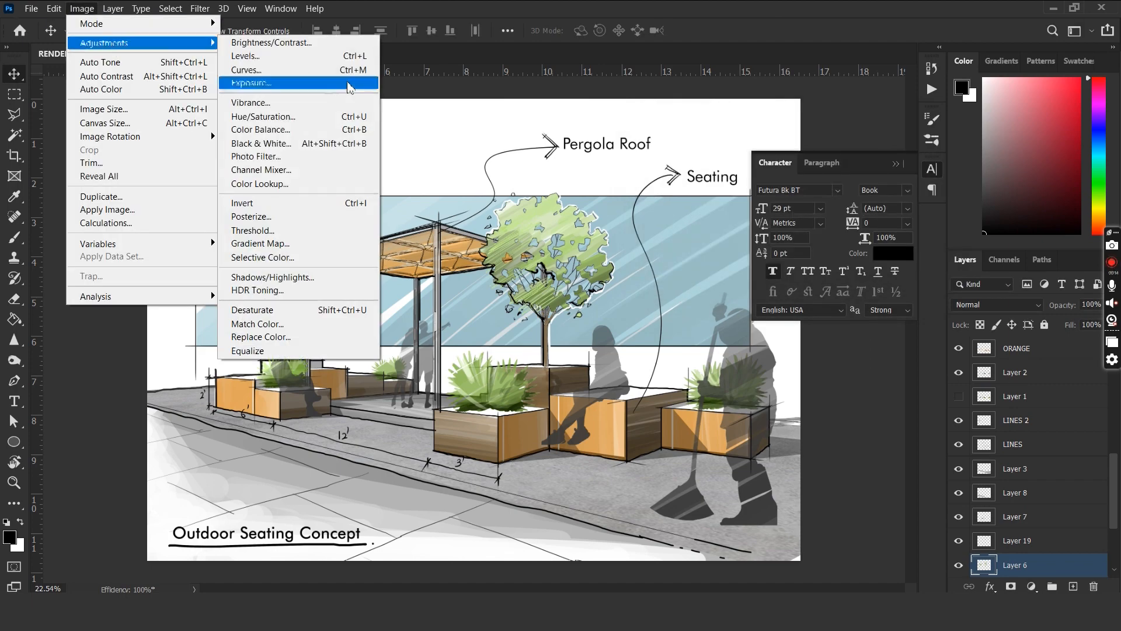
click(281, 55)
drag(659, 112, 839, 137)
drag(758, 302, 786, 303)
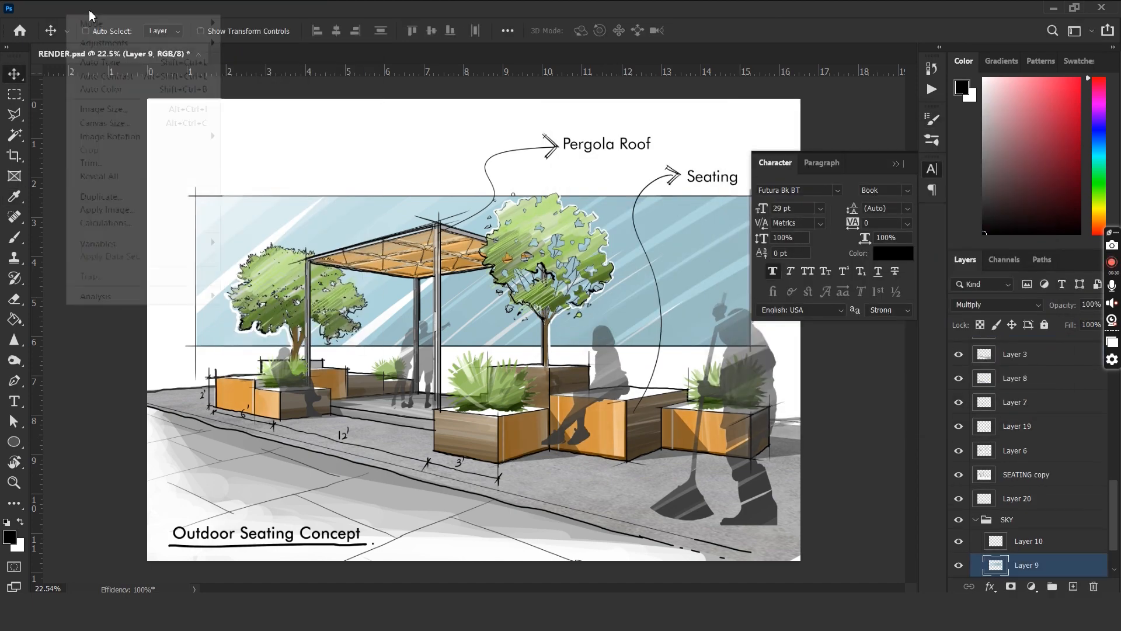
- Shift the hue of sky Layer 9 to -15 and adjust its saturation and lightness with Hue/Saturation
drag(786, 320, 768, 335)
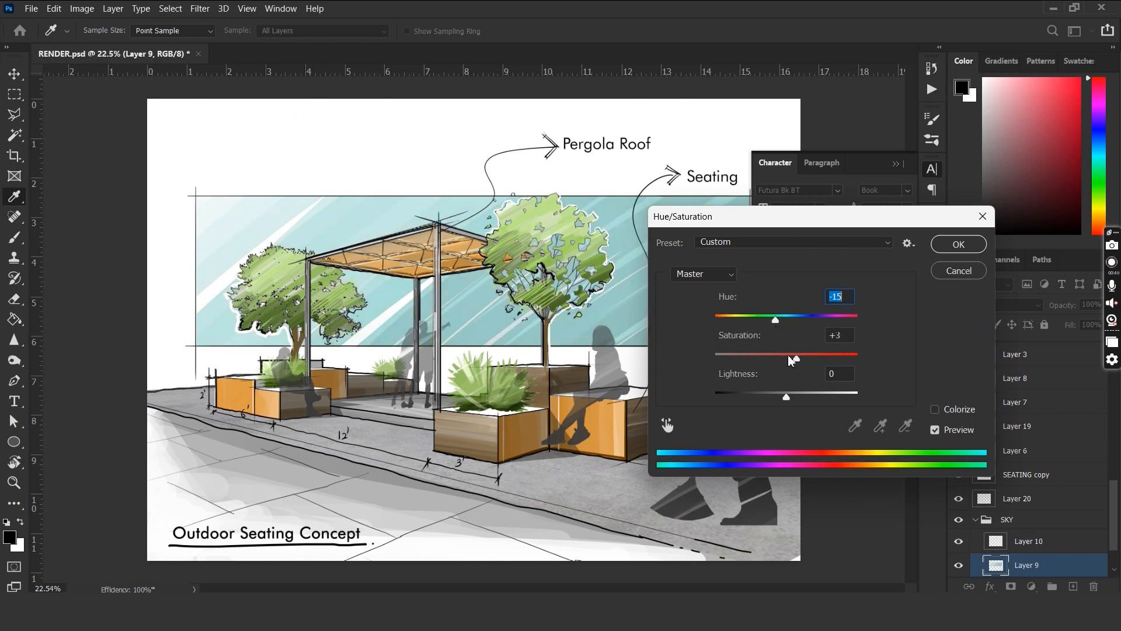
drag(786, 396, 795, 393)
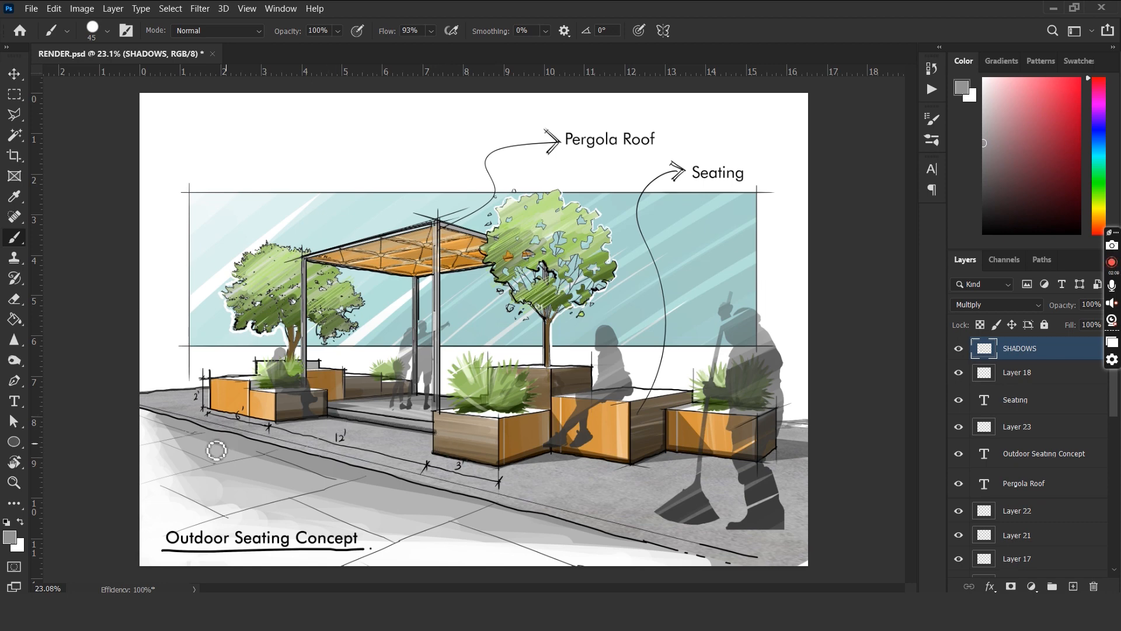
- Paint a straight grey shadow band along the kerb on the SHADOWS layer
shift+click(719, 560)
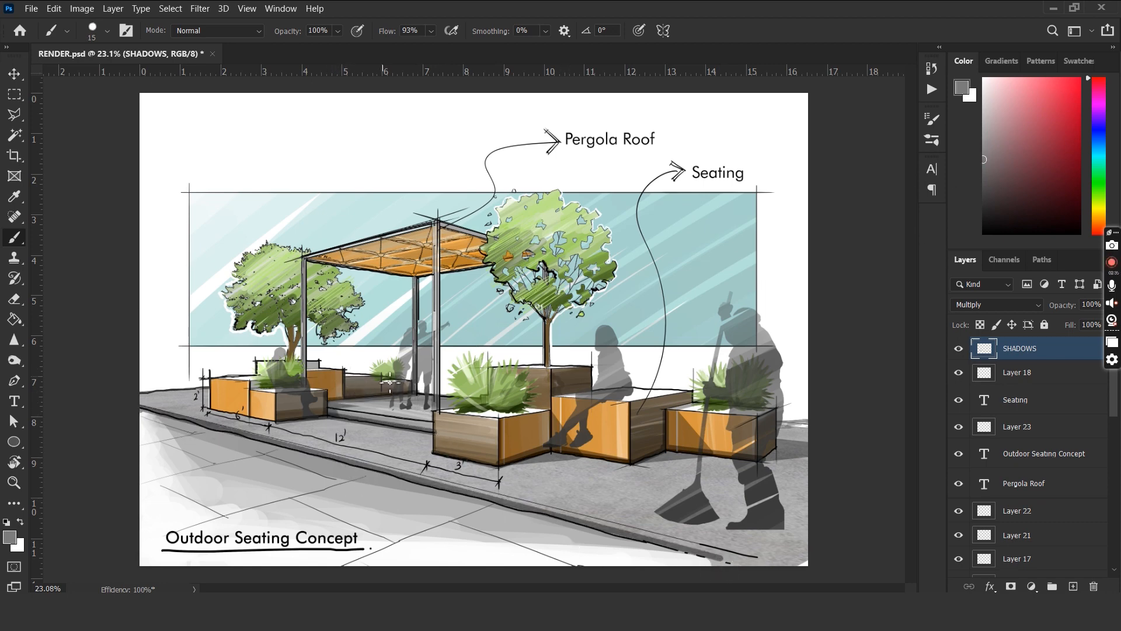
- Add a new layer above SHADOWS in Overlay mode at 24% opacity and pick a pale pink colour
key(v)
click(1073, 586)
click(997, 306)
click(967, 405)
click(1007, 99)
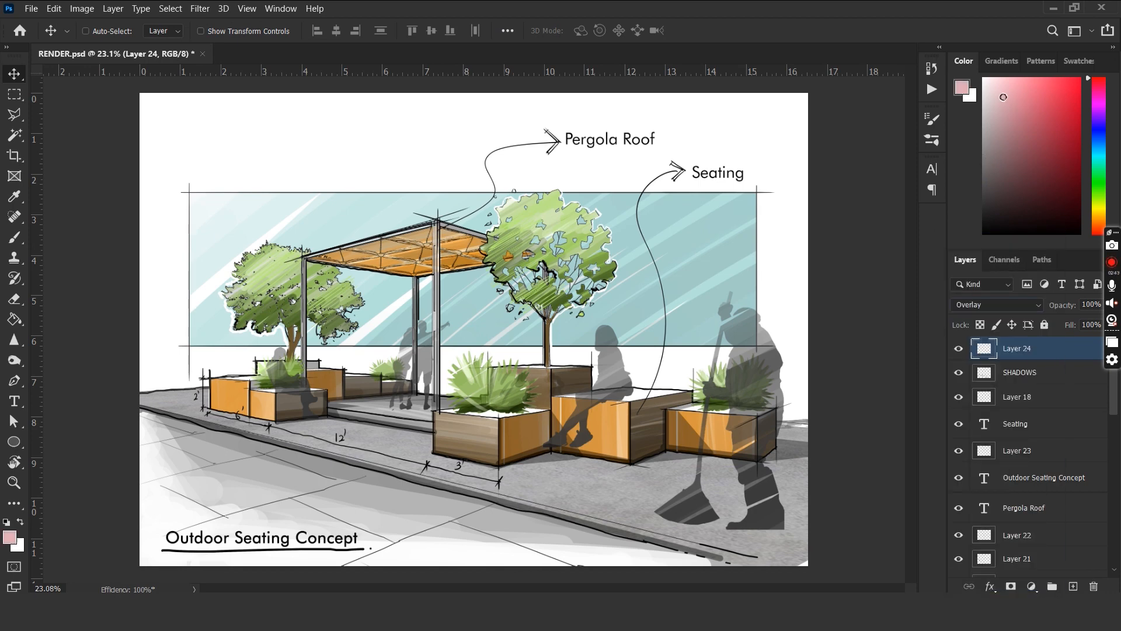
drag(1071, 307, 1055, 308)
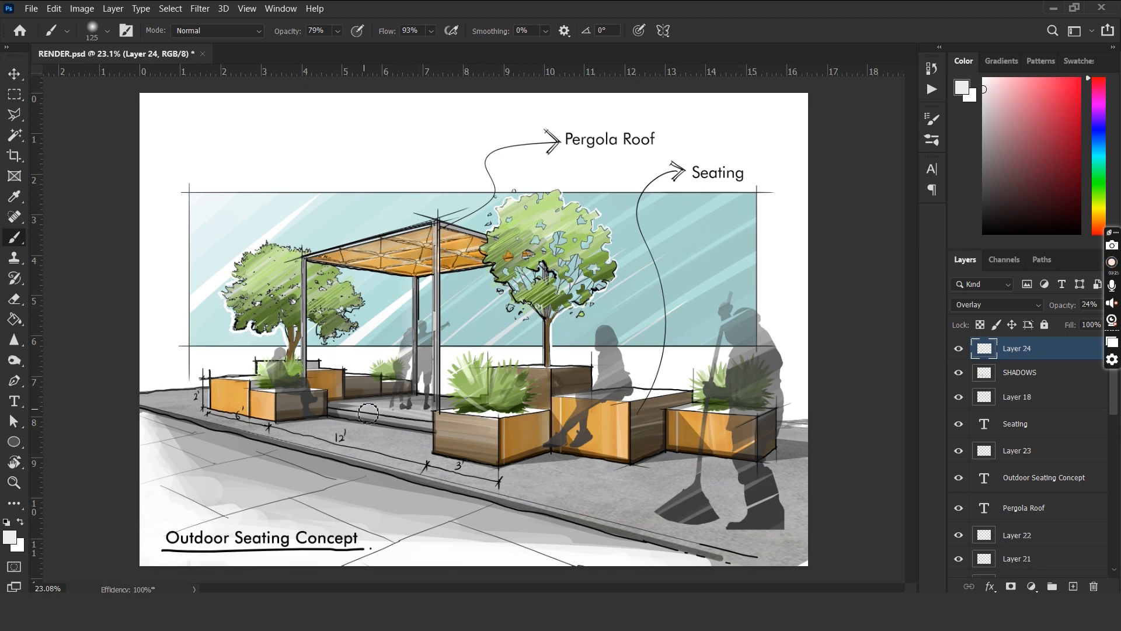
- Tilt the canvas so the kerb runs nearly level and brush soft near-white highlights on overlay Layer 24
key(r)
mouse_move(169, 445)
mouse_down()
mouse_move(198, 503)
mouse_move(440, 487)
mouse_move(832, 492)
mouse_up()
key(b)
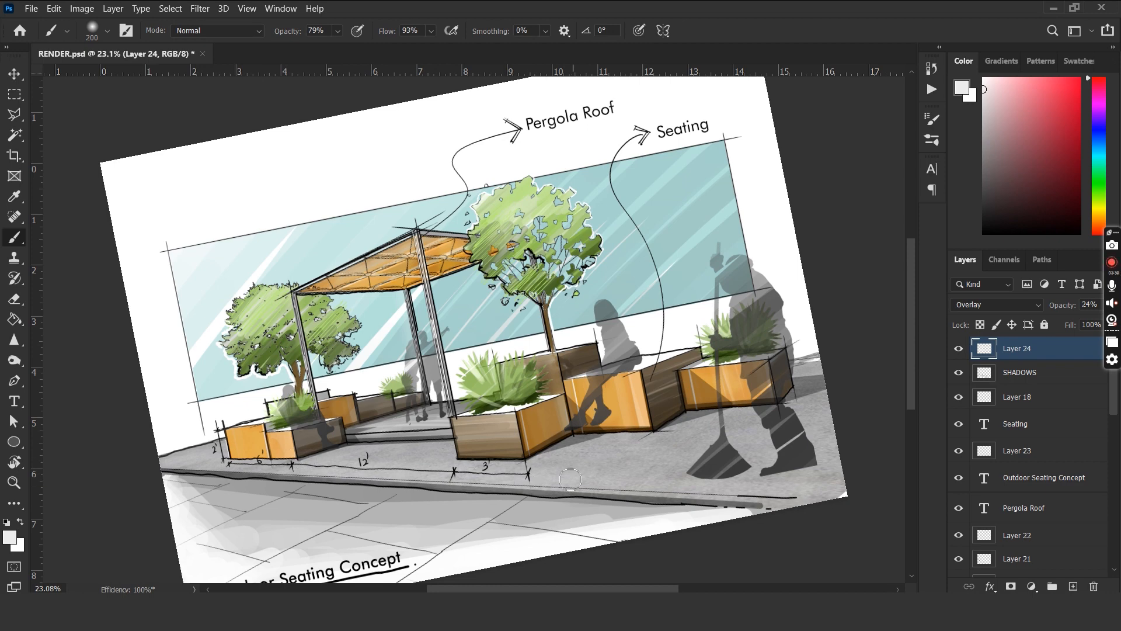
- Brush soft grey shadows at 52% opacity along the foot of the seating on the SHADOWS layer and straighten the canvas
click(1019, 372)
click(984, 124)
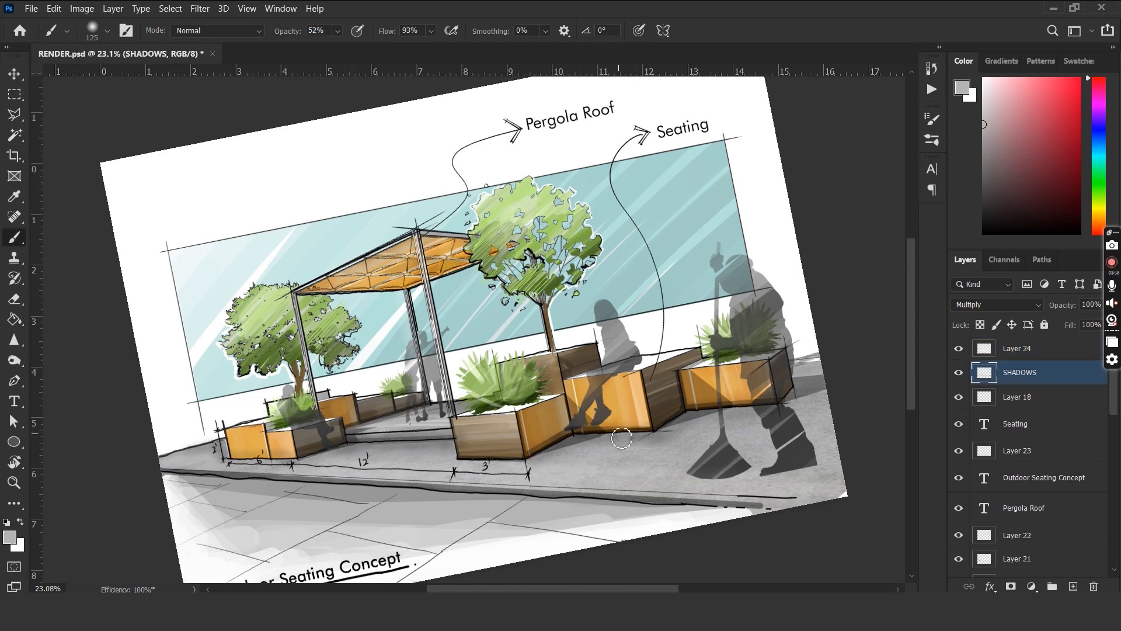
key(r)
key(Escape)
key(b)
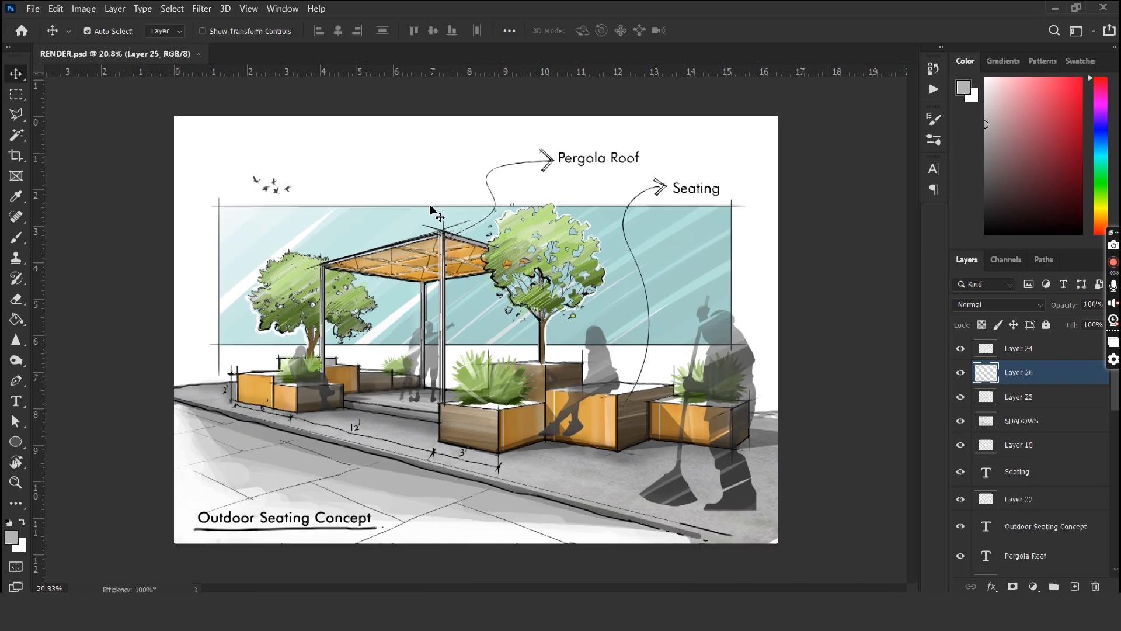
- Remove the leafy branch's background on Layer 26, fit it into the page's upper-left corner and move the birds clear of it
key(w)
key(ctrl+d)
key(ctrl+t)
drag(307, 155, 222, 150)
key(Return)
key(v)
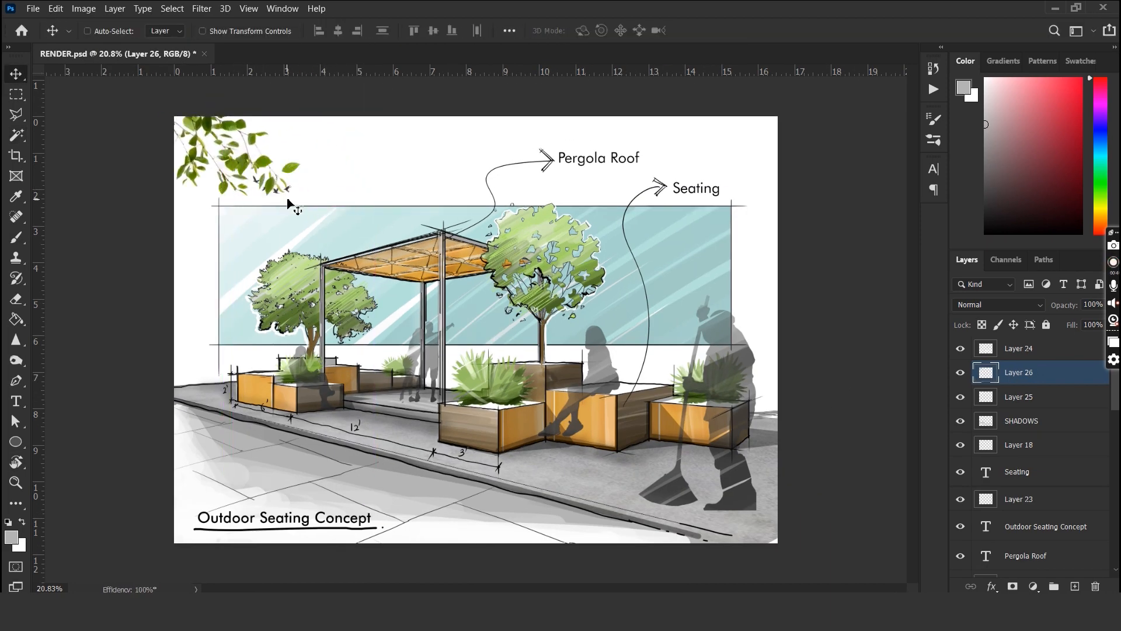
drag(288, 189, 361, 191)
- Load the branch's outline, hide Layer 26 and paint the leaves on a new layer in greens sampled from the trees
click(241, 161)
ctrl+click(985, 372)
key(b)
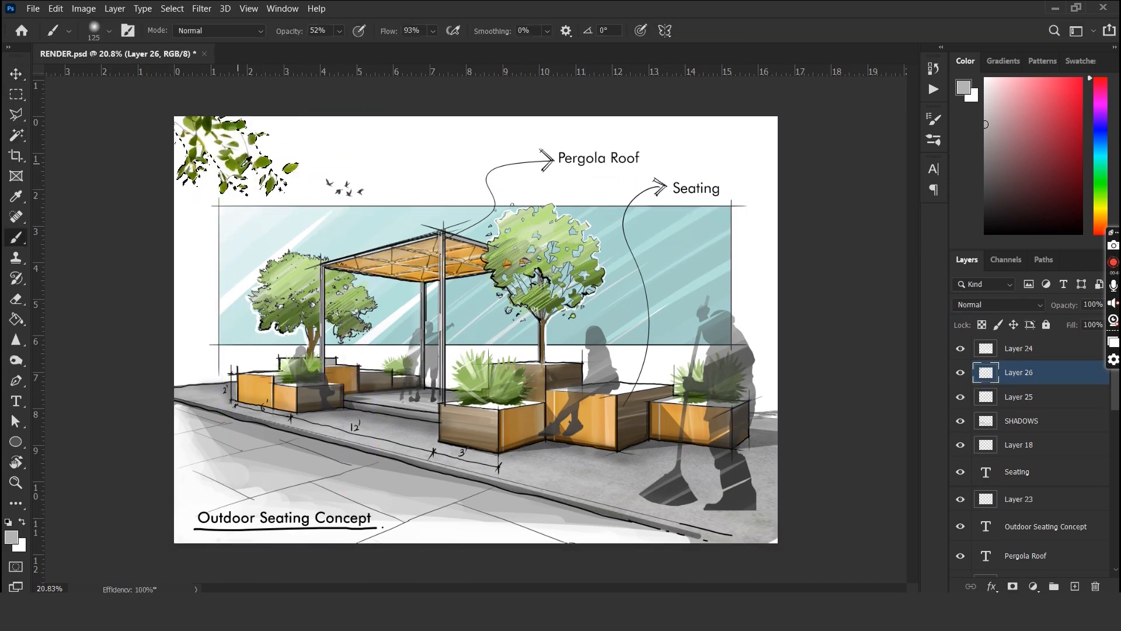
alt+click(596, 276)
click(960, 373)
key(ctrl+shift+alt+n)
right_click(227, 263)
alt+click(281, 273)
mouse_move(219, 126)
mouse_down()
mouse_move(181, 105)
mouse_move(251, 166)
mouse_move(266, 158)
mouse_up()
alt+click(267, 261)
key(ctrl+d)
- Shade the painted leaves with another sampled green and ink the branch's outline in black on Layer 28
key(v)
ctrl+click(986, 373)
key(b)
alt+click(266, 325)
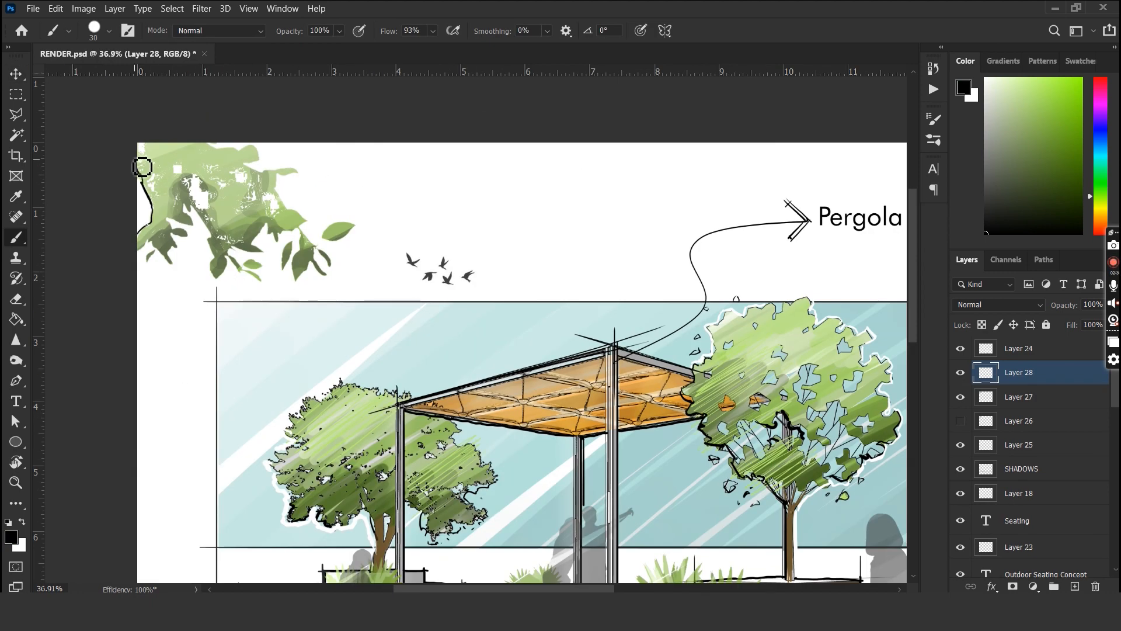
mouse_move(143, 234)
mouse_down()
mouse_move(174, 257)
mouse_move(196, 215)
mouse_move(225, 280)
mouse_move(257, 277)
mouse_move(304, 217)
mouse_move(327, 263)
mouse_move(248, 153)
mouse_up()
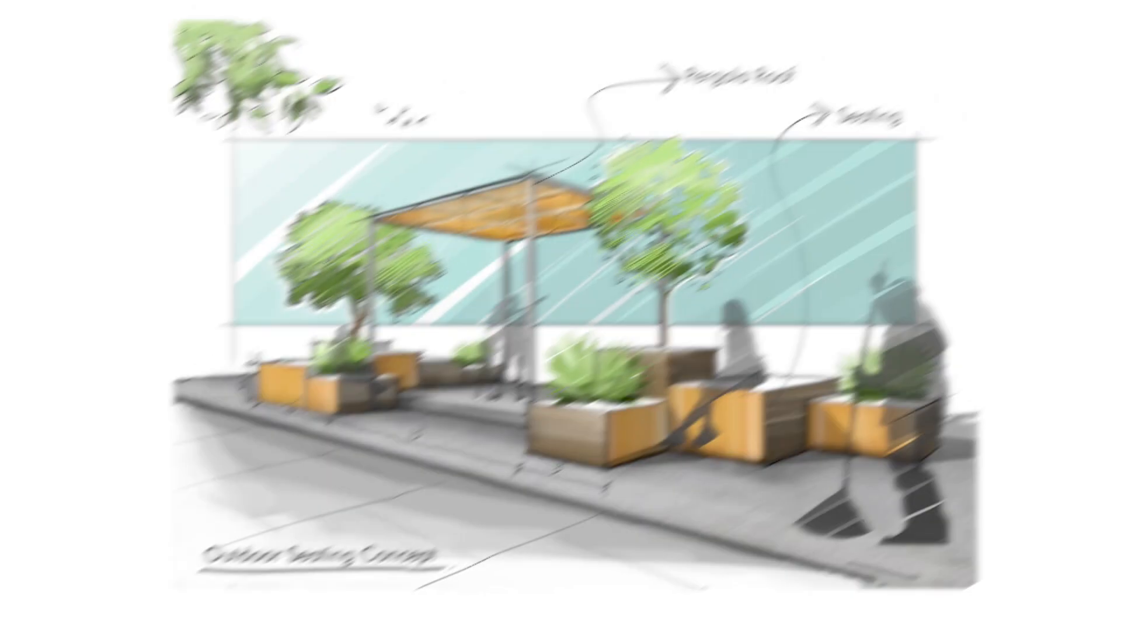